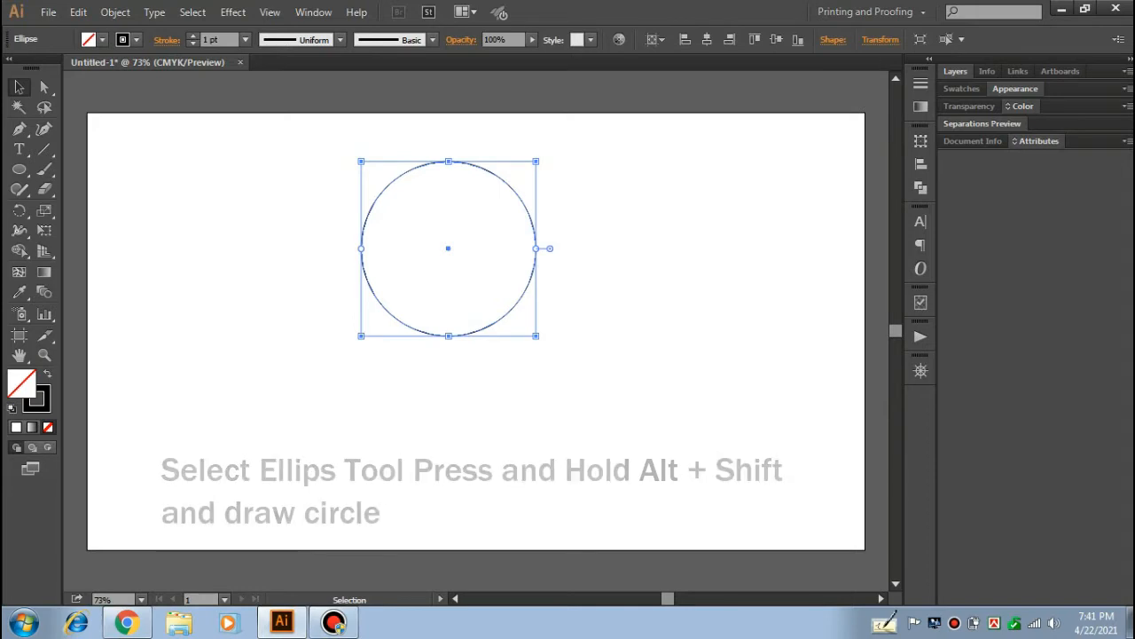
# - Center the circle horizontally and vertically on the artboard, and deselect it
pyautogui.click(707, 39)
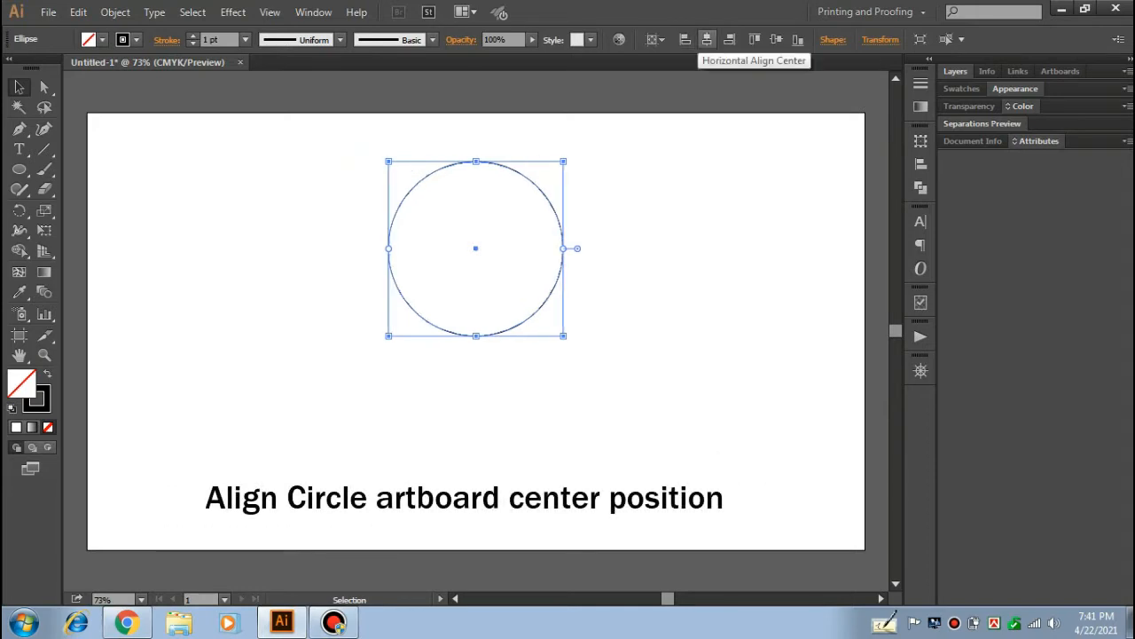
pyautogui.click(776, 39)
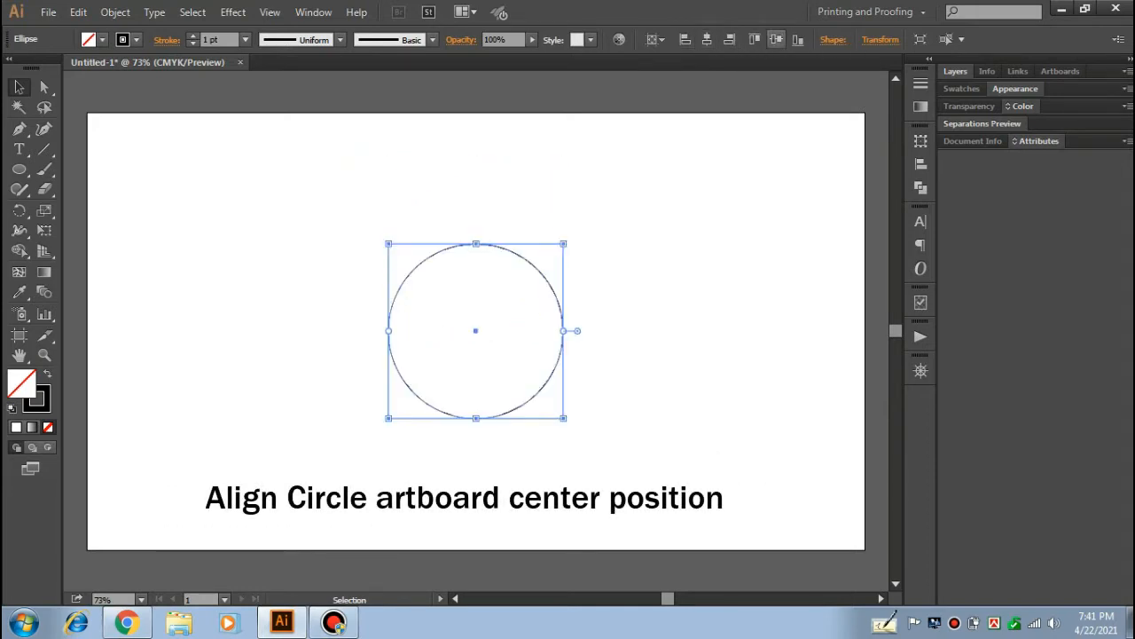
pyautogui.hotkey('ctrl', 'shift', 'a')
# - Draw a closed, curved V-shaped wing across the circle with the Pen tool, its outer corner at about X 720, Y 360 pt
pyautogui.press('p')
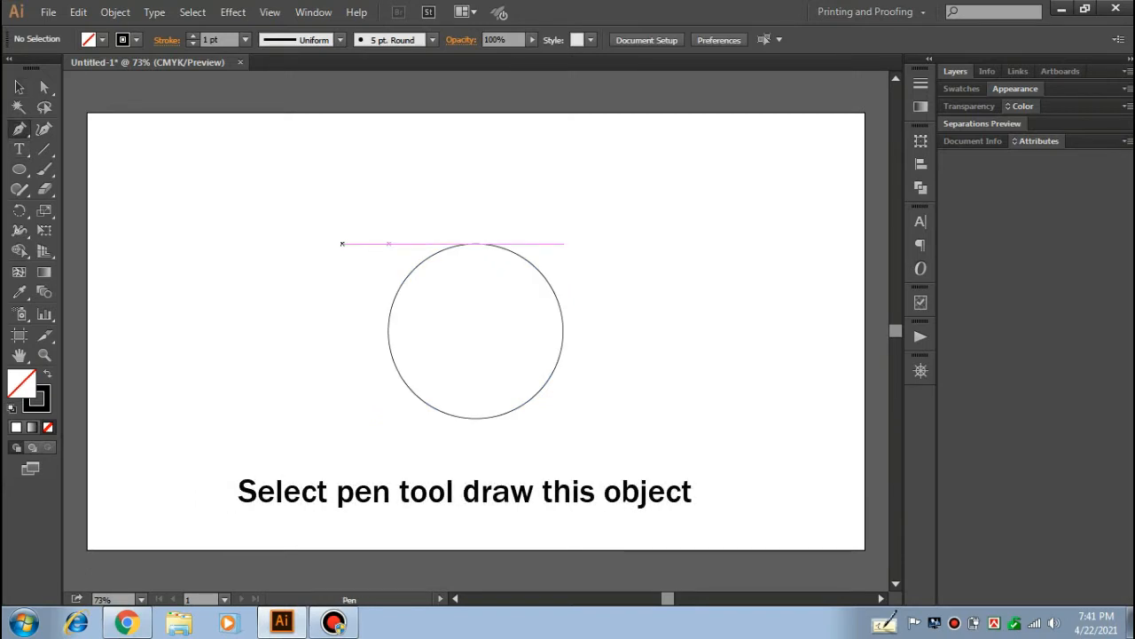
pyautogui.click(341, 243)
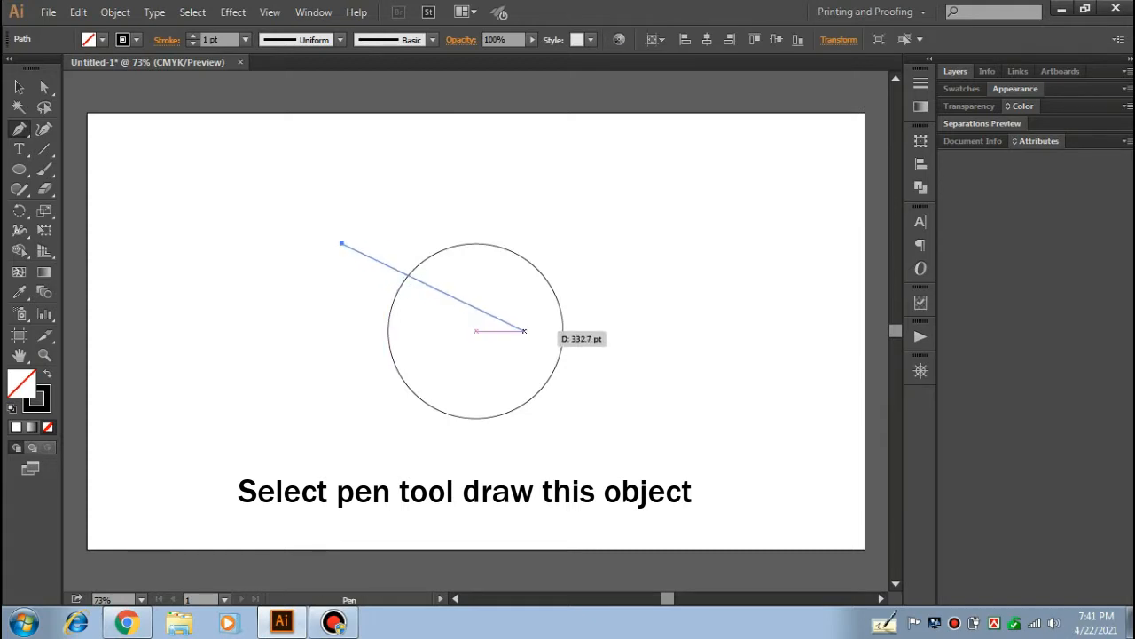
pyautogui.moveTo(524, 331); pyautogui.dragTo(634, 320)
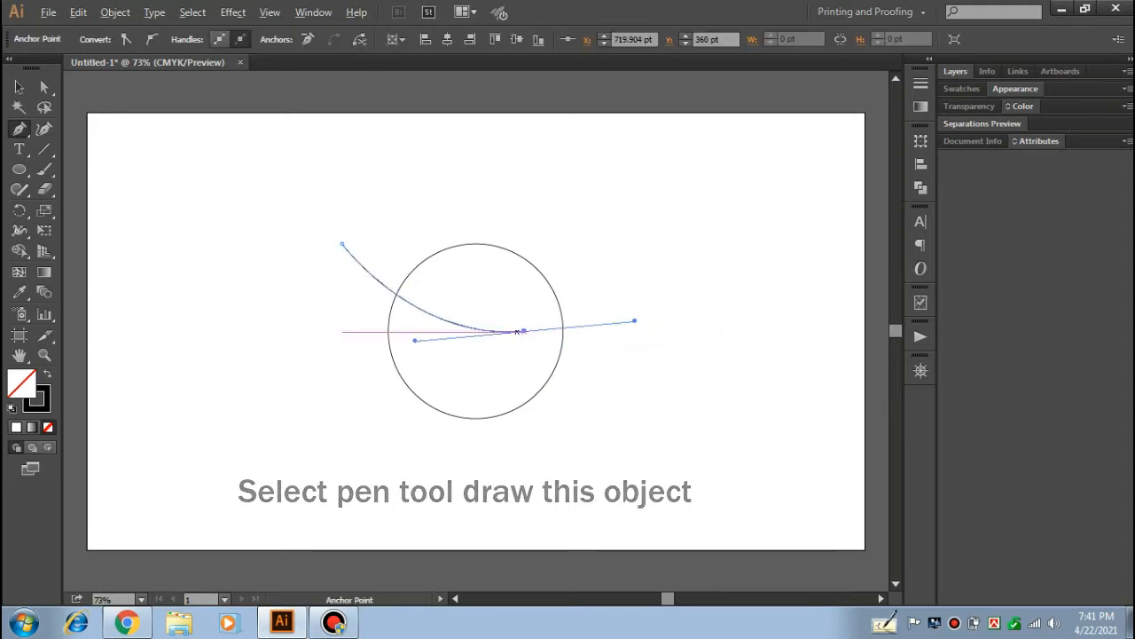
pyautogui.click(525, 330)
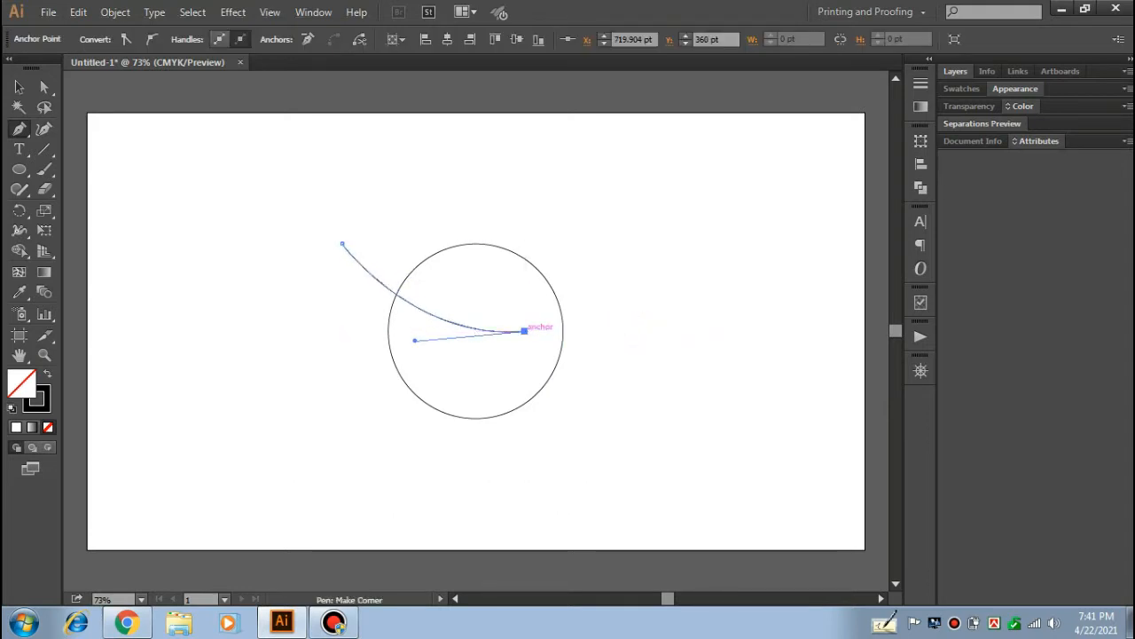
pyautogui.moveTo(399, 491); pyautogui.dragTo(281, 553)
pyautogui.click(398, 490)
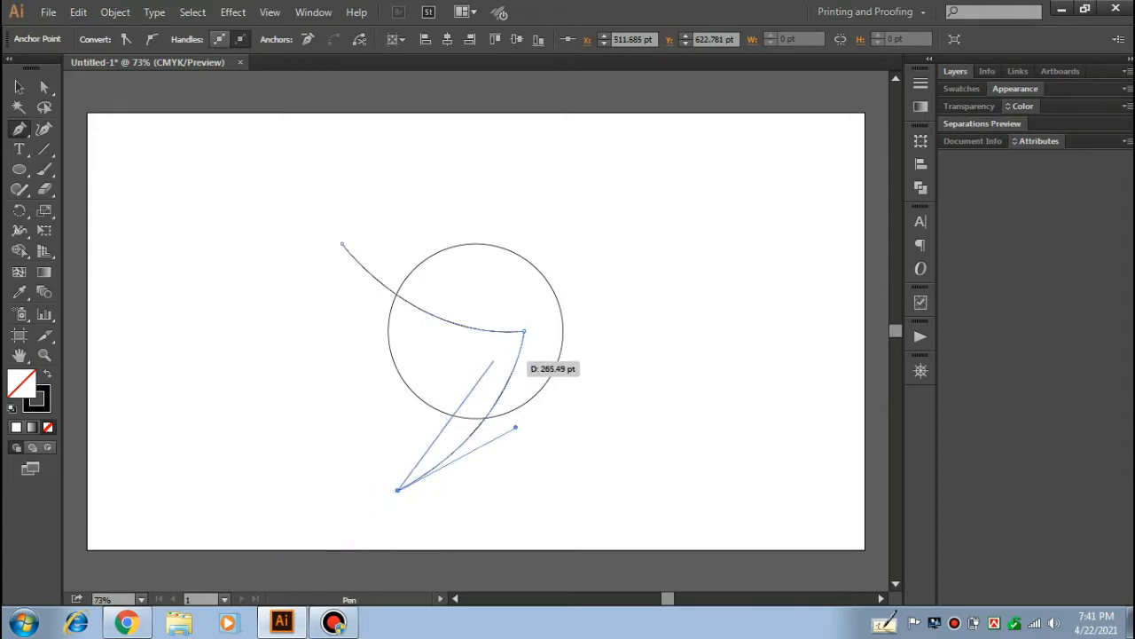
pyautogui.moveTo(496, 351); pyautogui.dragTo(504, 286)
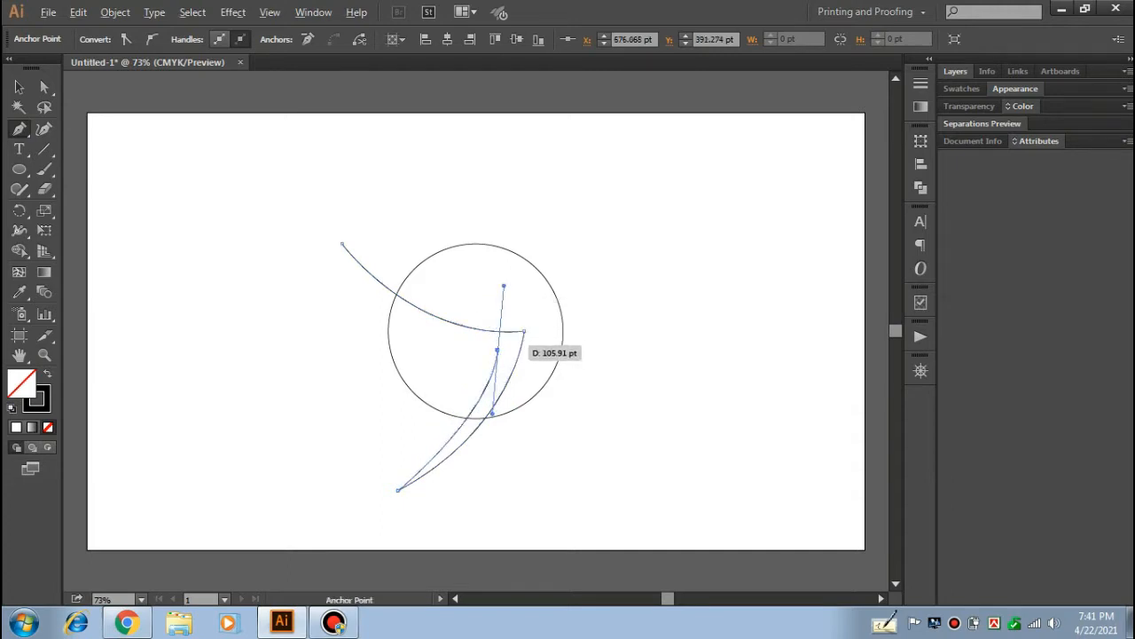
pyautogui.click(498, 350)
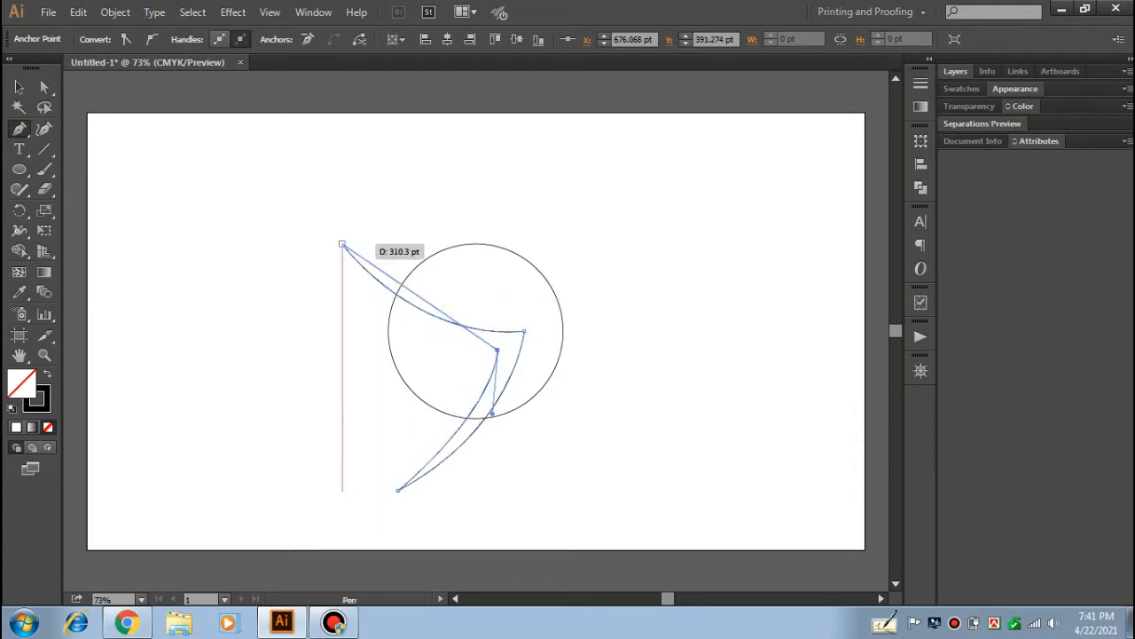
pyautogui.moveTo(343, 243); pyautogui.dragTo(386, 335)
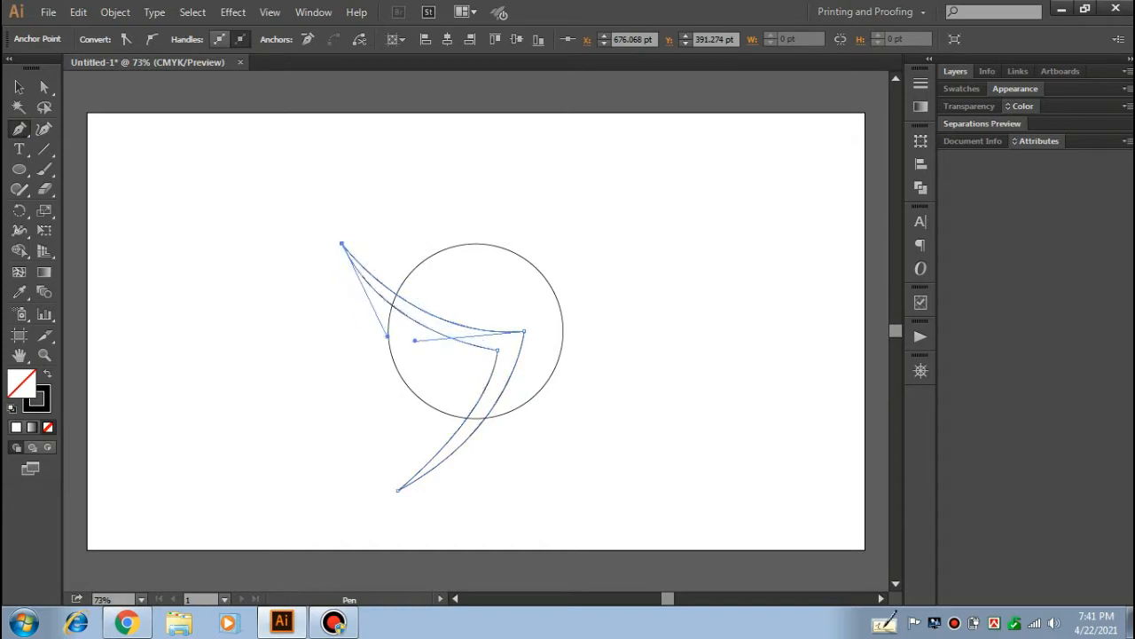
pyautogui.click(18, 86)
pyautogui.hotkey('ctrl', 'shift', 'a')
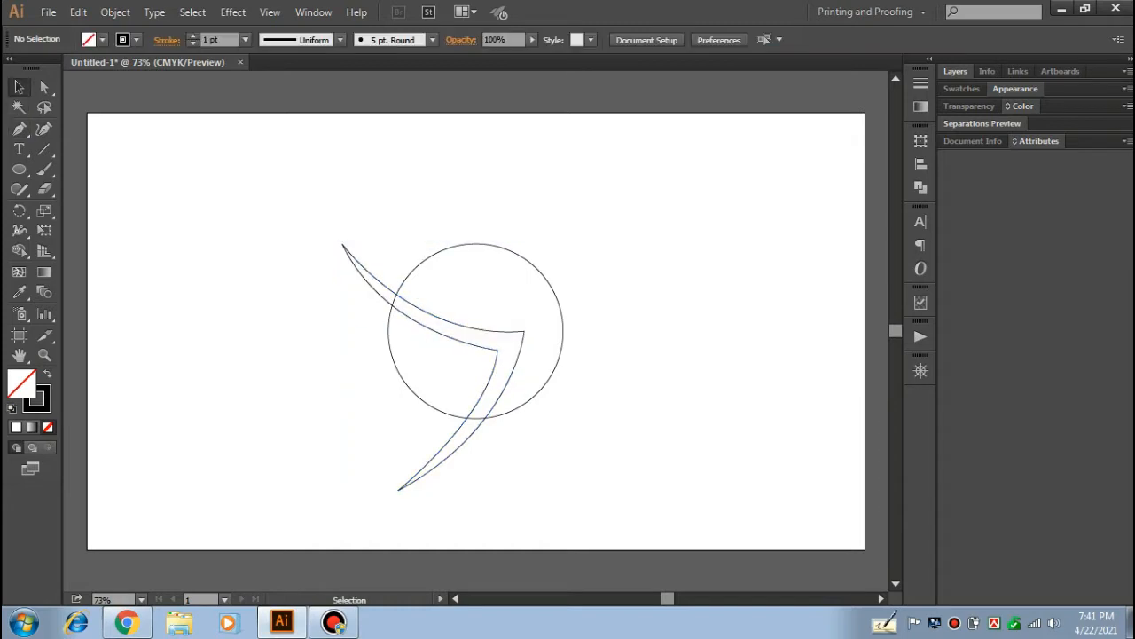
# - Draw a smaller closed V-shaped wing nested inside the first with the Pen tool, its outer corner at about X 640, Y 413 pt
pyautogui.press('p')
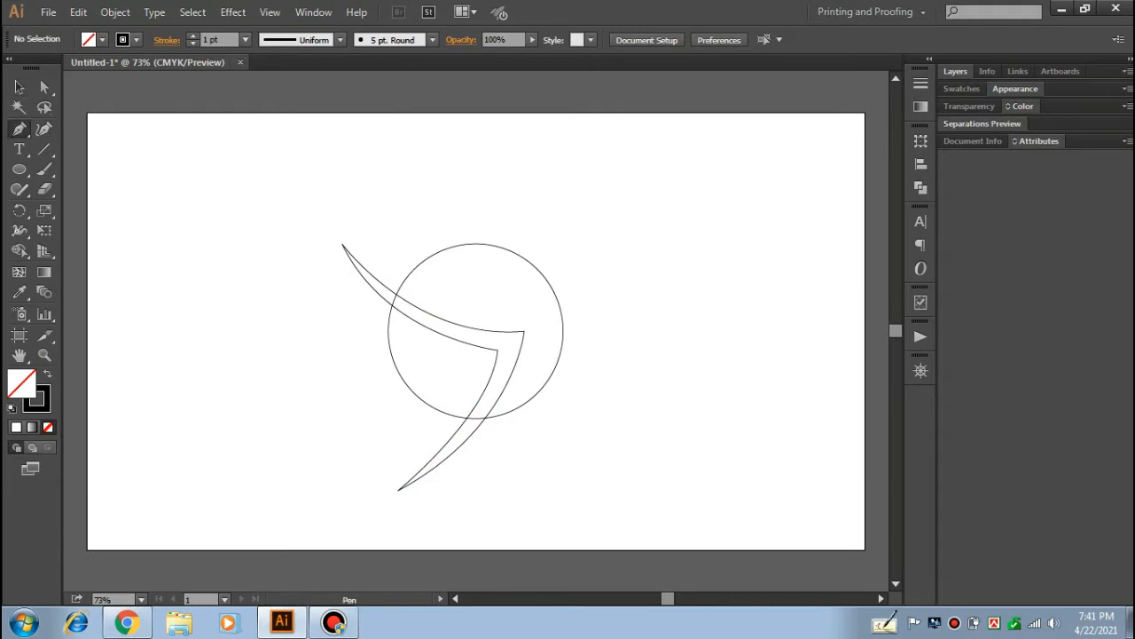
pyautogui.click(351, 299)
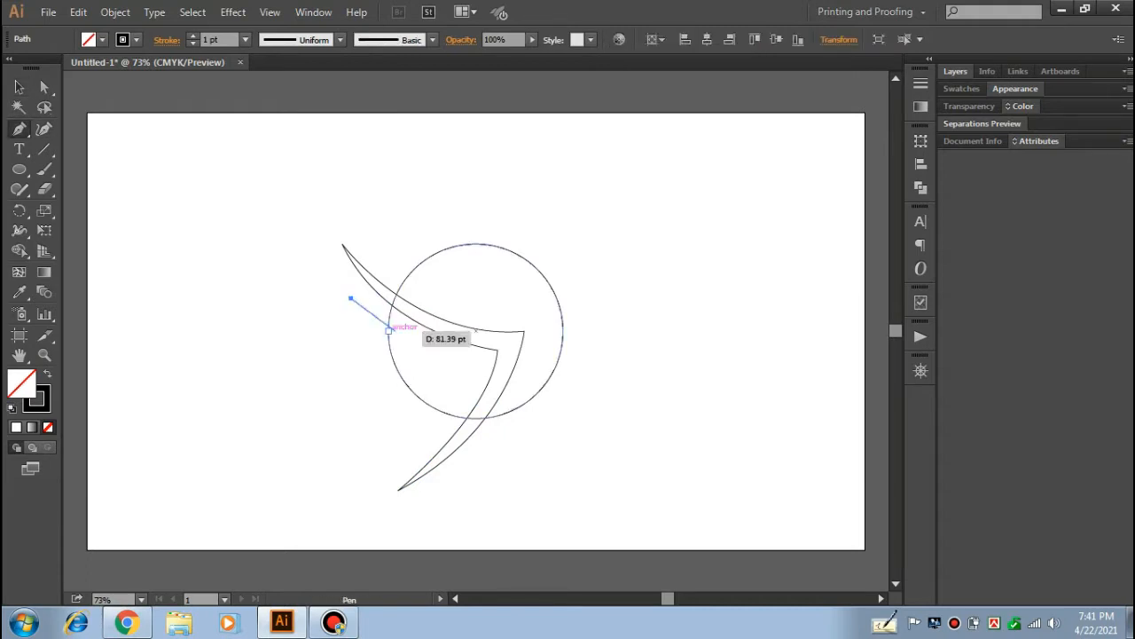
pyautogui.moveTo(475, 363); pyautogui.dragTo(565, 364)
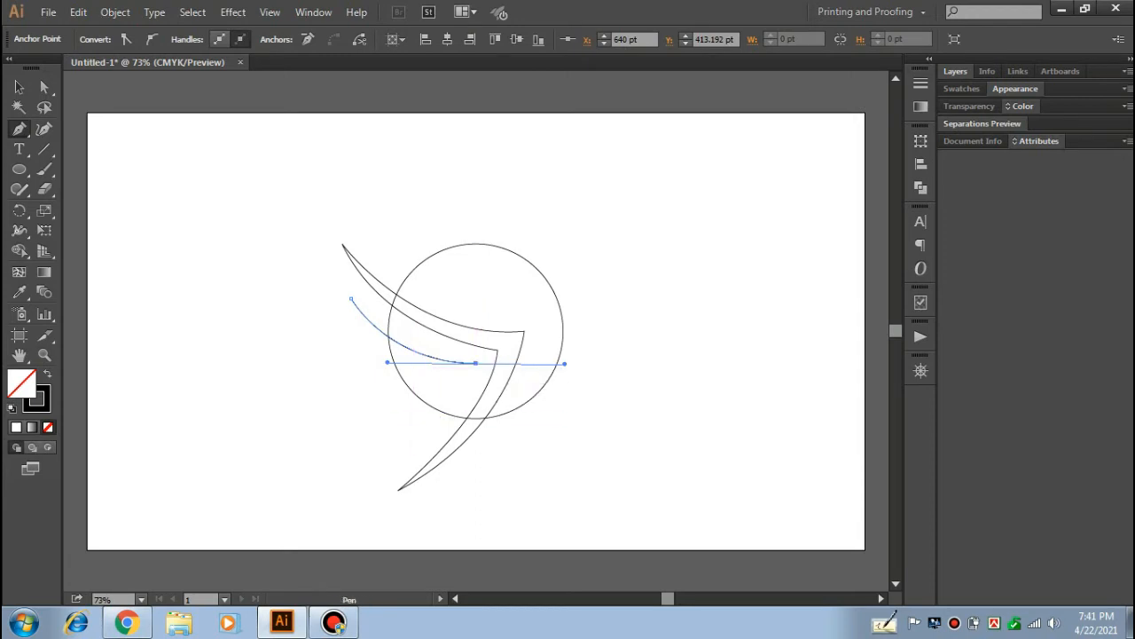
pyautogui.click(476, 363)
pyautogui.moveTo(476, 363); pyautogui.dragTo(350, 499)
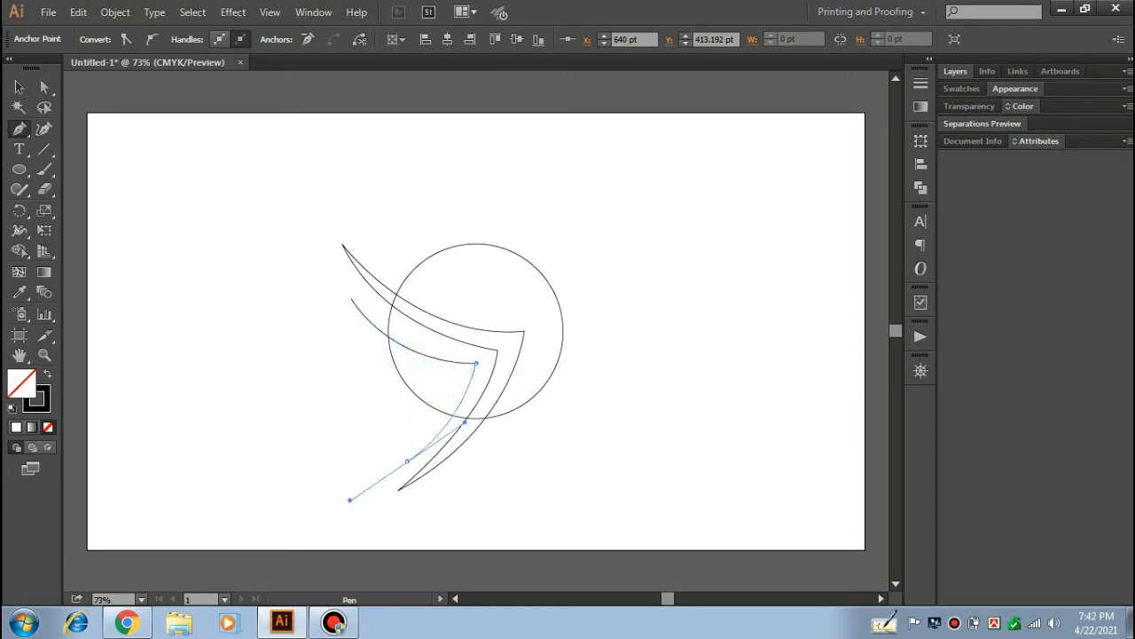
pyautogui.click(407, 461)
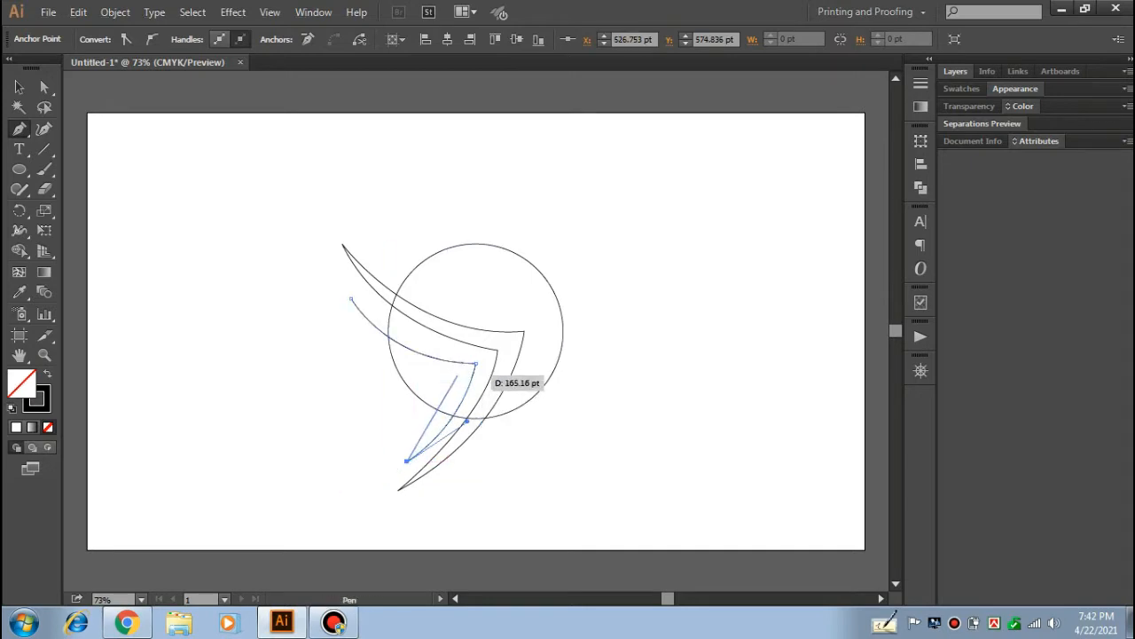
pyautogui.moveTo(458, 375); pyautogui.dragTo(463, 342)
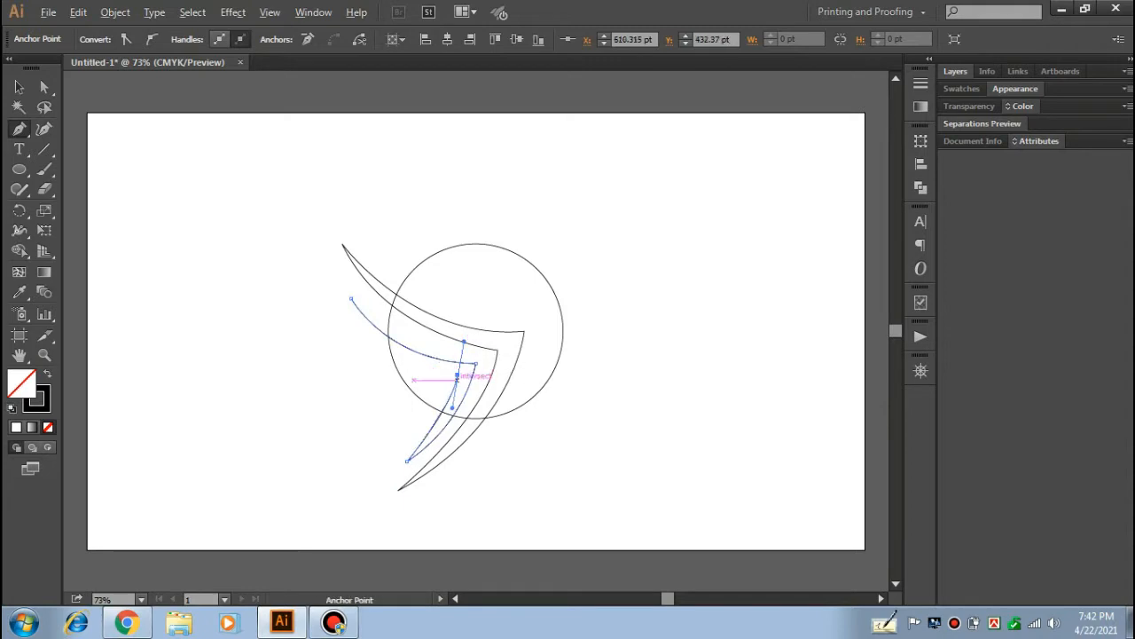
pyautogui.click(458, 375)
pyautogui.moveTo(351, 299); pyautogui.dragTo(321, 237)
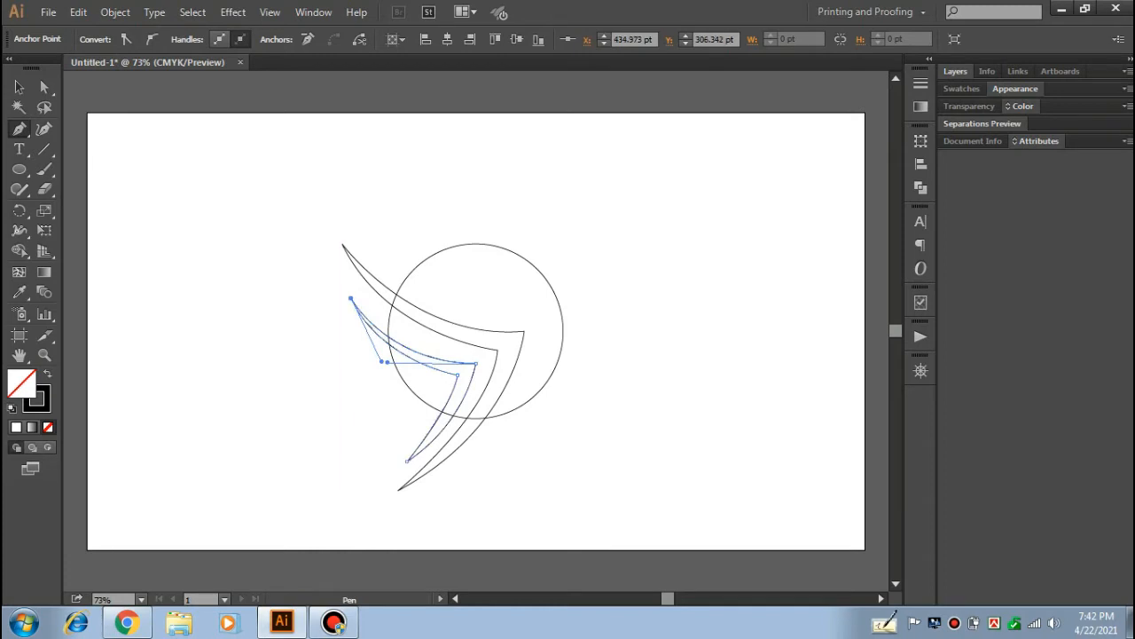
pyautogui.click(19, 87)
pyautogui.hotkey('ctrl', 'shift', 'a')
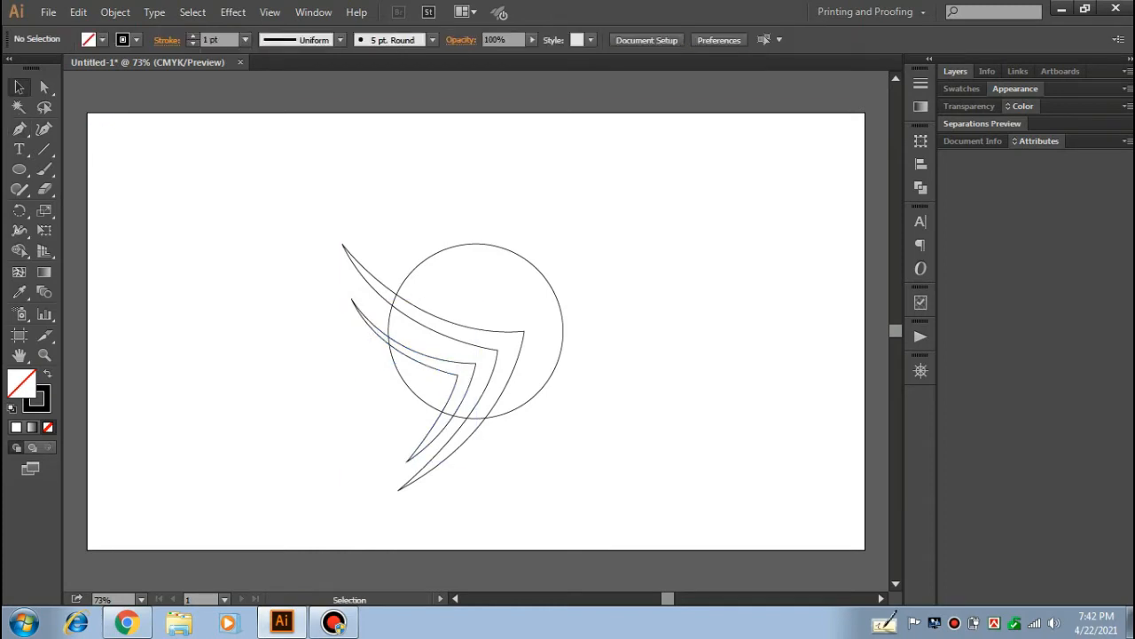
# - Rotate the smaller wing slightly clockwise and move it closer to the large wing so the gap between them looks even
pyautogui.click(458, 375)
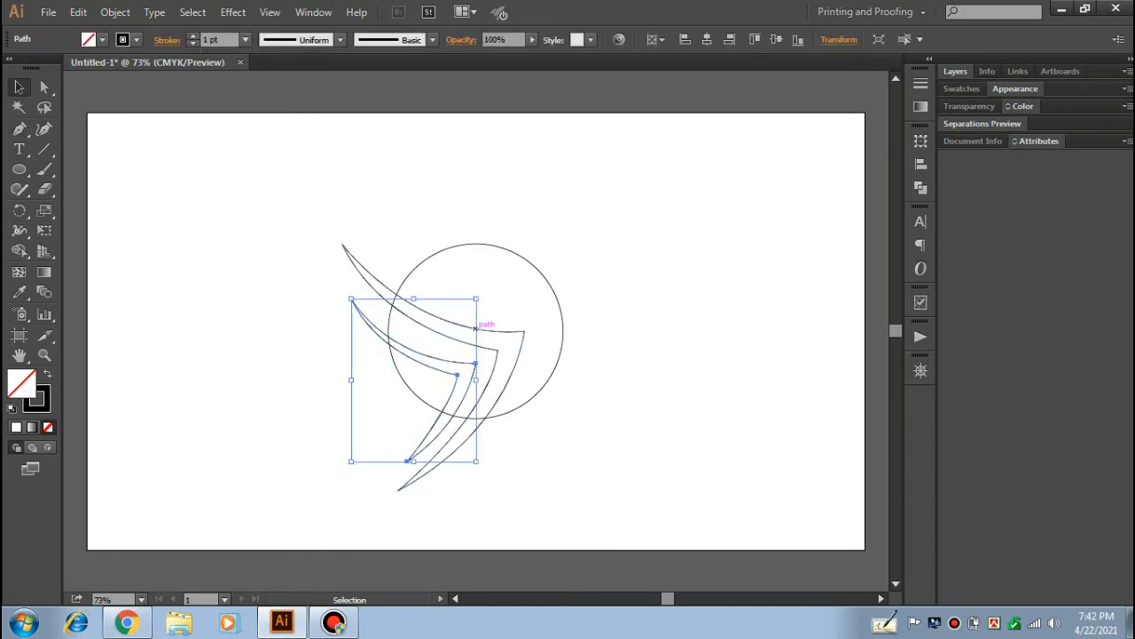
pyautogui.moveTo(488, 289); pyautogui.dragTo(501, 299)
pyautogui.moveTo(457, 379); pyautogui.dragTo(458, 371)
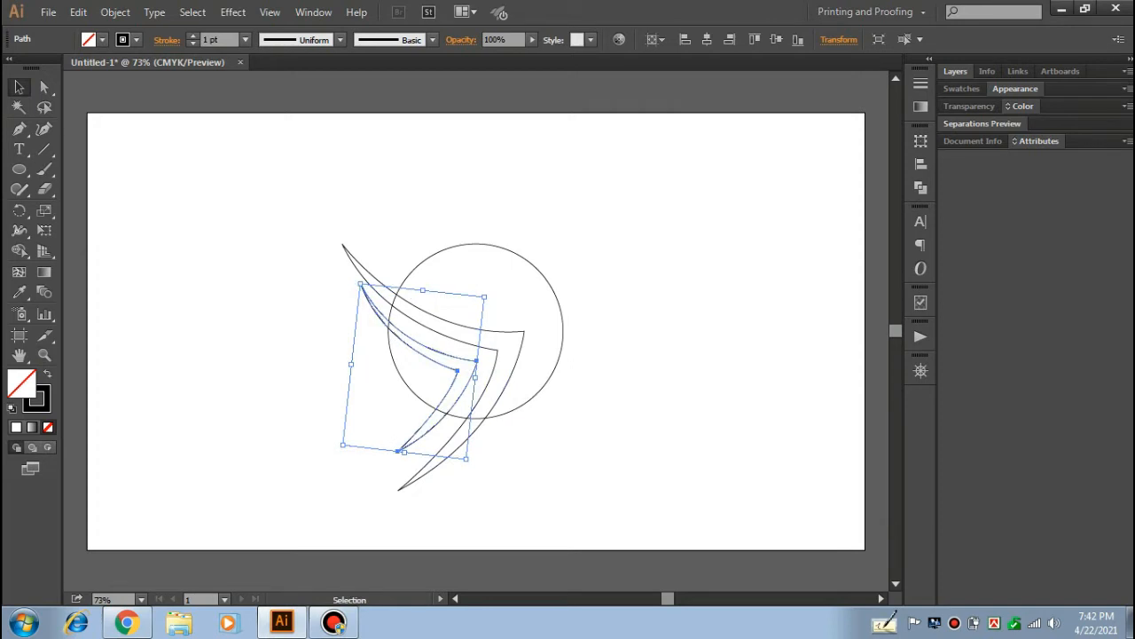
pyautogui.moveTo(489, 292); pyautogui.dragTo(494, 284)
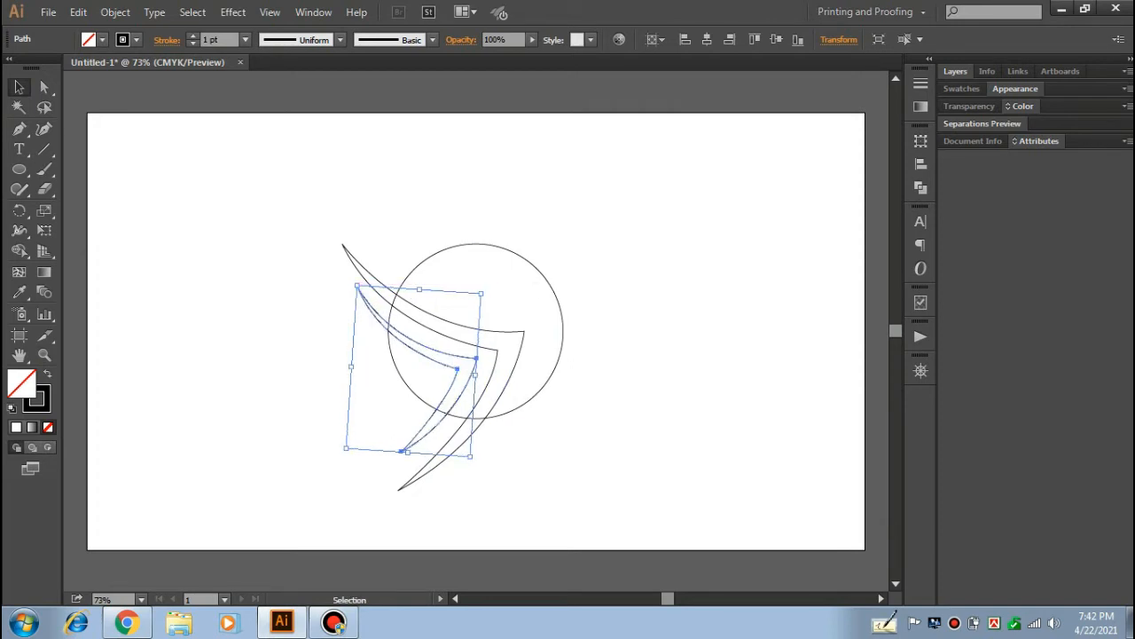
pyautogui.moveTo(464, 387); pyautogui.dragTo(420, 368)
pyautogui.hotkey('ctrl', 'shift', 'a')
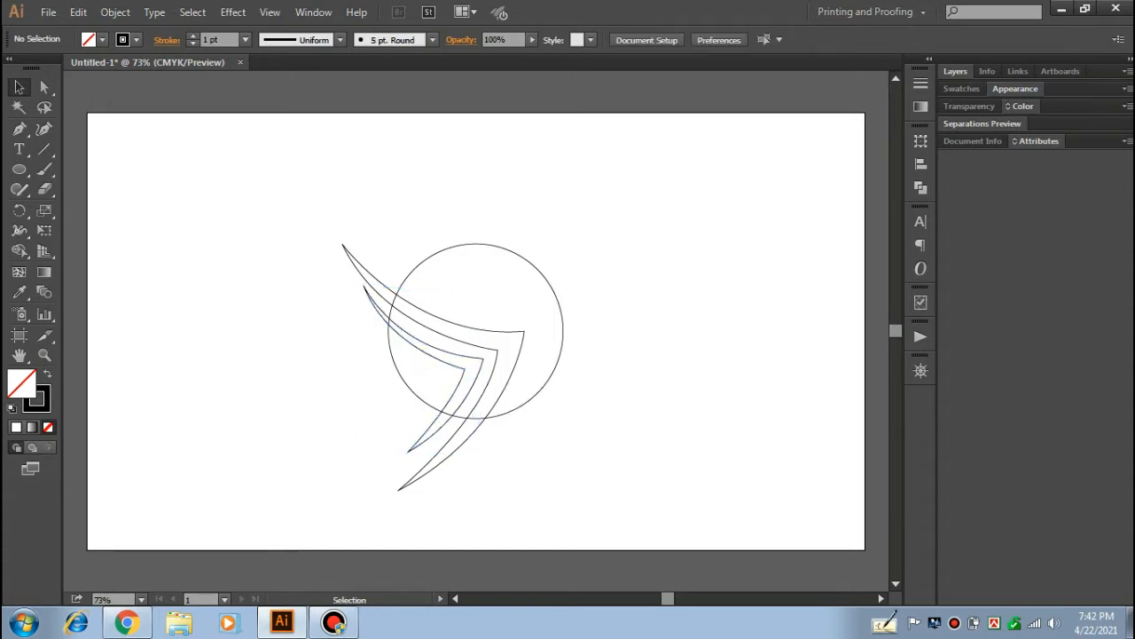
# - Draw a closed bird-head outline with a pointed beak inside the circle, just above the large wing's outer corner, using the Pen tool
pyautogui.click(19, 128)
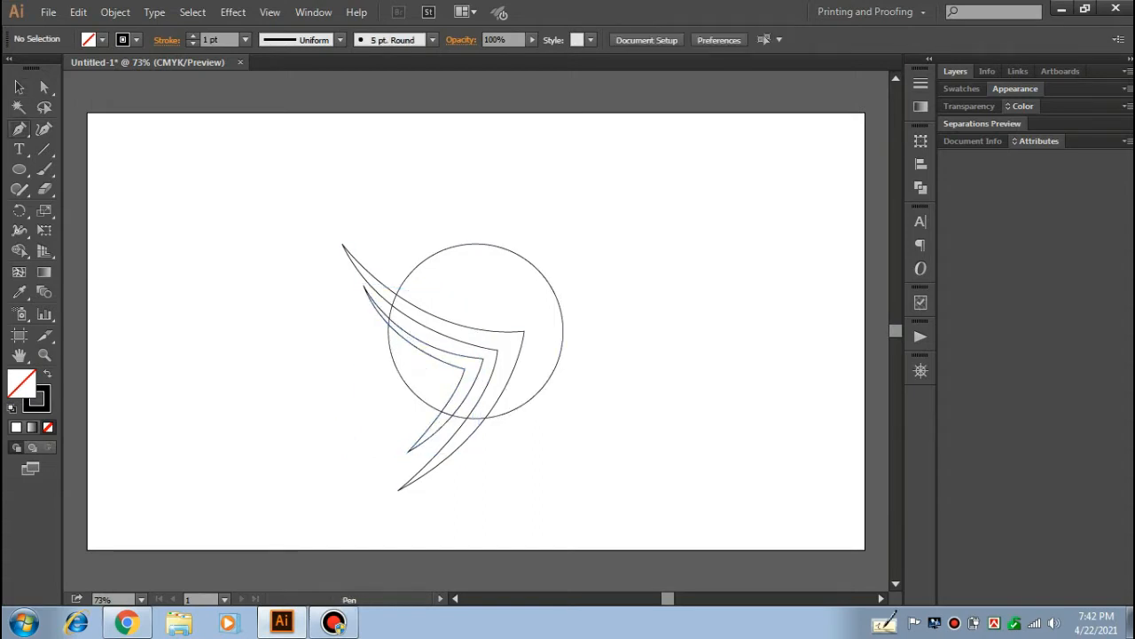
pyautogui.moveTo(525, 318); pyautogui.dragTo(480, 299)
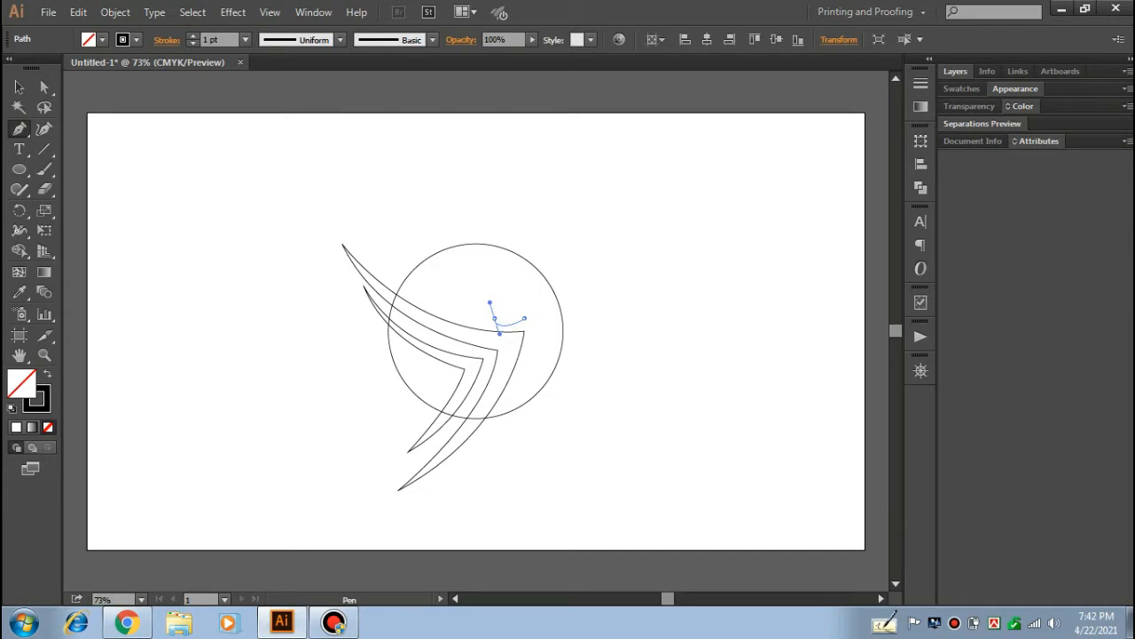
pyautogui.click(494, 318)
pyautogui.moveTo(494, 317); pyautogui.dragTo(524, 318)
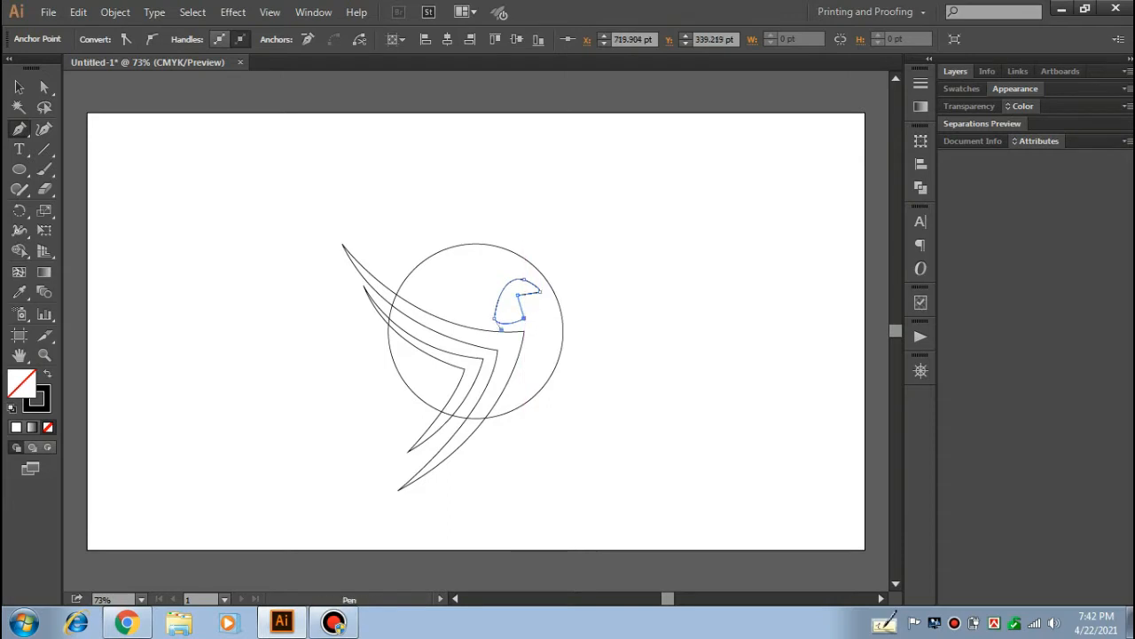
# - Reposition the head's two lower anchor points to widen the neck, placing the front one at about X 722, Y 348 pt
pyautogui.press('v')
pyautogui.press('a')
pyautogui.click(525, 318)
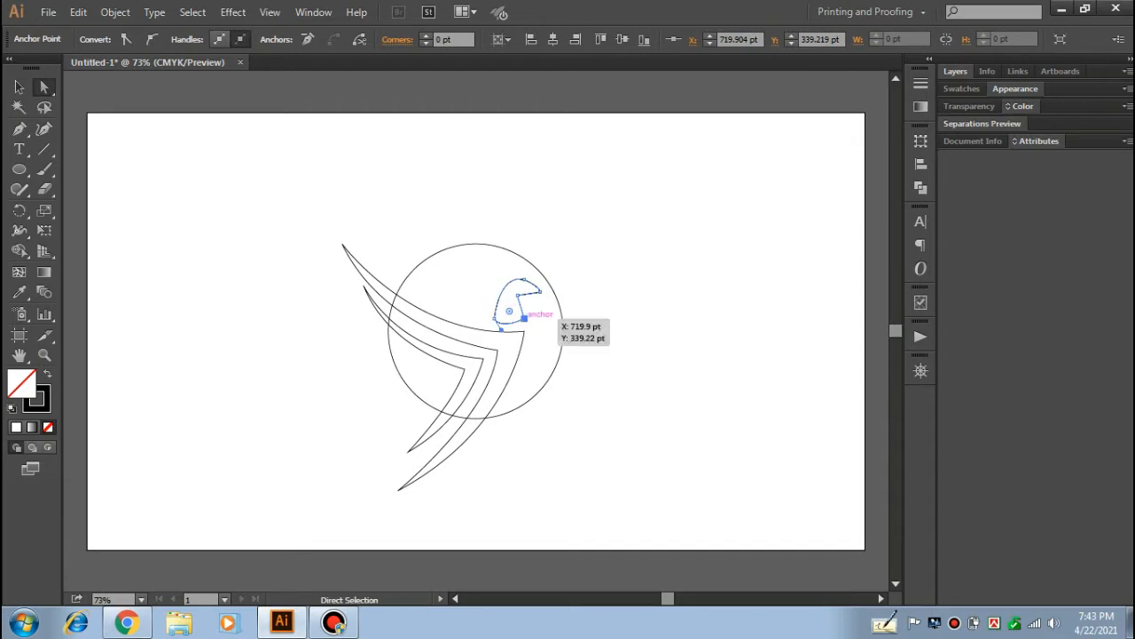
pyautogui.moveTo(494, 317); pyautogui.dragTo(526, 322)
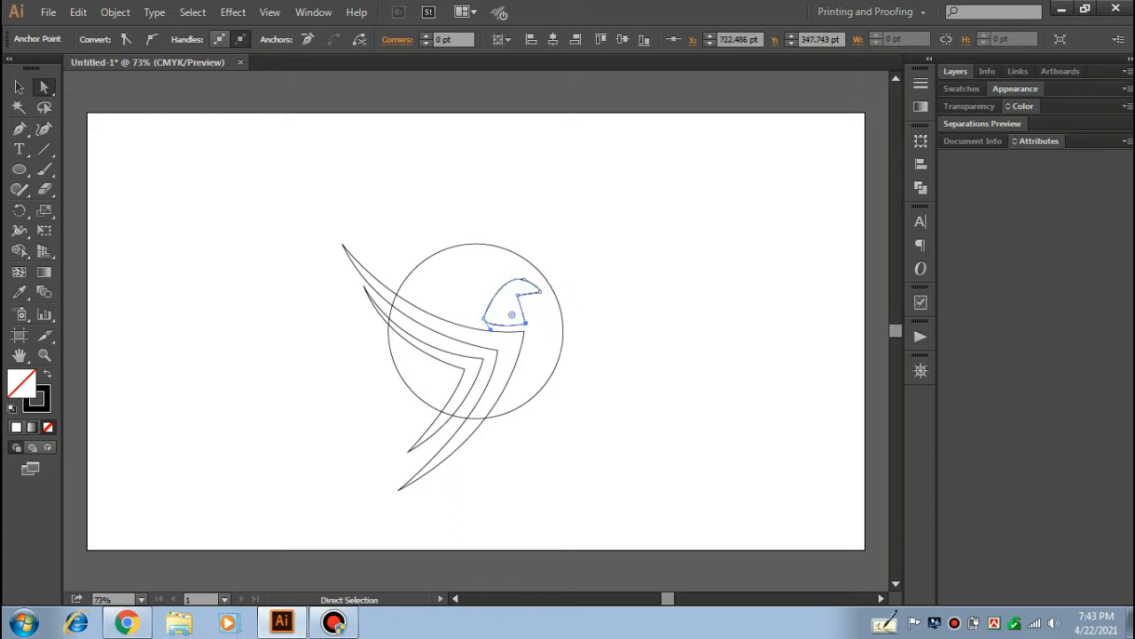
pyautogui.hotkey('ctrl', 'shift', 'a')
pyautogui.click(525, 322)
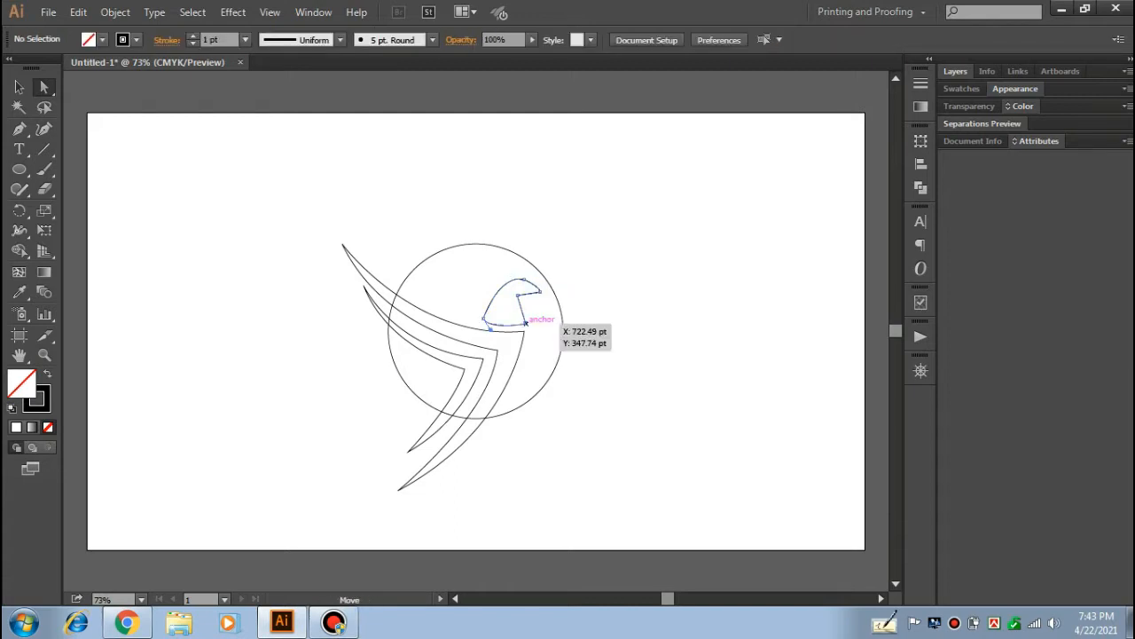
pyautogui.hotkey('ctrl', 'shift', 'a')
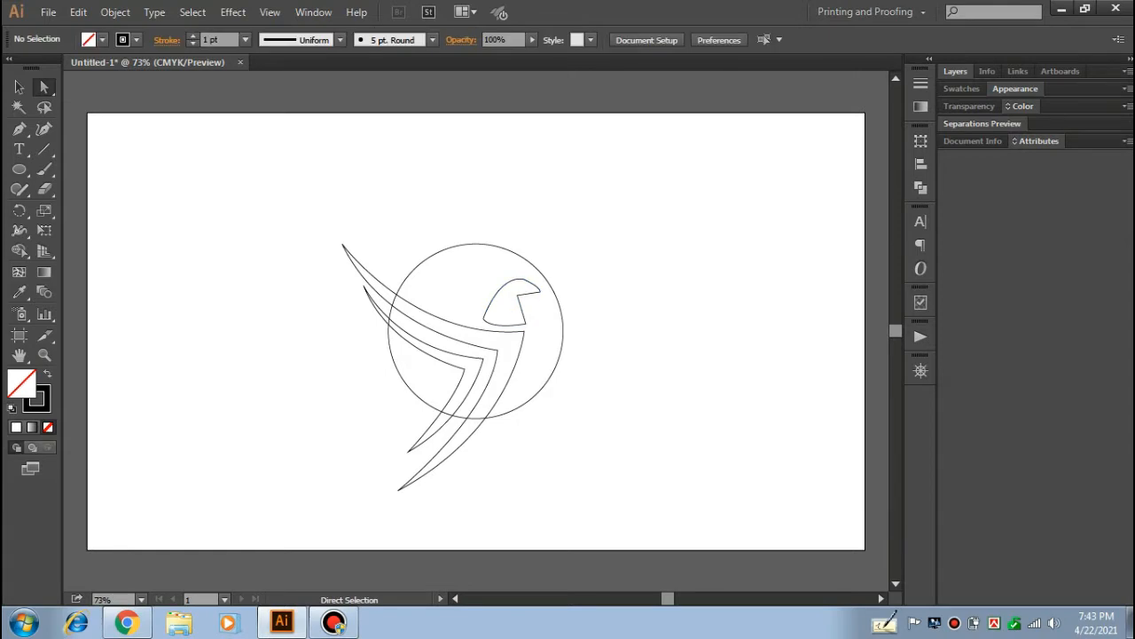
# - Copy the circle, paste the copy in front, and enlarge it proportionally from its center to about 326 pt in diameter
pyautogui.click(19, 86)
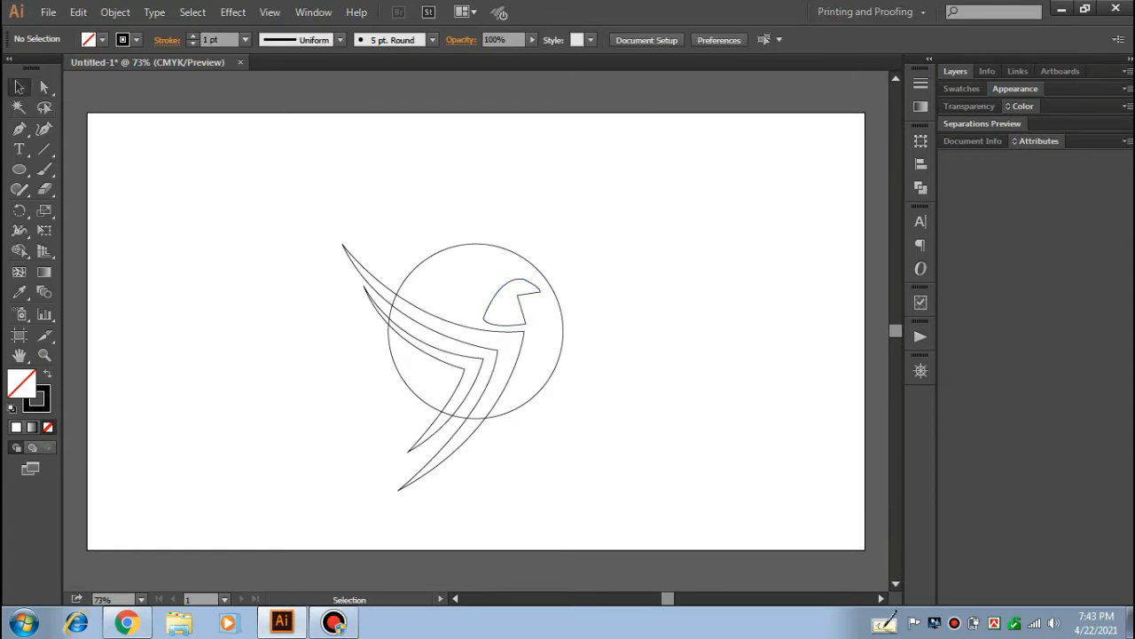
pyautogui.click(542, 387)
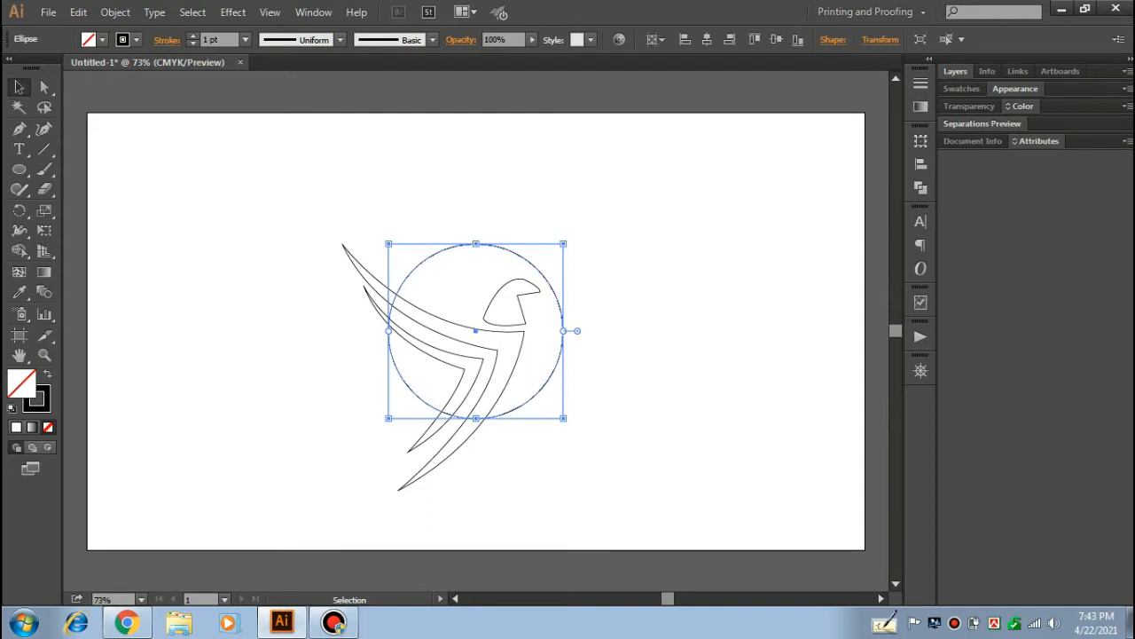
pyautogui.hotkey('ctrl', 'shift', 'a')
pyautogui.click(542, 390)
pyautogui.click(78, 12)
pyautogui.click(101, 89)
pyautogui.click(78, 12)
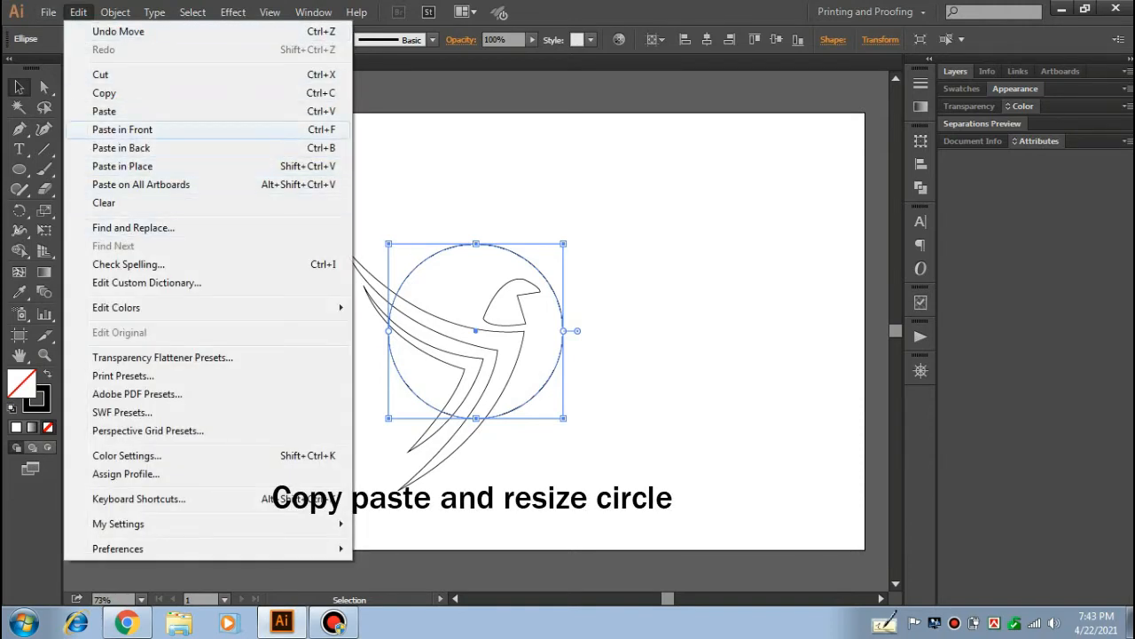
pyautogui.click(123, 130)
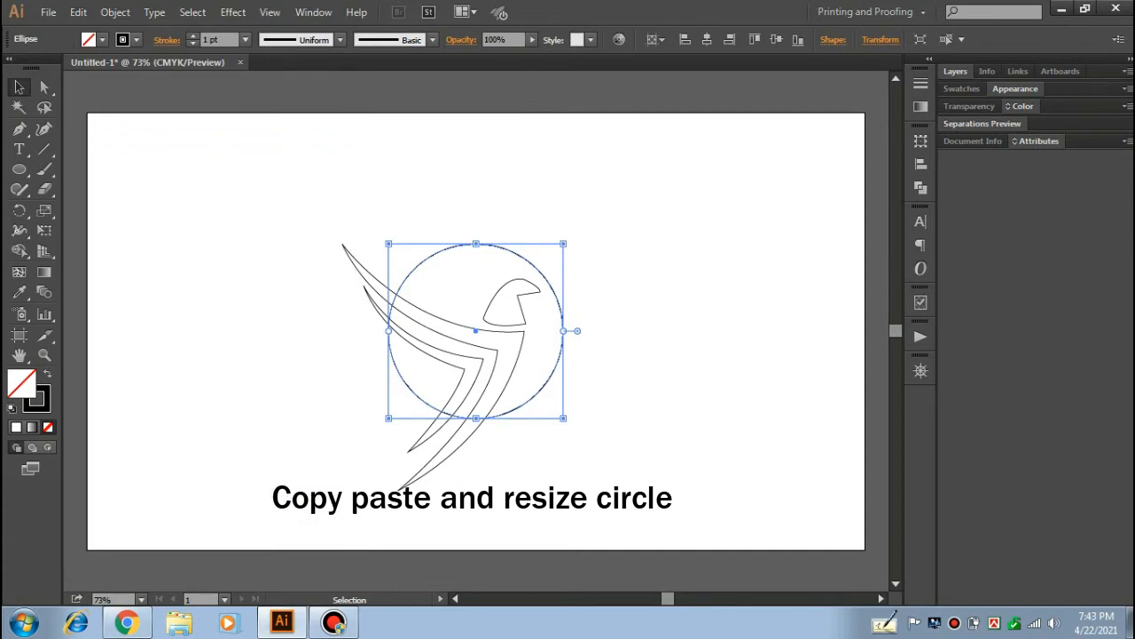
pyautogui.moveTo(563, 418)
pyautogui.mouseDown()
pyautogui.moveTo(579, 408)
pyautogui.moveTo(588, 438)
pyautogui.moveTo(574, 430)
pyautogui.mouseUp()
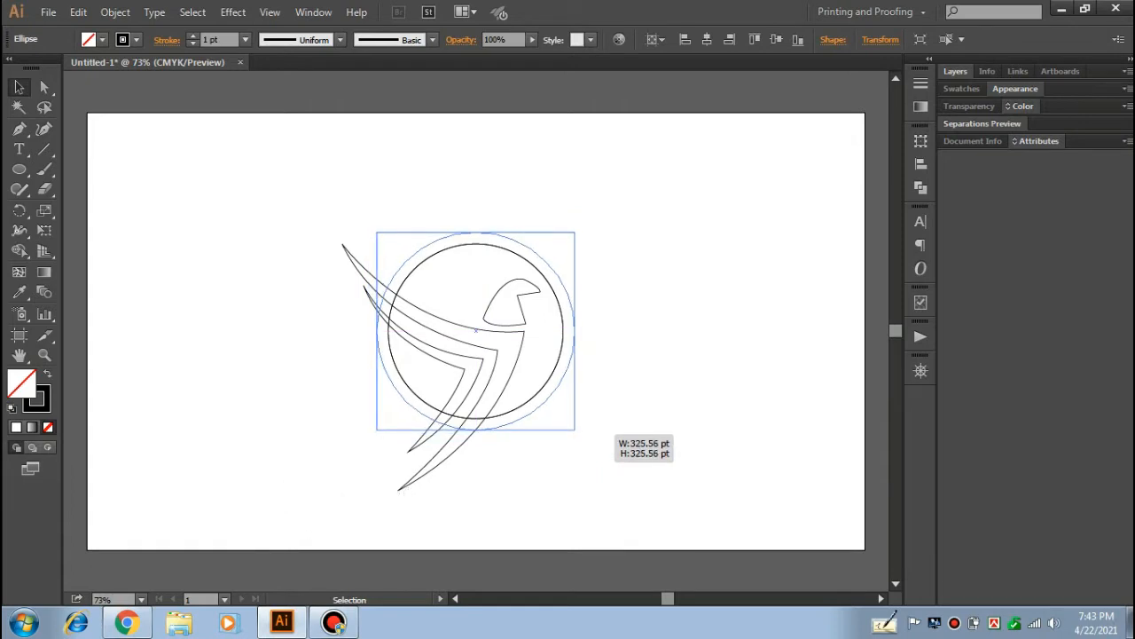
# - Select both concentric circles and split them with the Pathfinder Divide operation
pyautogui.moveTo(574, 429); pyautogui.dragTo(545, 362)
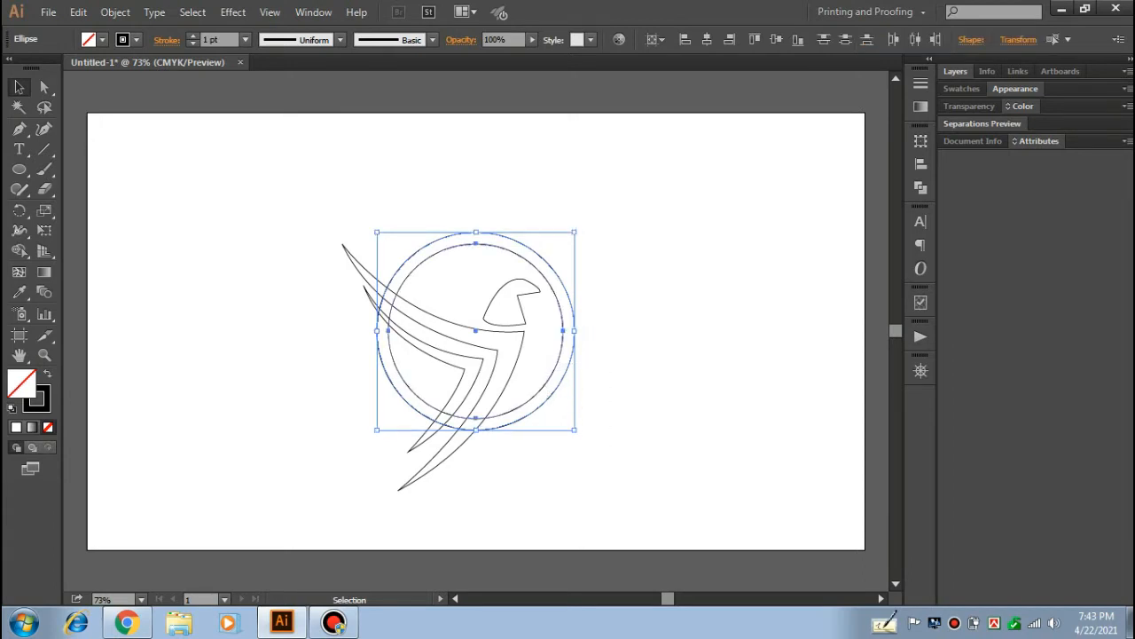
pyautogui.click(313, 11)
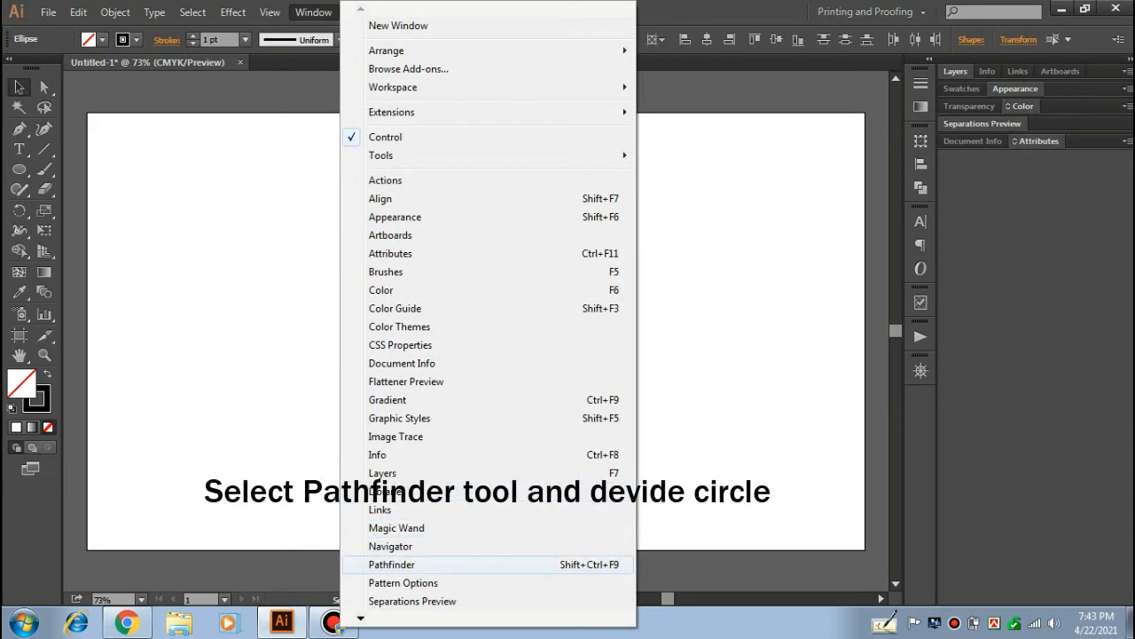
pyautogui.click(391, 564)
pyautogui.click(729, 205)
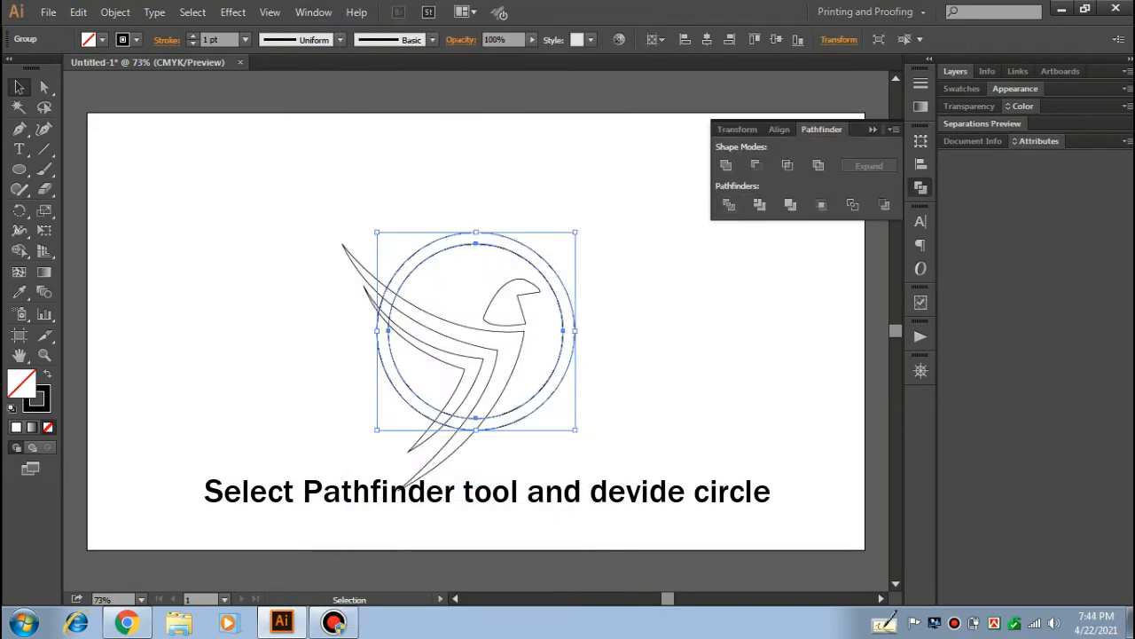
pyautogui.hotkey('ctrl', 'shift', 'a')
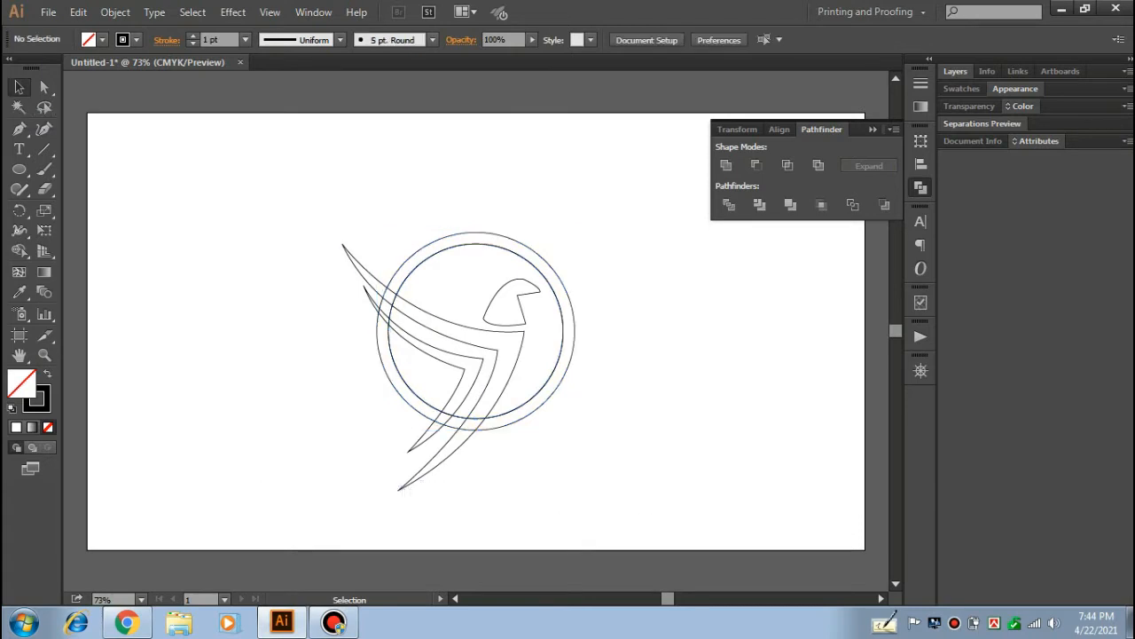
# - Ungroup the divided circles into separate pieces
pyautogui.rightClick(557, 293)
pyautogui.click(605, 395)
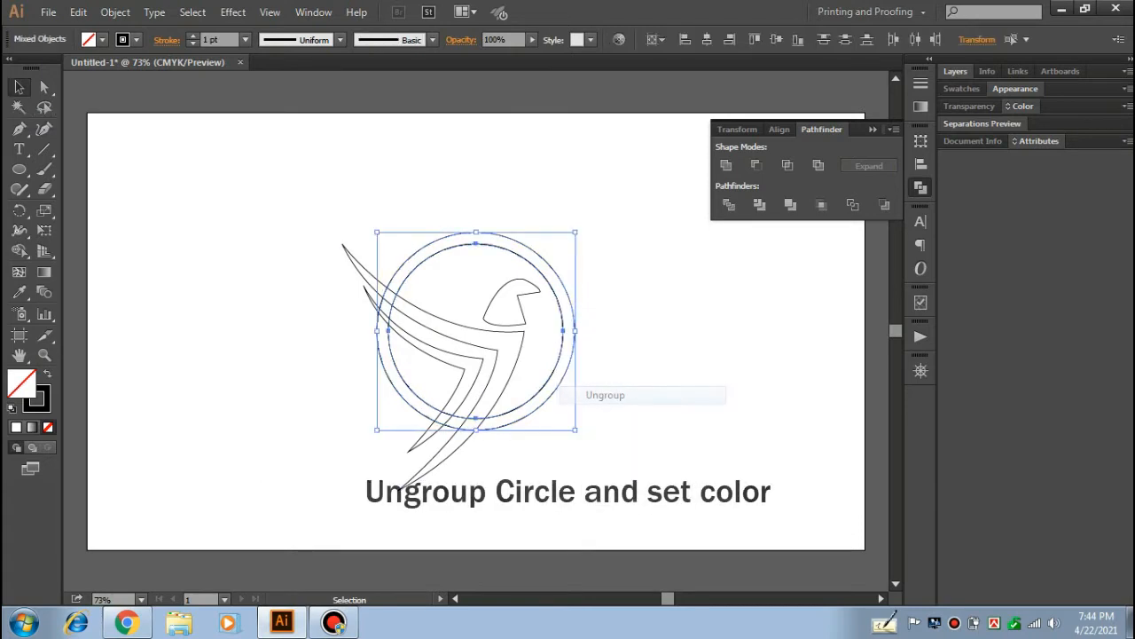
pyautogui.hotkey('ctrl', 'shift', 'a')
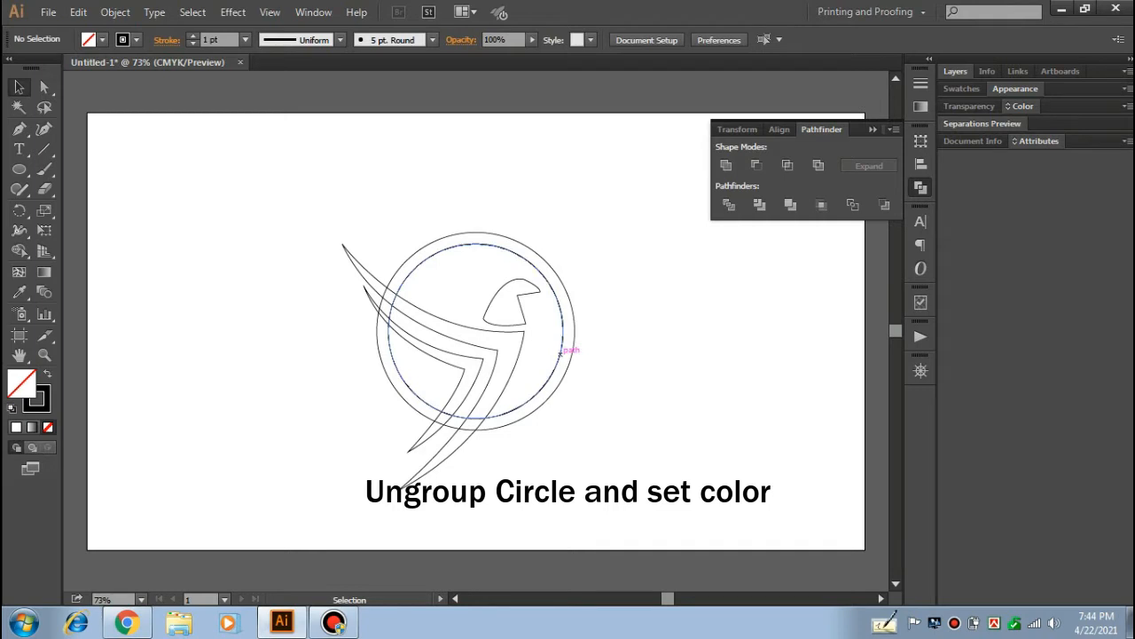
# - Isolate the ring between the two circles as the selection and fill it with the orange swatch
pyautogui.click(559, 352)
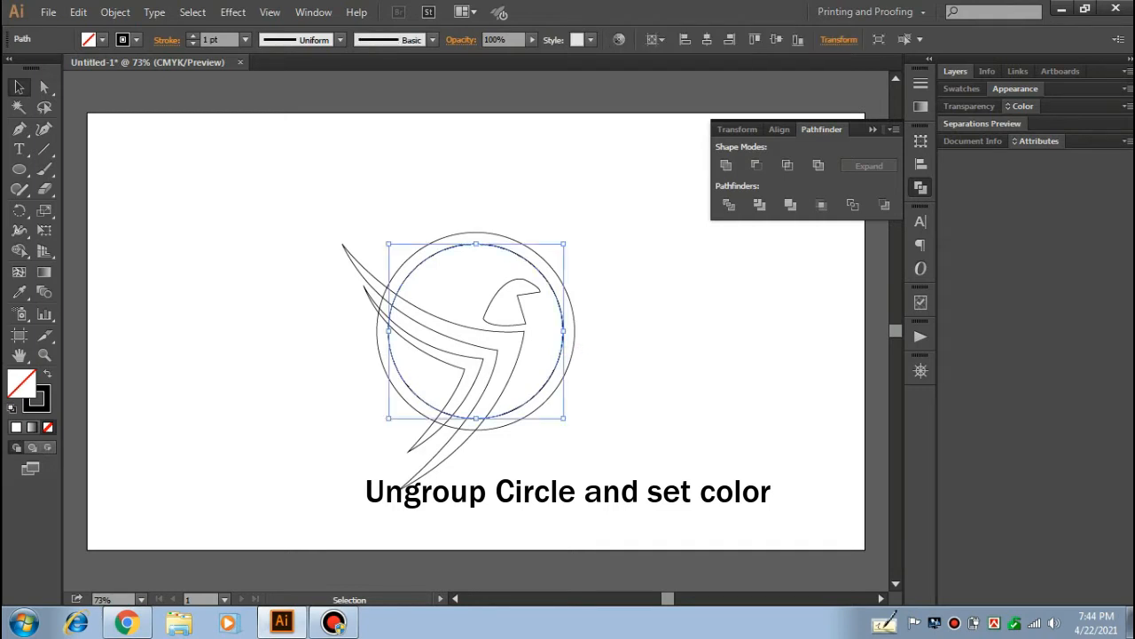
pyautogui.hotkey('ctrl', 'shift', 'a')
pyautogui.click(562, 346)
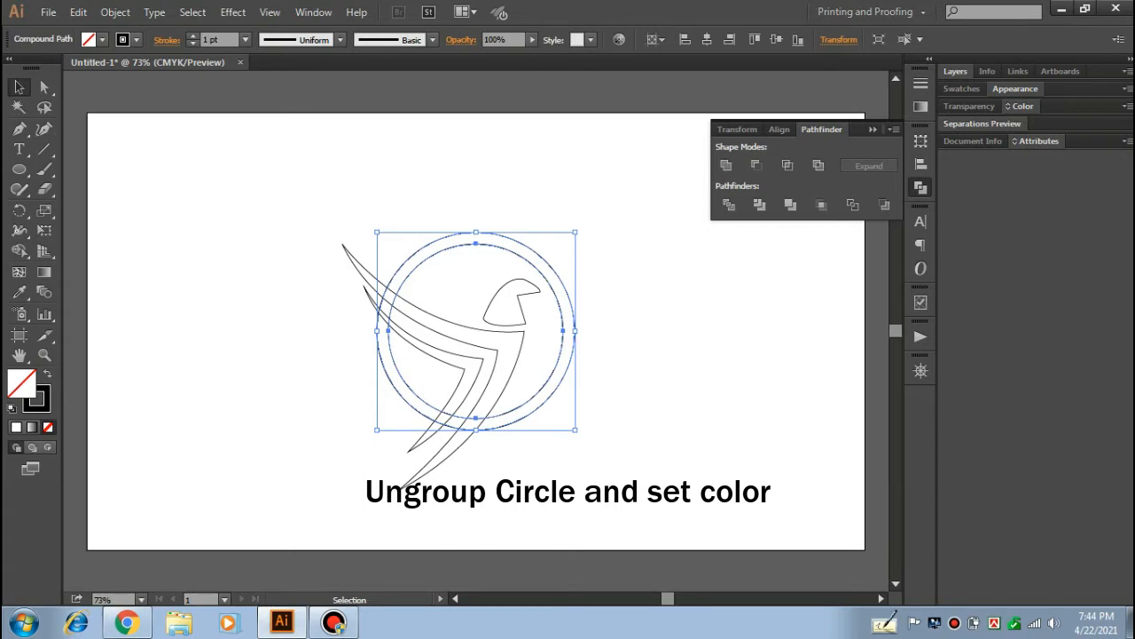
pyautogui.click(102, 39)
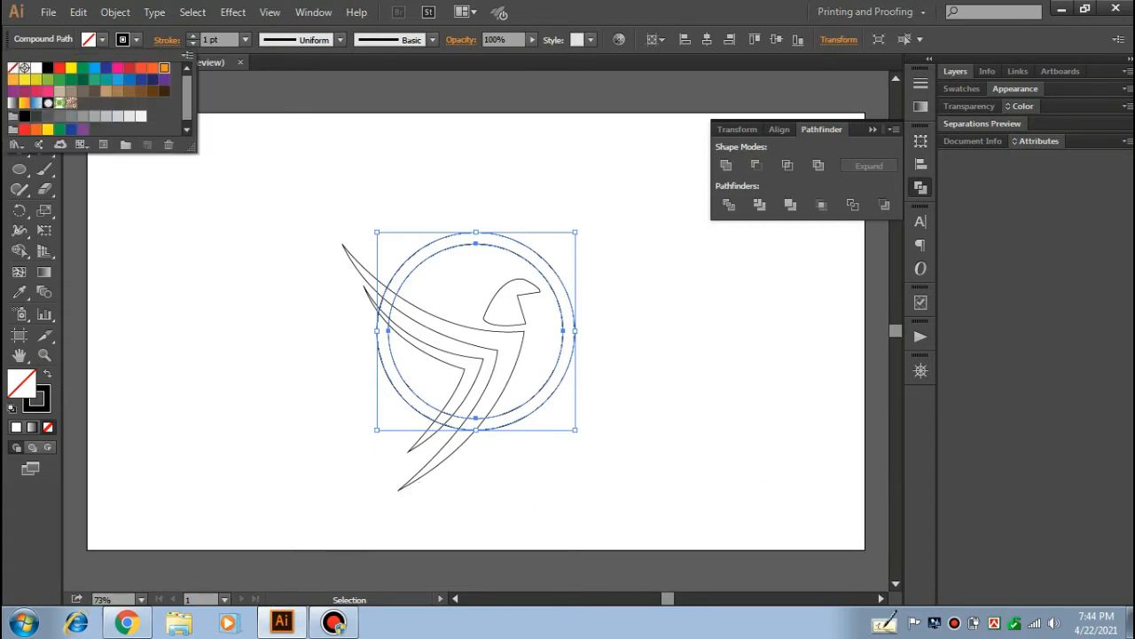
pyautogui.click(164, 68)
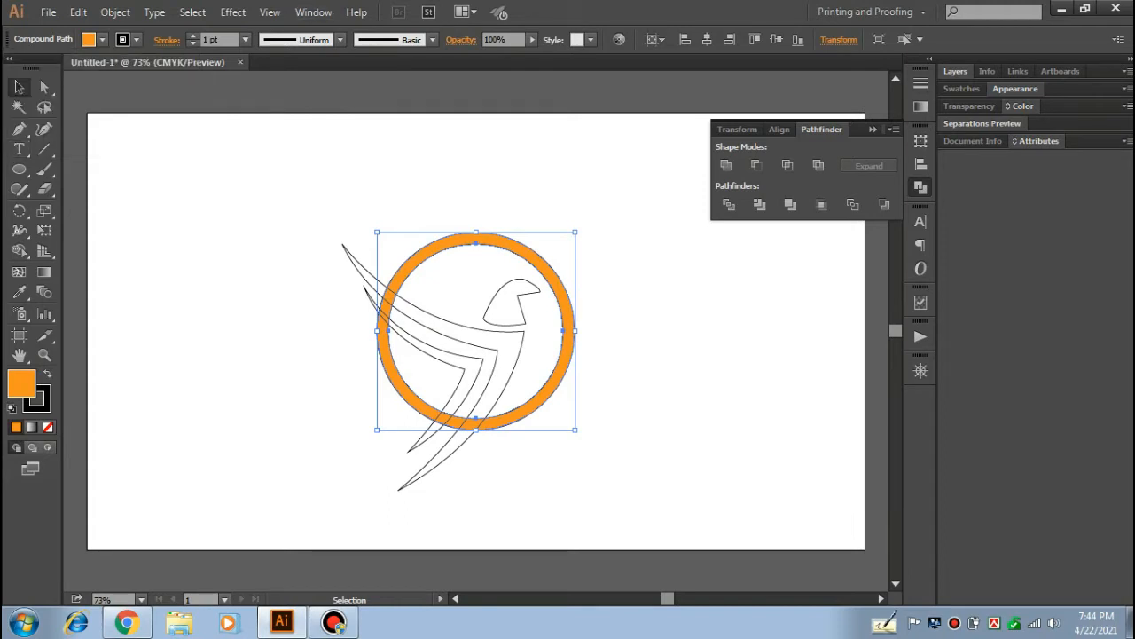
pyautogui.hotkey('ctrl', 'shift', 'a')
# - Select both wing outlines and expand them with Fill only, leaving Stroke off
pyautogui.moveTo(346, 242); pyautogui.dragTo(367, 300)
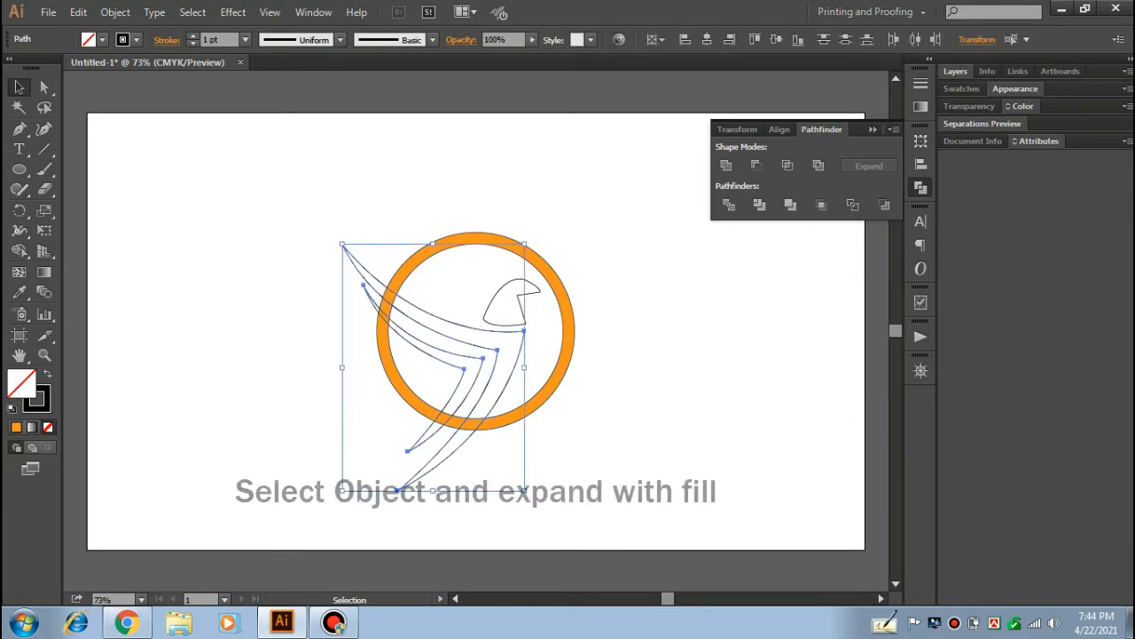
pyautogui.click(115, 11)
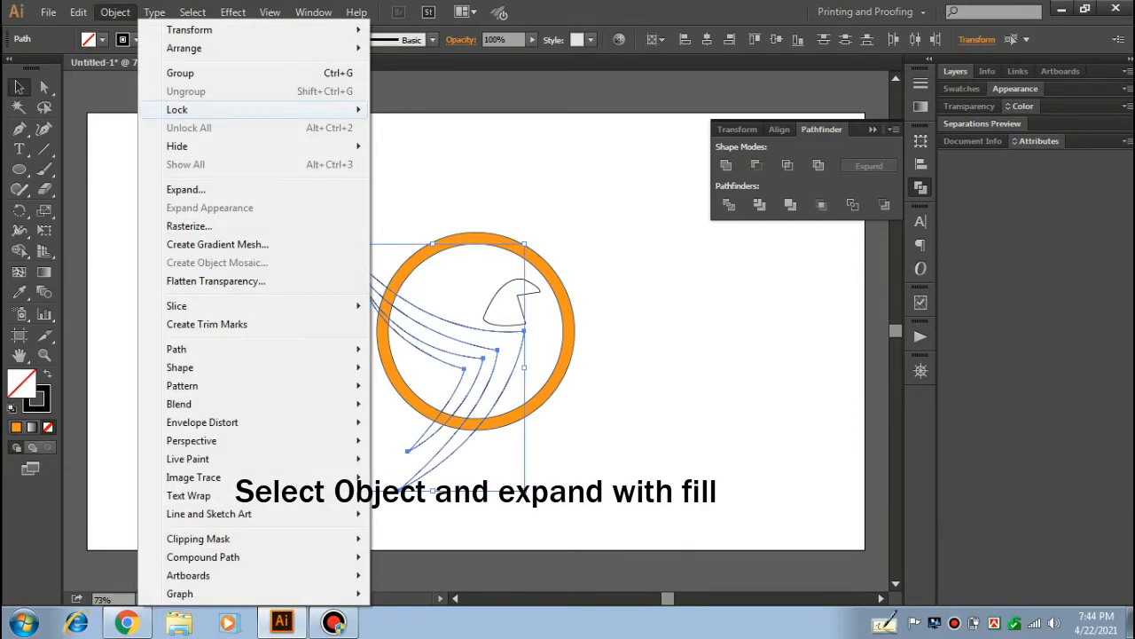
pyautogui.click(186, 189)
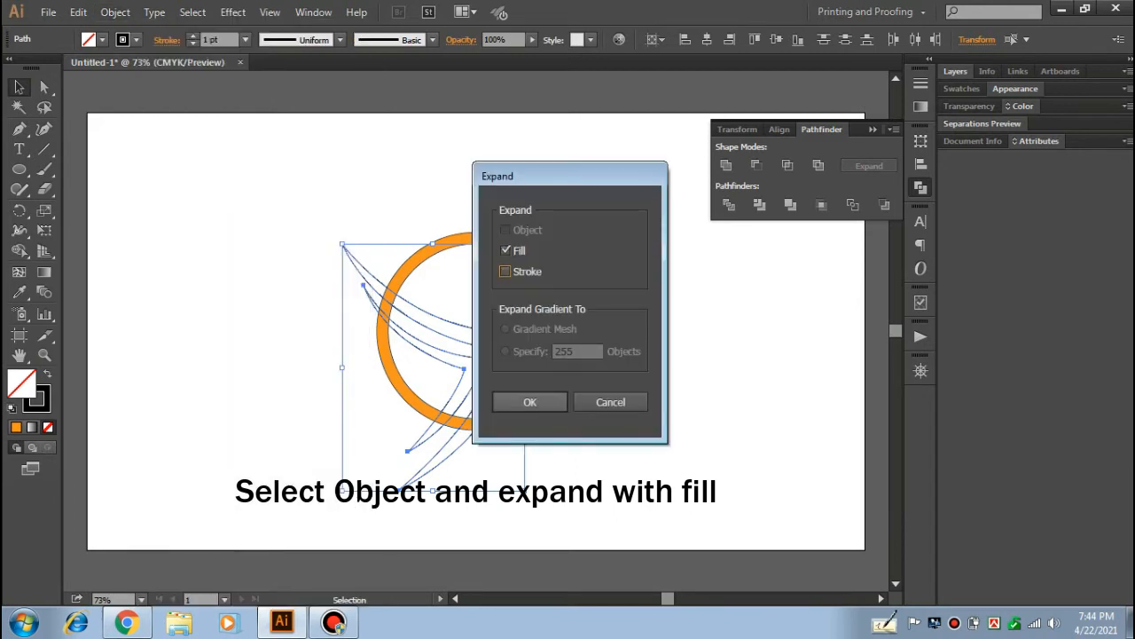
pyautogui.click(529, 402)
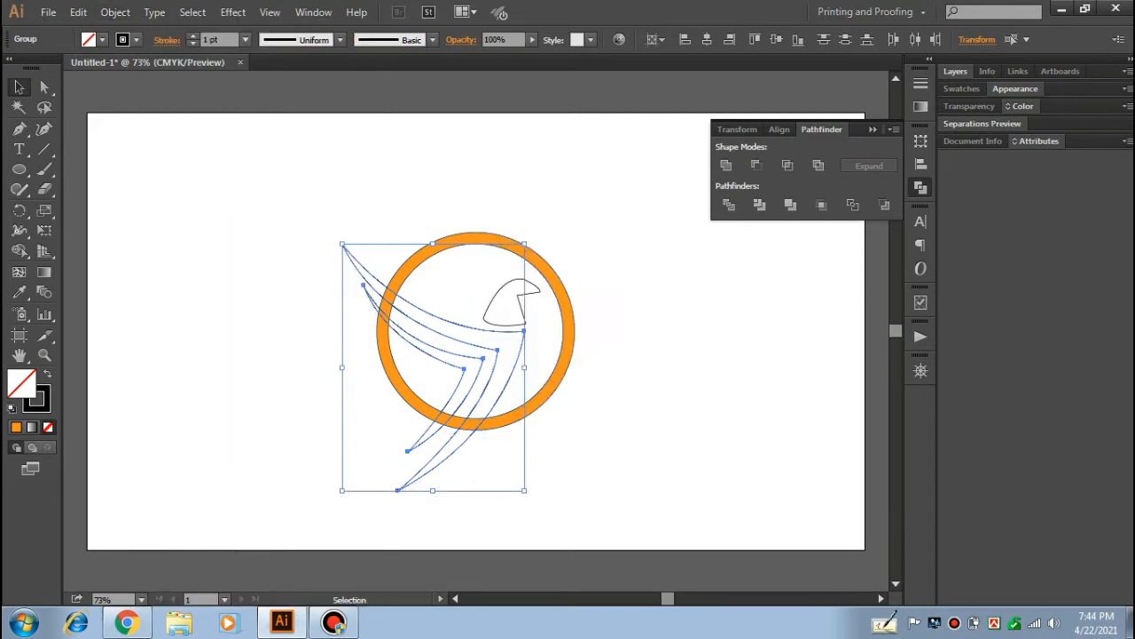
# - Create an offset path of 9 pt with miter joins around both wings, with the preview turned on
pyautogui.click(115, 13)
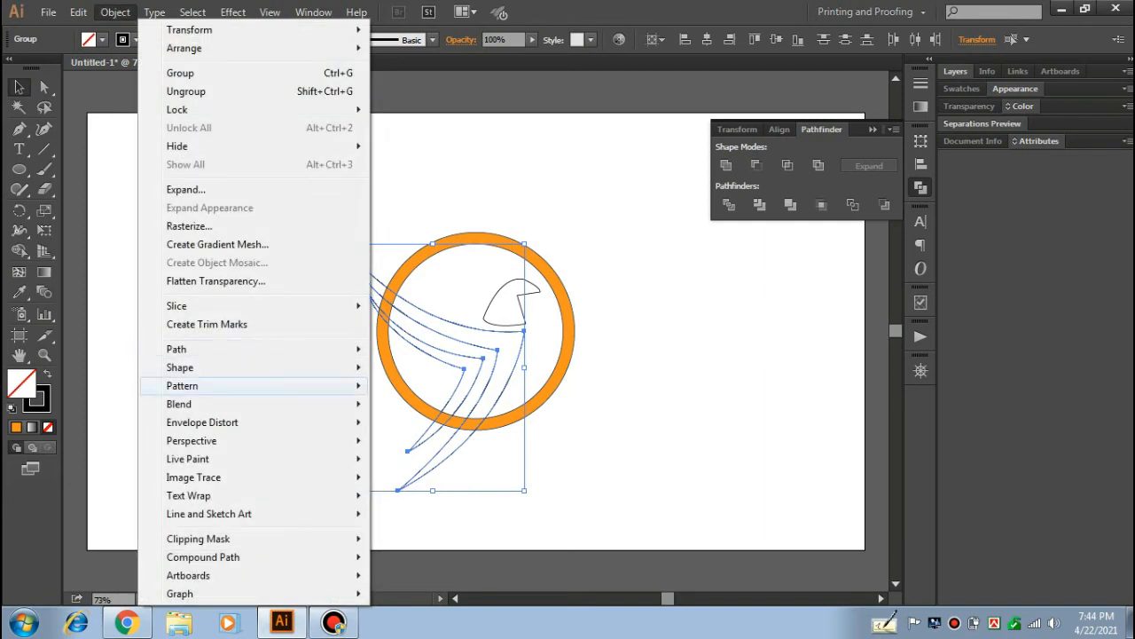
pyautogui.moveTo(221, 349)
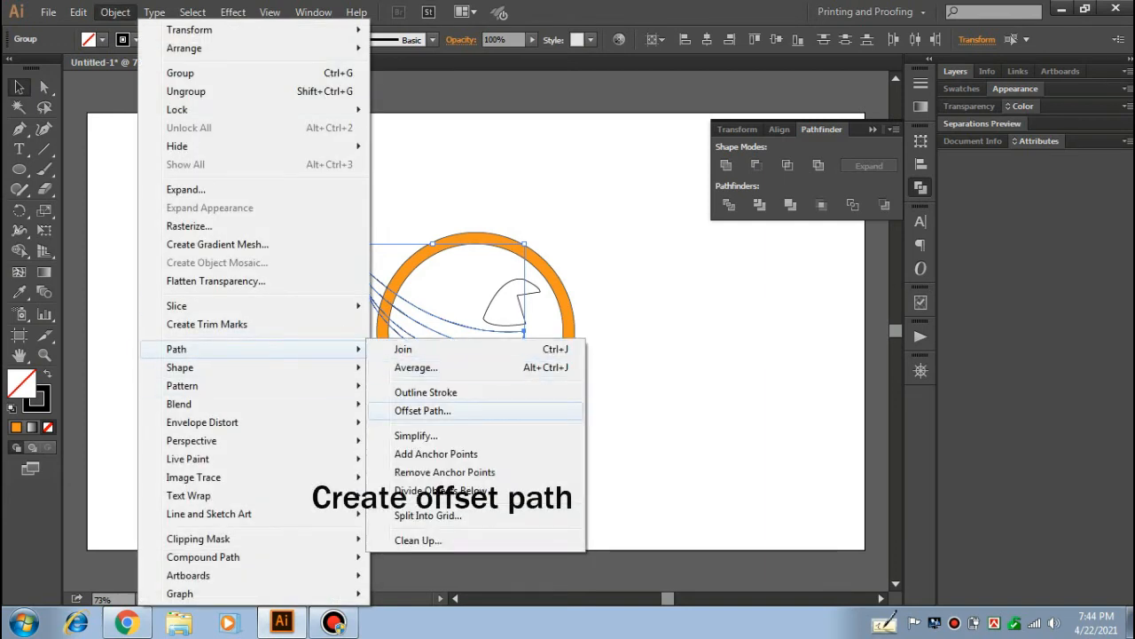
pyautogui.click(423, 410)
pyautogui.click(567, 462)
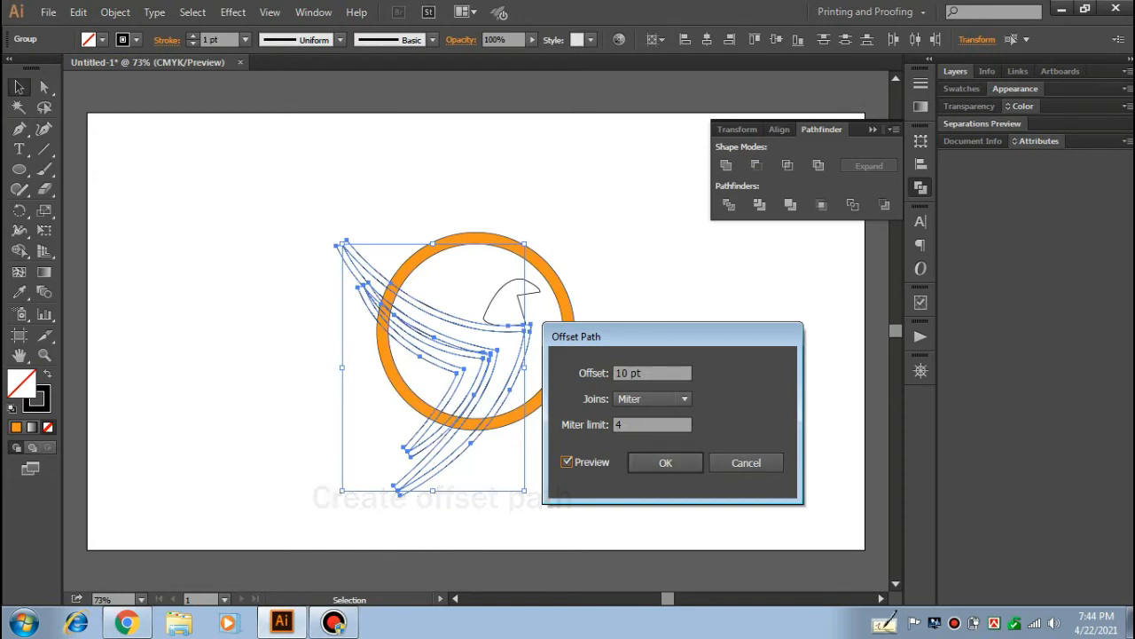
pyautogui.moveTo(643, 373); pyautogui.dragTo(631, 372)
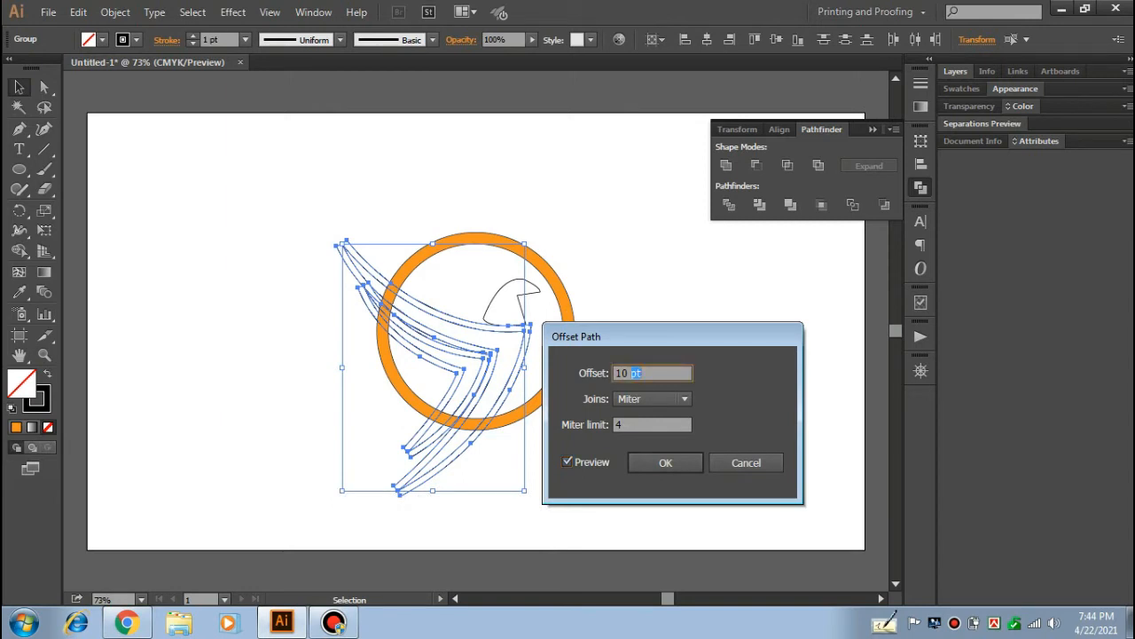
pyautogui.press('Down')
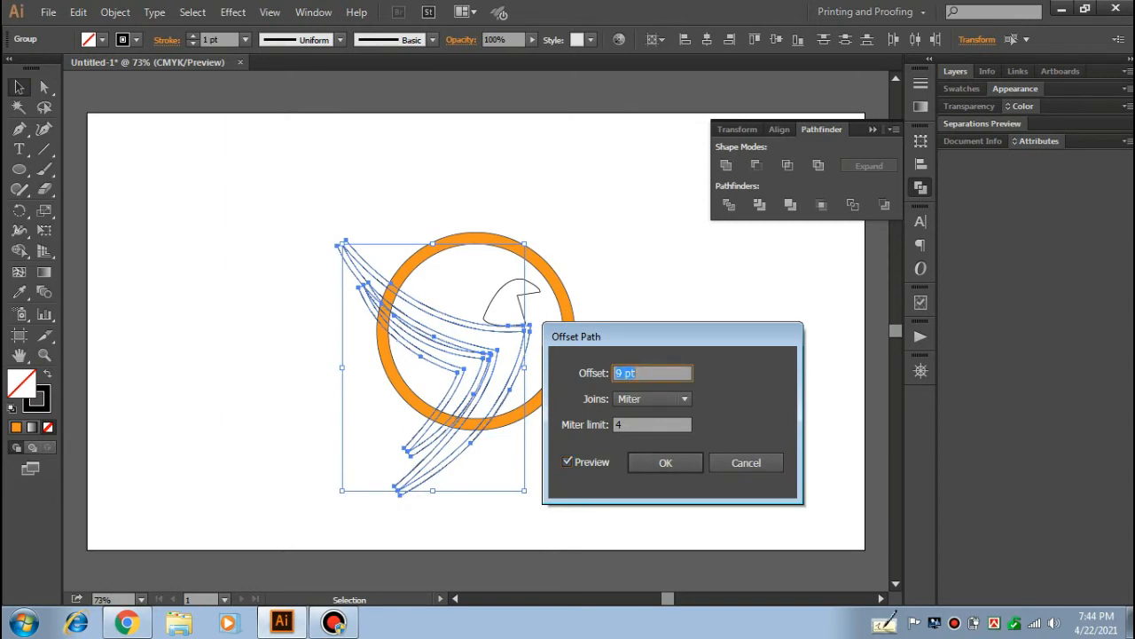
pyautogui.click(665, 462)
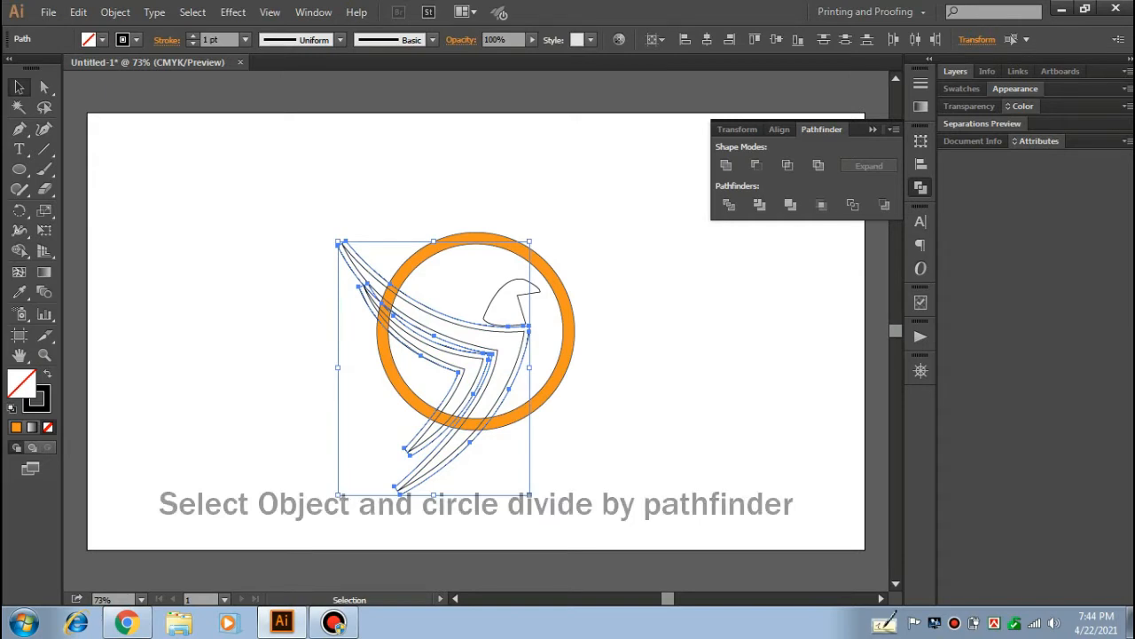
# - Split the offset wing outlines with Pathfinder Divide, and divide them together with the original wings and the orange ring
pyautogui.click(728, 204)
pyautogui.hotkey('ctrl', 'shift', 'a')
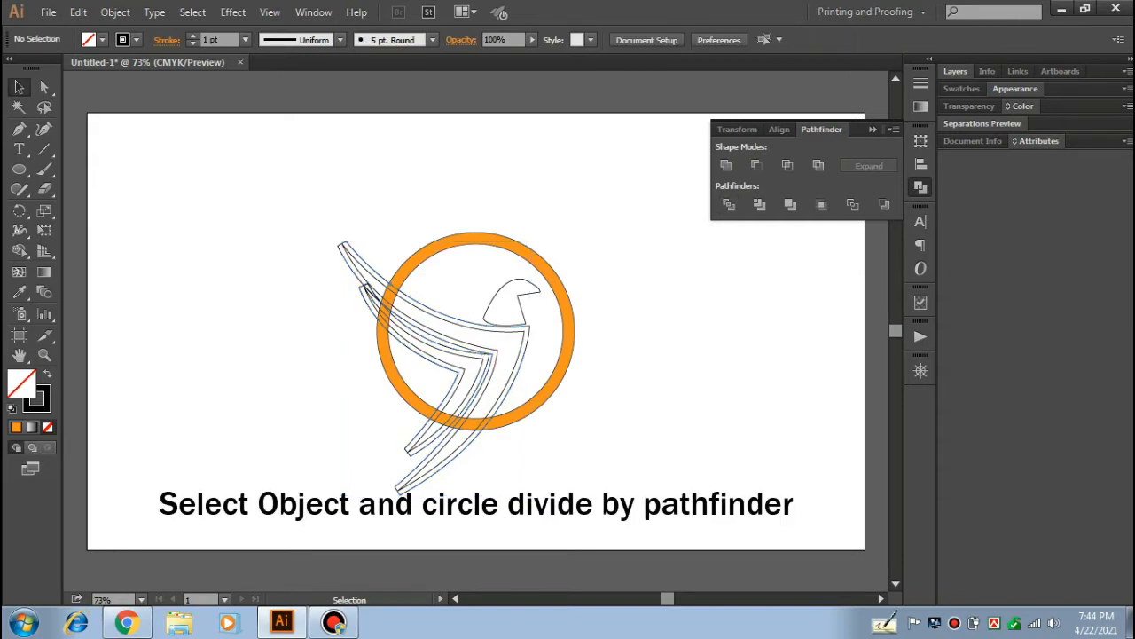
pyautogui.hotkey('ctrl', 'space')
pyautogui.moveTo(307, 192); pyautogui.dragTo(573, 468)
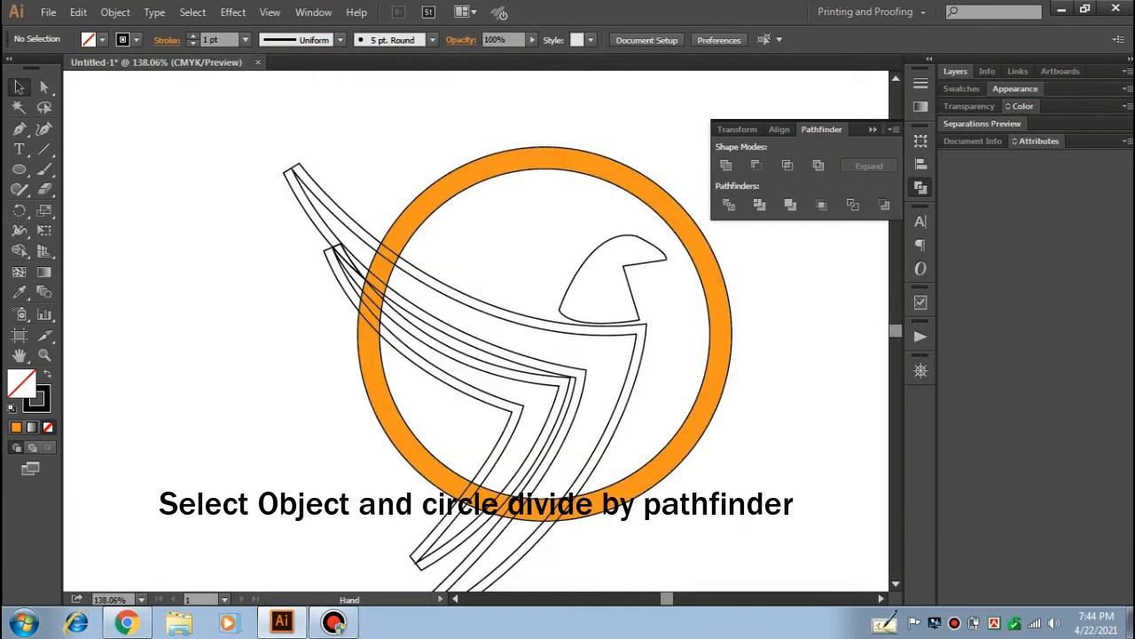
pyautogui.click(583, 380)
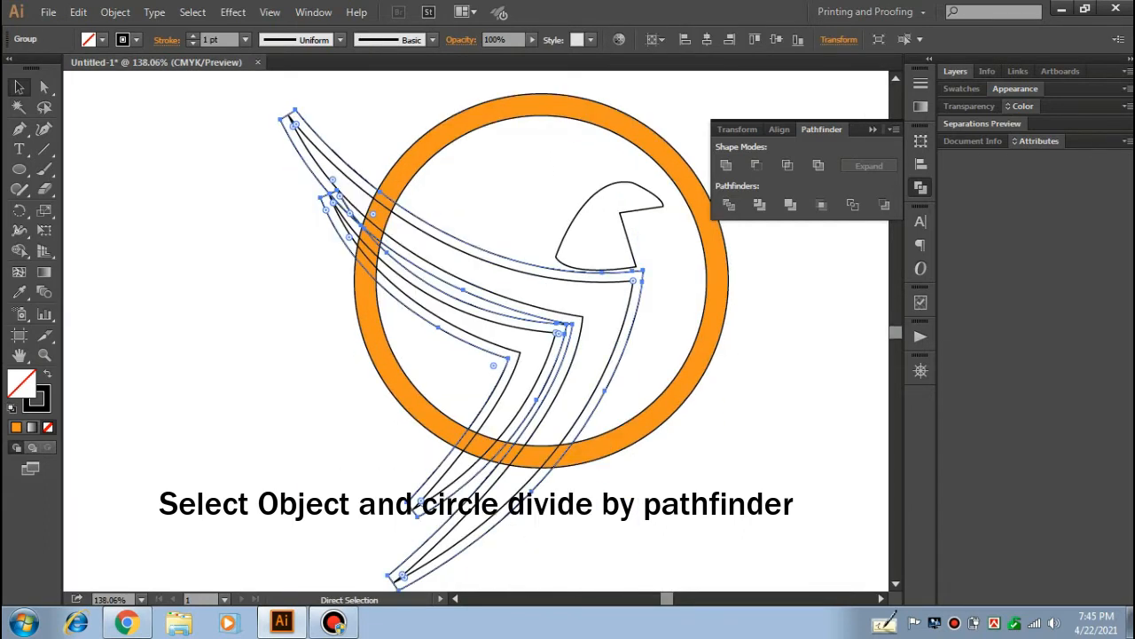
pyautogui.moveTo(726, 526); pyautogui.dragTo(404, 305)
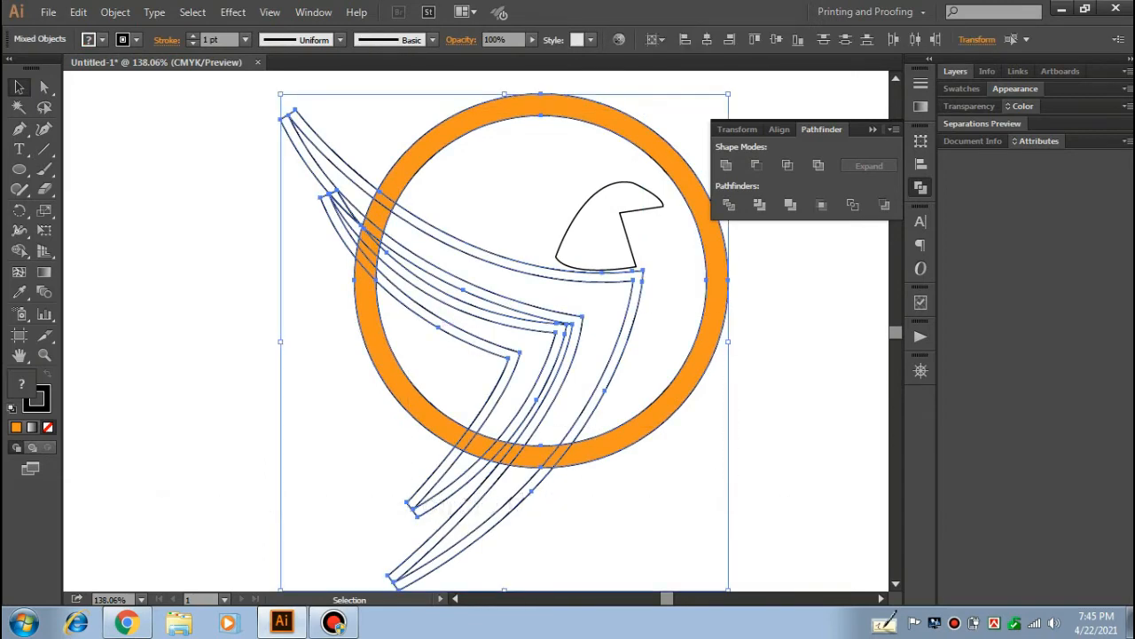
pyautogui.click(728, 204)
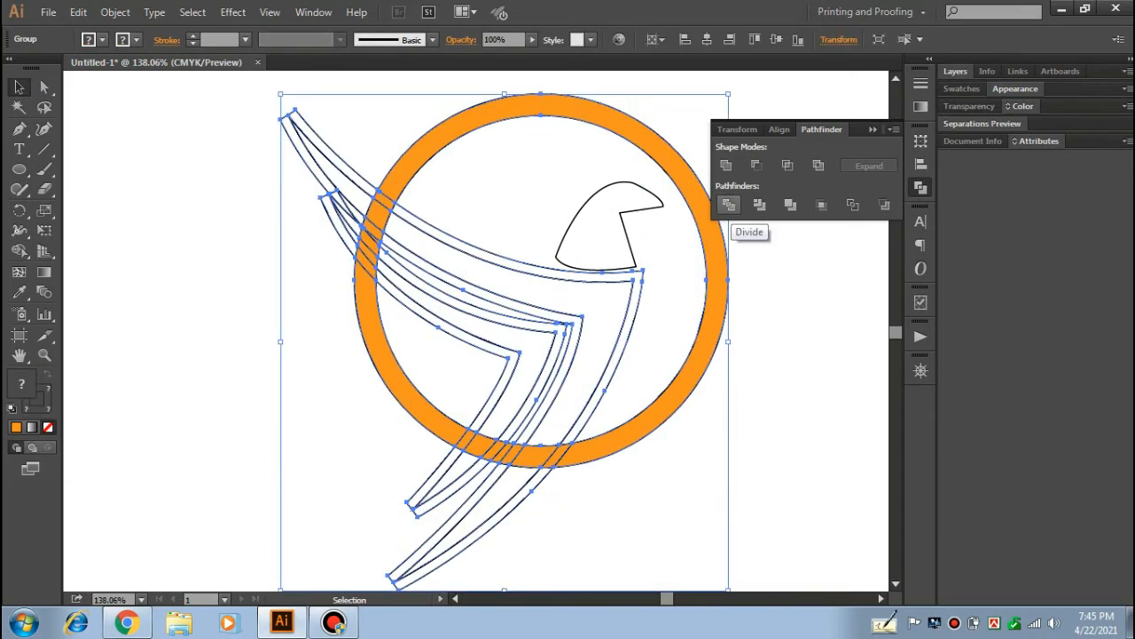
pyautogui.hotkey('ctrl', 'shift', 'a')
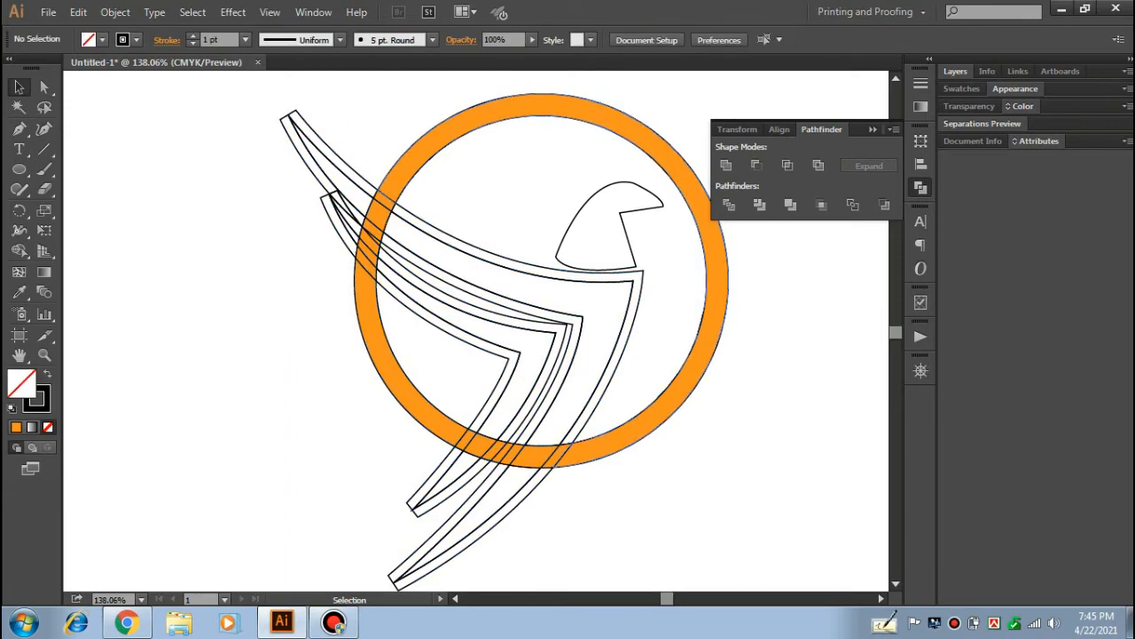
# - Ungroup the divided wings and ring so their pieces are separate
pyautogui.click(596, 410)
pyautogui.rightClick(591, 414)
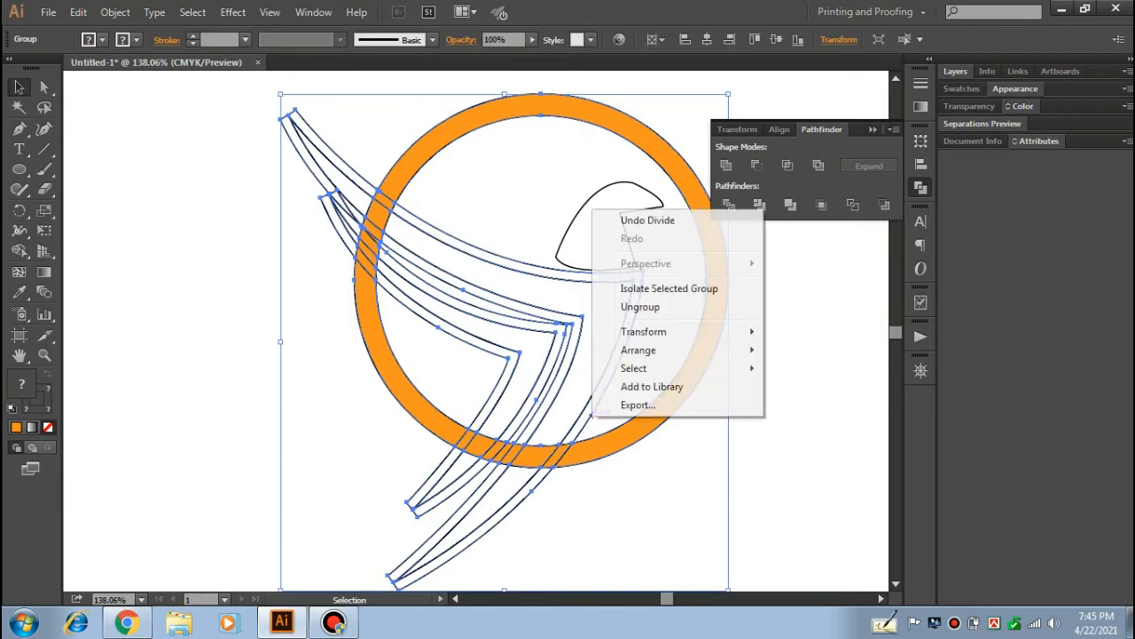
pyautogui.click(641, 306)
pyautogui.hotkey('ctrl', 'shift', 'a')
# - Delete the offset pieces along the large wing's outer edge, including where they cross the lower part of the ring
pyautogui.click(612, 374)
pyautogui.press('Delete')
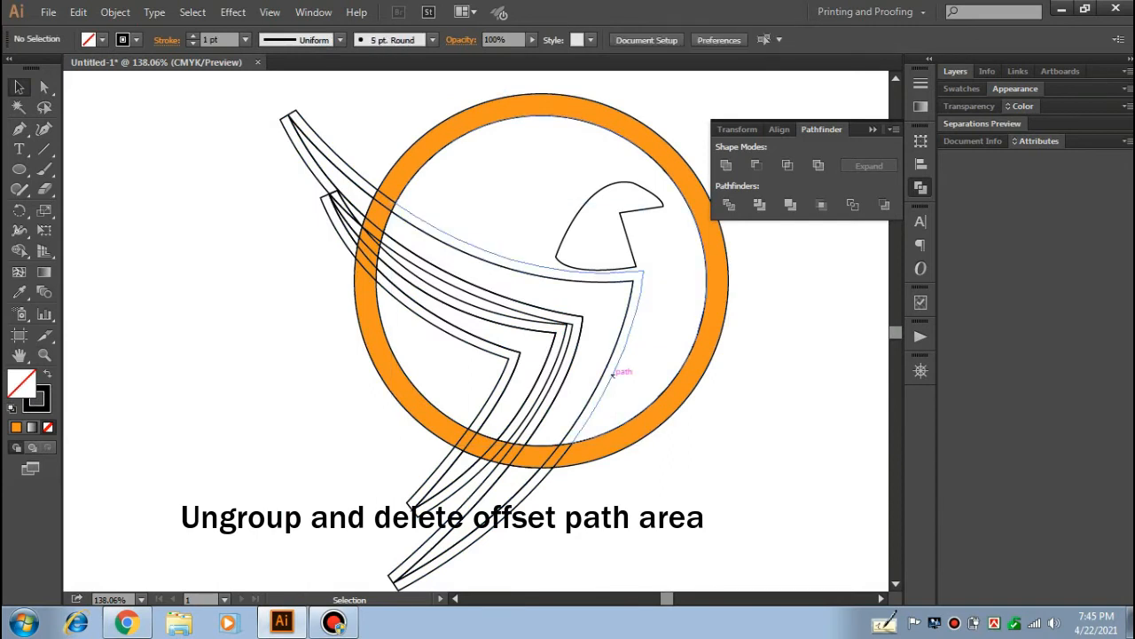
pyautogui.click(564, 455)
pyautogui.press('Delete')
pyautogui.click(550, 469)
pyautogui.press('Delete')
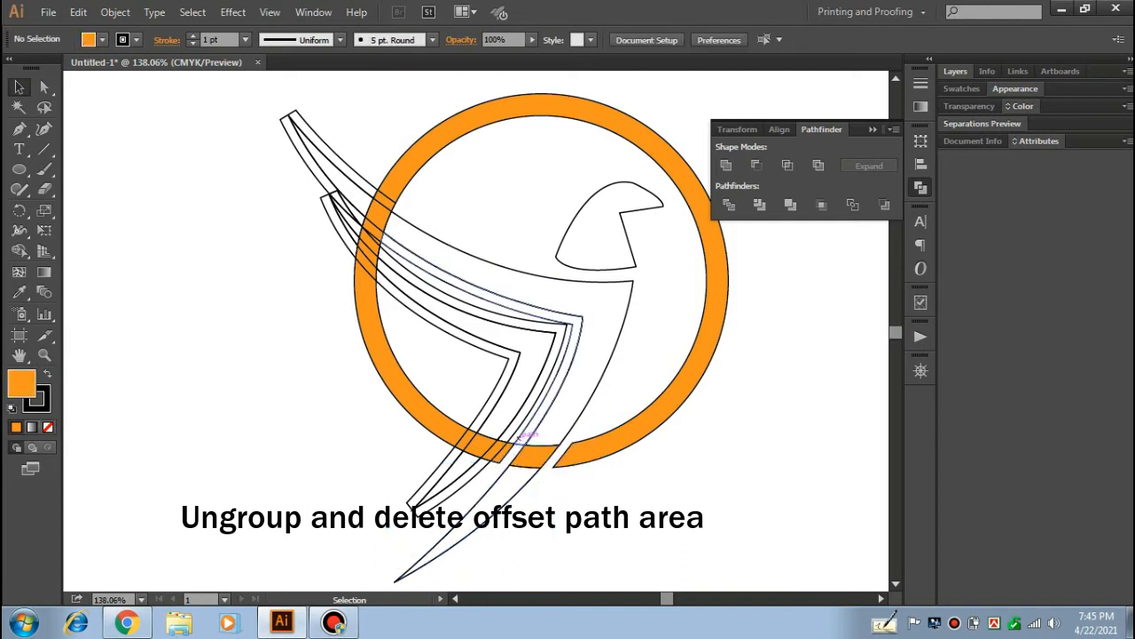
# - Delete the offset pieces in the gap between the two wings, including the ring fragment at the gap's lower end
pyautogui.click(525, 435)
pyautogui.press('Delete')
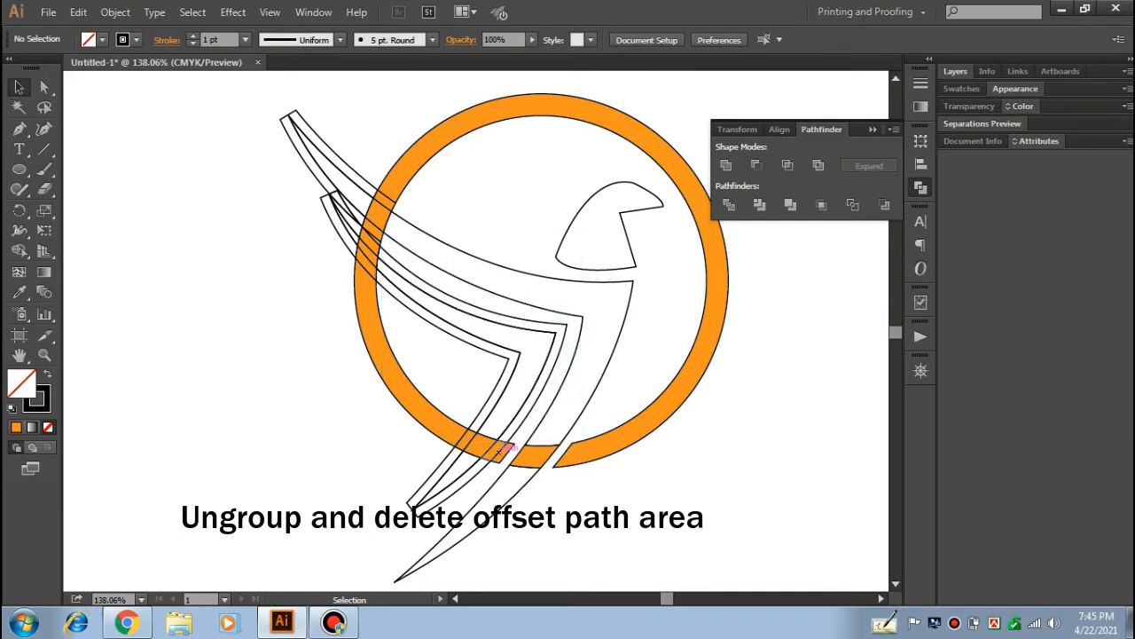
pyautogui.click(499, 451)
pyautogui.press('Delete')
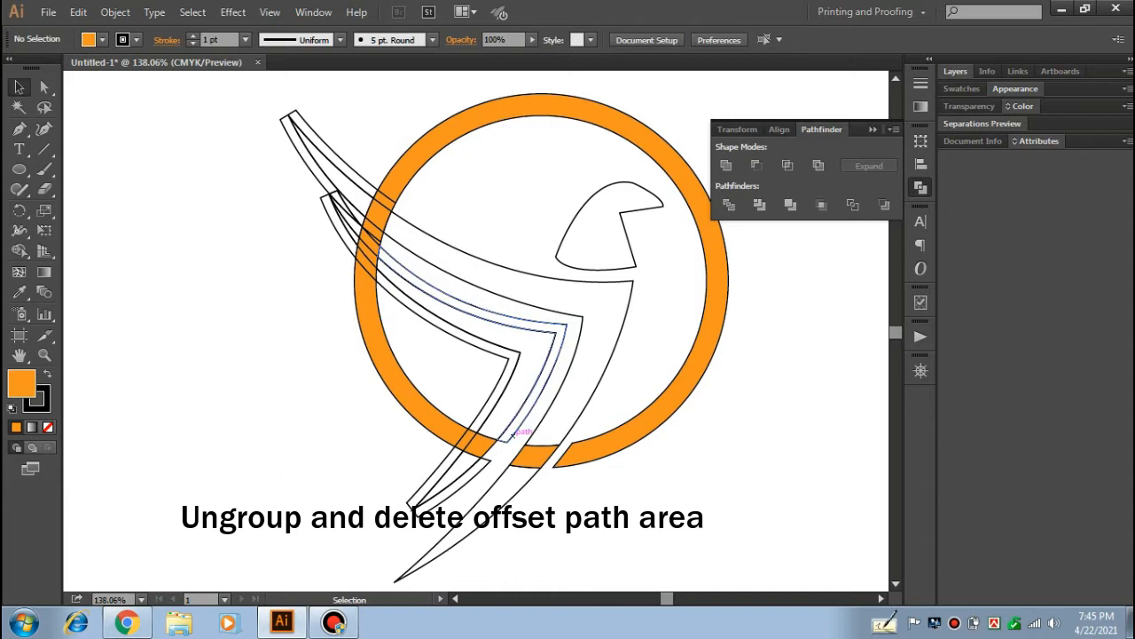
pyautogui.click(512, 435)
pyautogui.press('Delete')
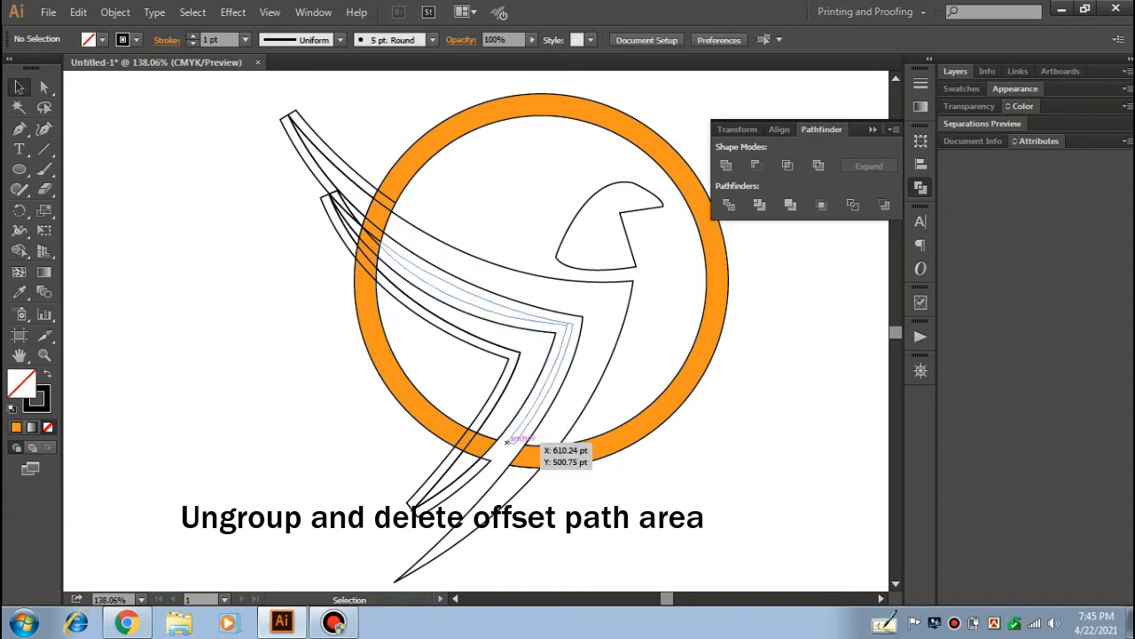
pyautogui.click(506, 442)
pyautogui.press('Delete')
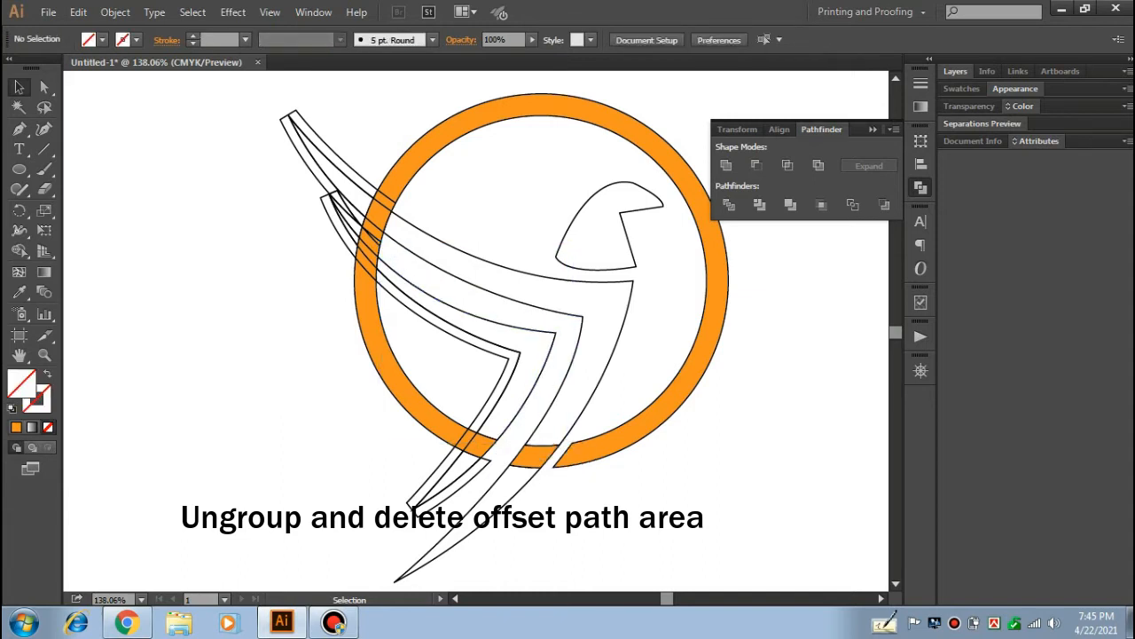
# - Delete the small offset fragments where the gap between the wings crosses the ring's upper-left side
pyautogui.click(378, 240)
pyautogui.press('Delete')
pyautogui.click(376, 241)
pyautogui.press('Delete')
pyautogui.click(377, 238)
pyautogui.press('Delete')
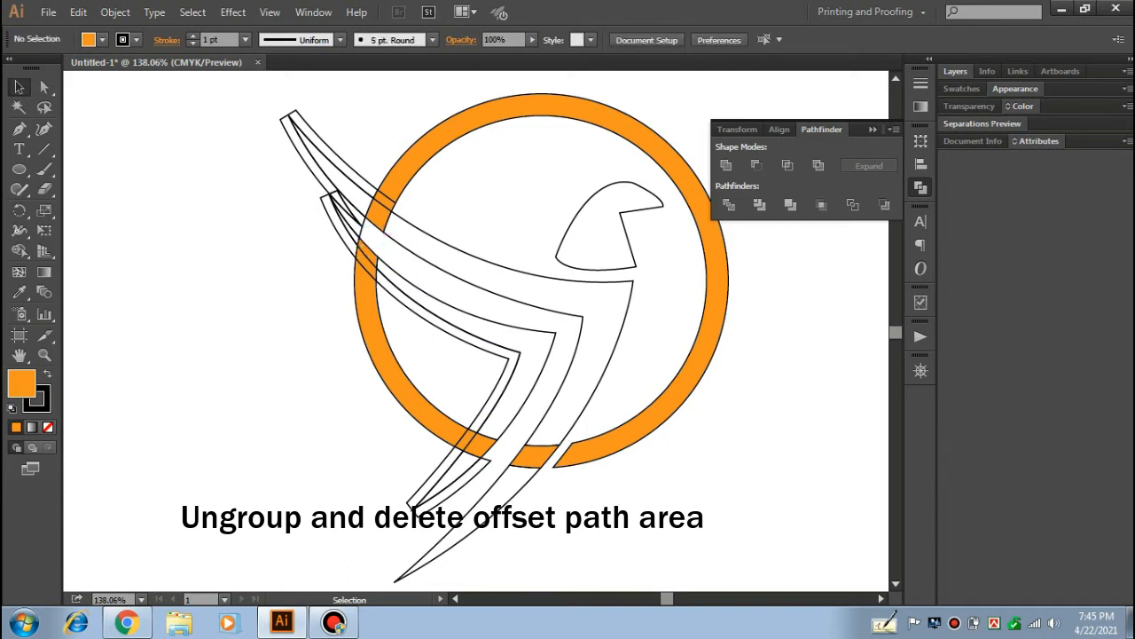
# - Delete the remaining offset pieces around the upper tips of both wings, including those crossing the ring's upper-left side
pyautogui.click(353, 221)
pyautogui.press('Delete')
pyautogui.click(344, 203)
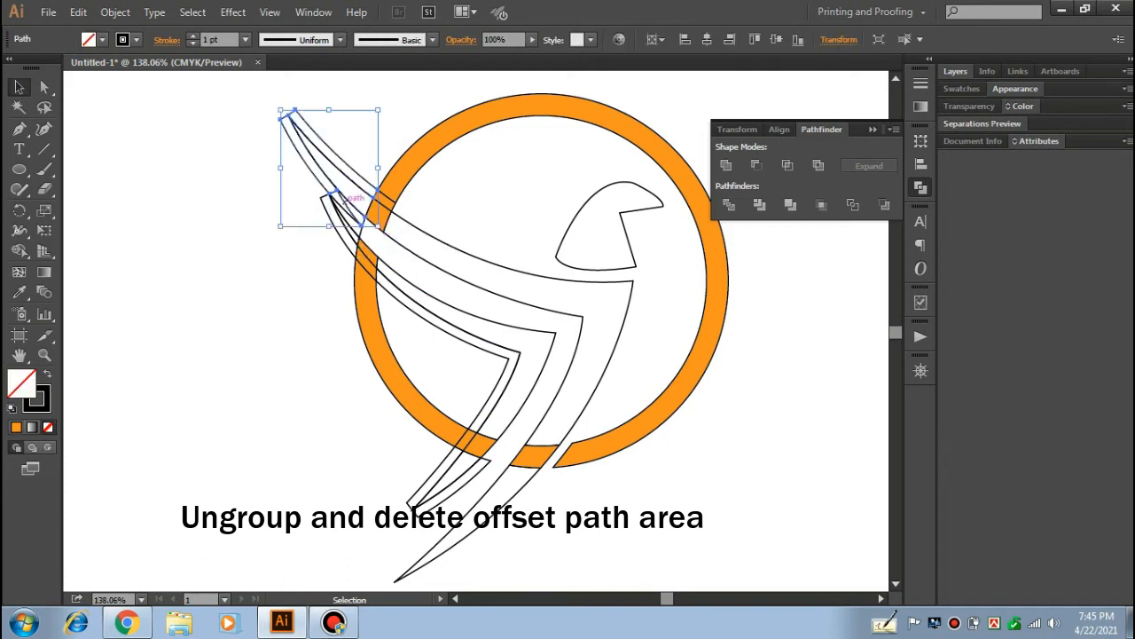
pyautogui.press('Delete')
pyautogui.click(385, 201)
pyautogui.press('Delete')
pyautogui.click(362, 227)
pyautogui.press('Delete')
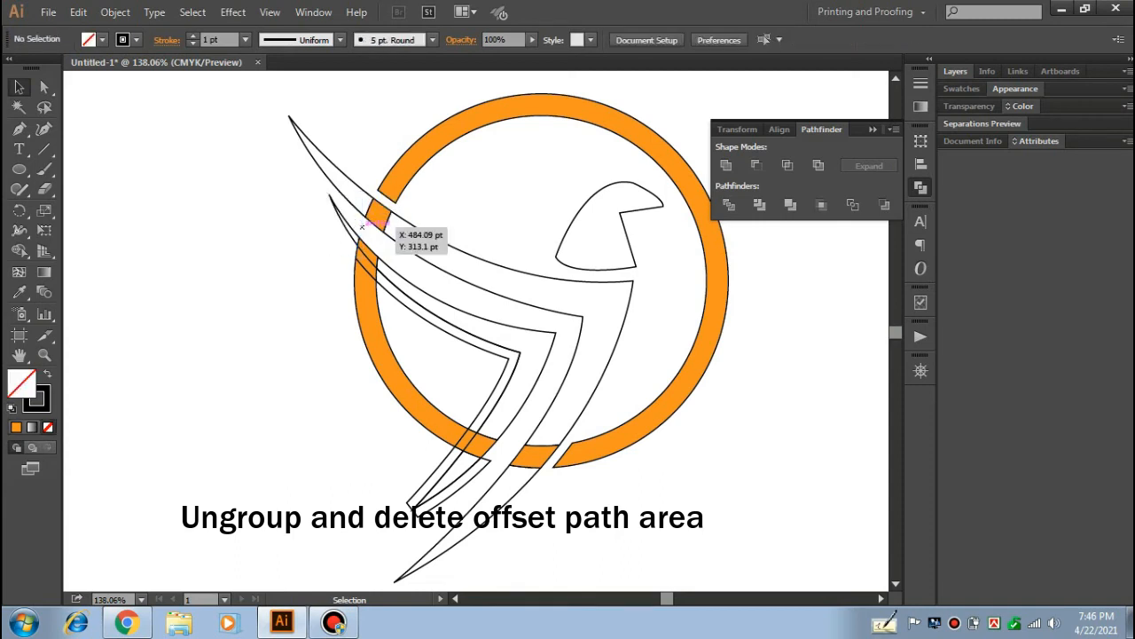
# - Delete the offset pieces along the small wing's inner edge and around its lower tip, including the ring fragments they cross
pyautogui.click(364, 256)
pyautogui.press('Delete')
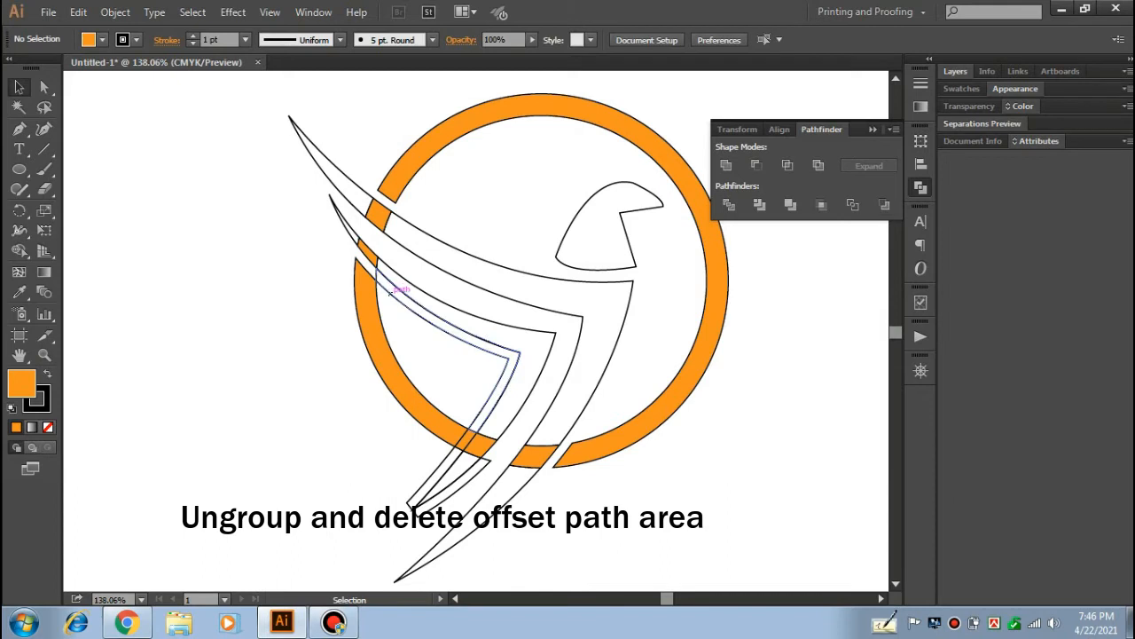
pyautogui.click(391, 292)
pyautogui.press('Delete')
pyautogui.click(404, 304)
pyautogui.press('Delete')
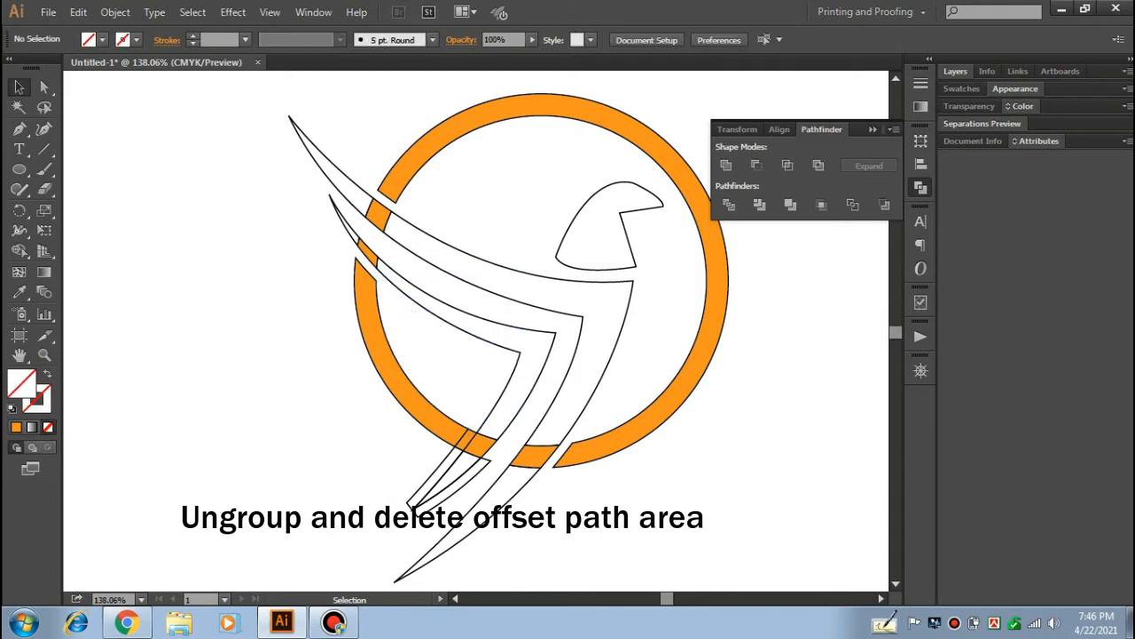
pyautogui.click(412, 505)
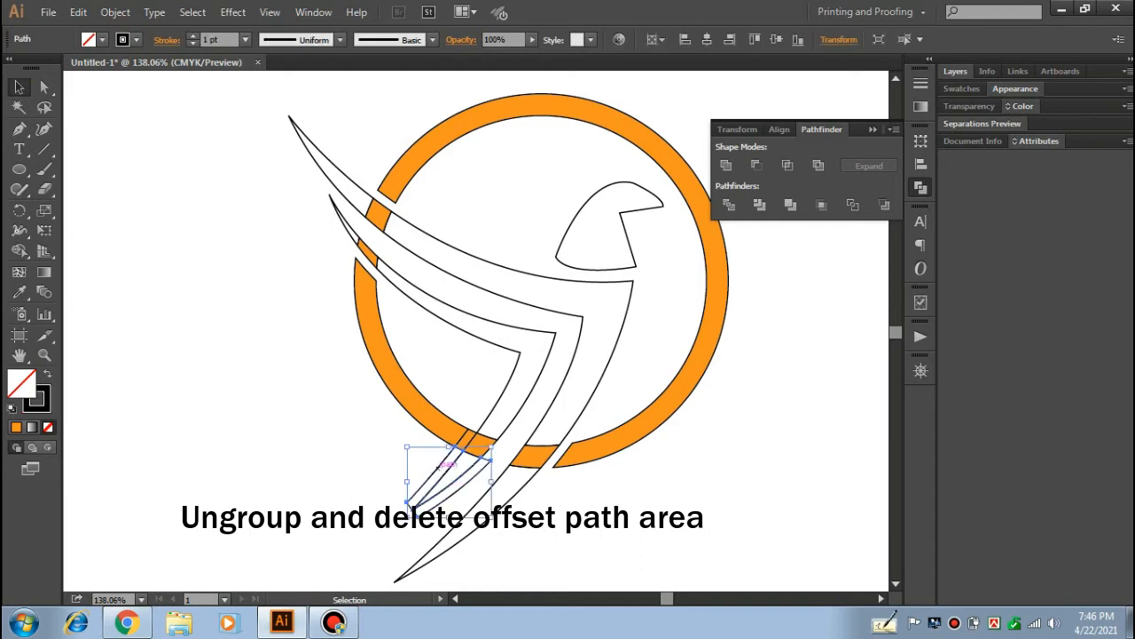
pyautogui.press('Delete')
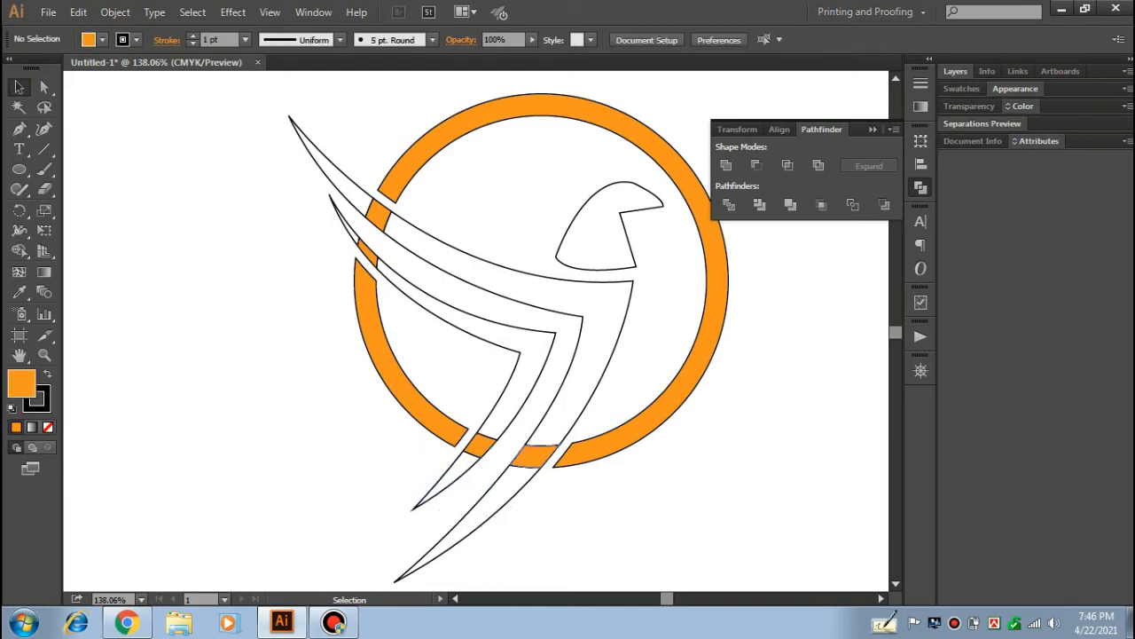
pyautogui.moveTo(699, 511); pyautogui.dragTo(327, 150)
pyautogui.hotkey('ctrl', 'shift', 'a')
pyautogui.click(527, 264)
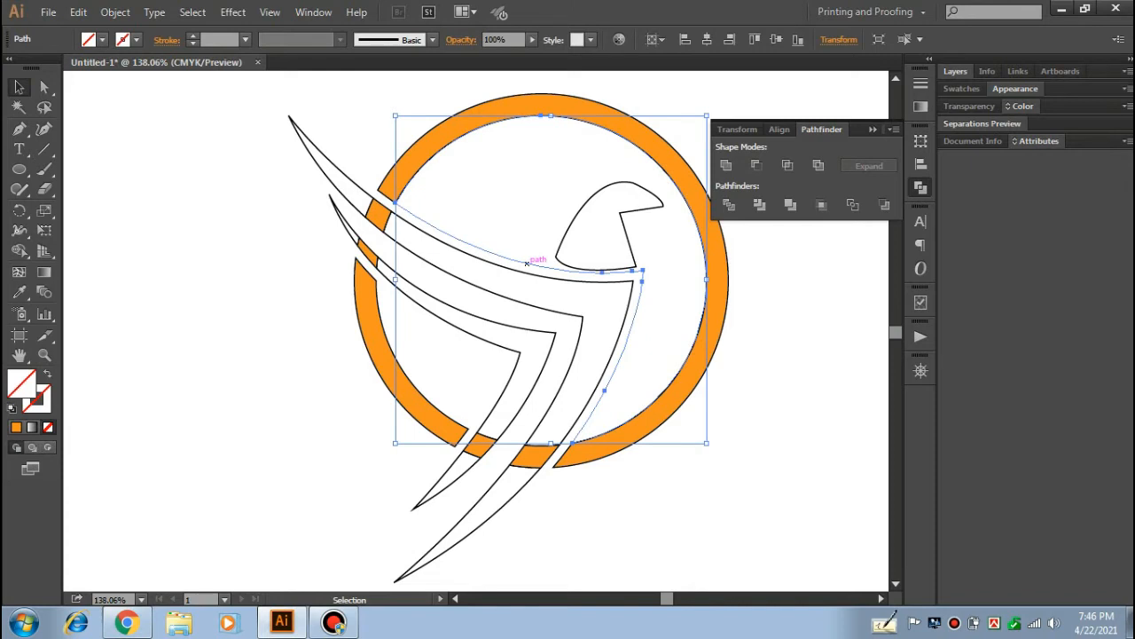
pyautogui.hotkey('ctrl', 'shift', 'a')
# - Select the wings and ring pieces and merge the ring fragments into both wings with the Shape Builder tool
pyautogui.moveTo(717, 456); pyautogui.dragTo(230, 188)
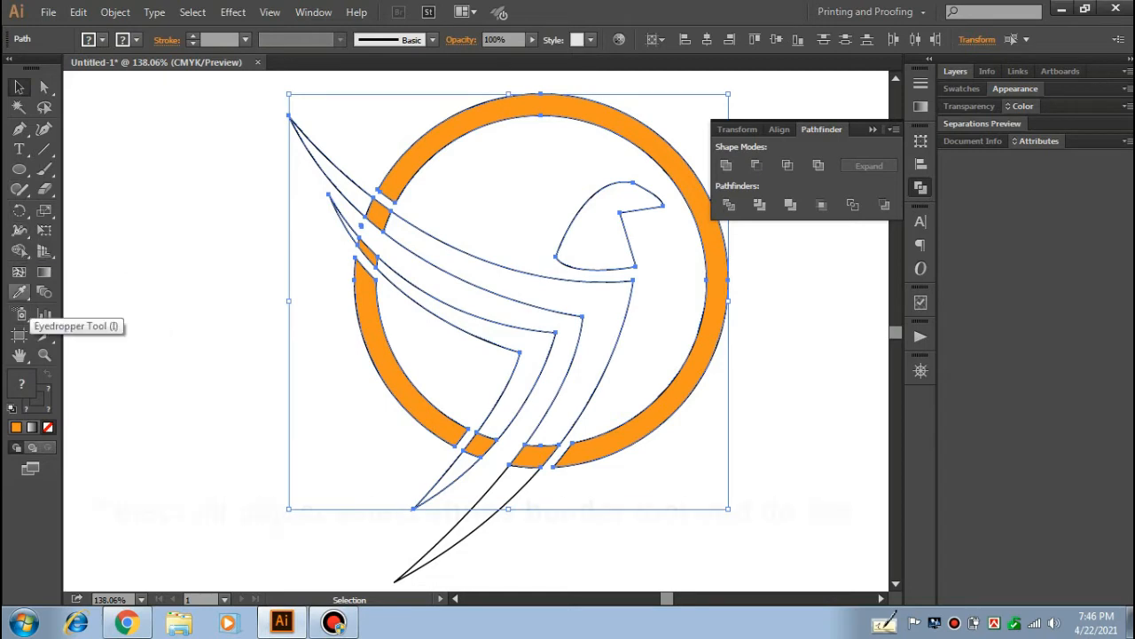
pyautogui.click(19, 250)
pyautogui.moveTo(403, 238); pyautogui.dragTo(359, 200)
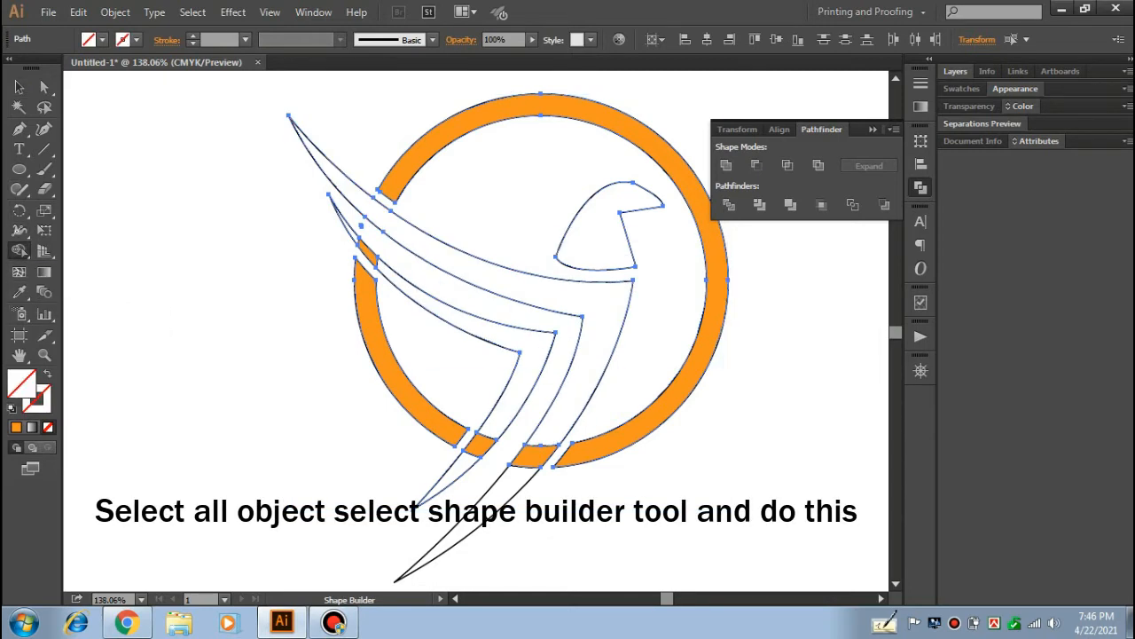
pyautogui.moveTo(552, 428); pyautogui.dragTo(530, 461)
pyautogui.moveTo(504, 410); pyautogui.dragTo(448, 479)
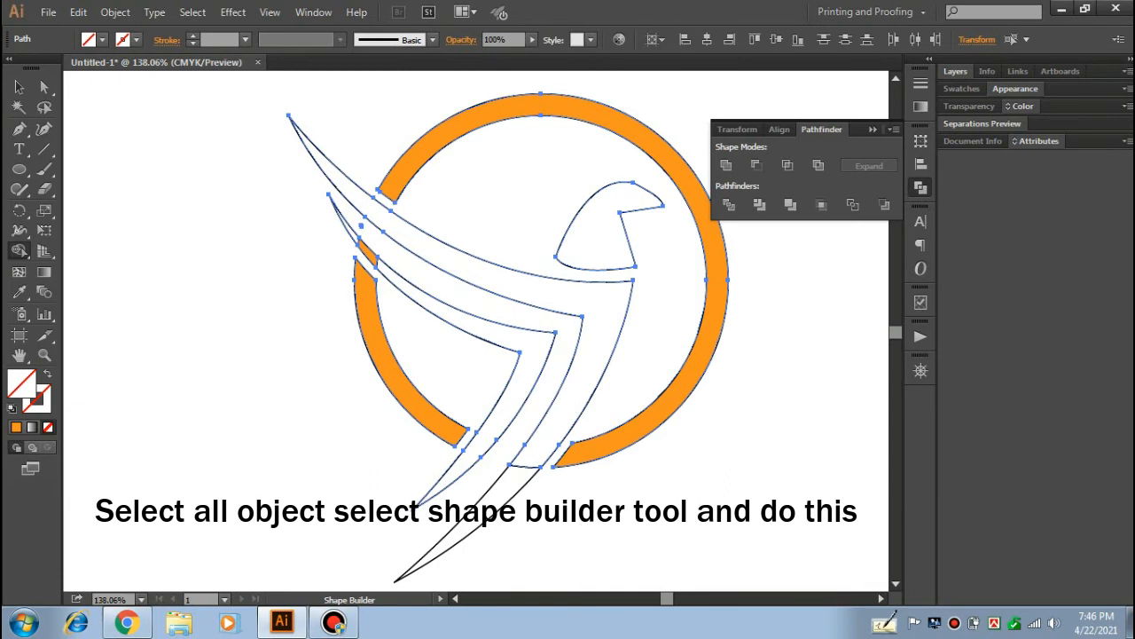
pyautogui.moveTo(396, 280); pyautogui.dragTo(342, 213)
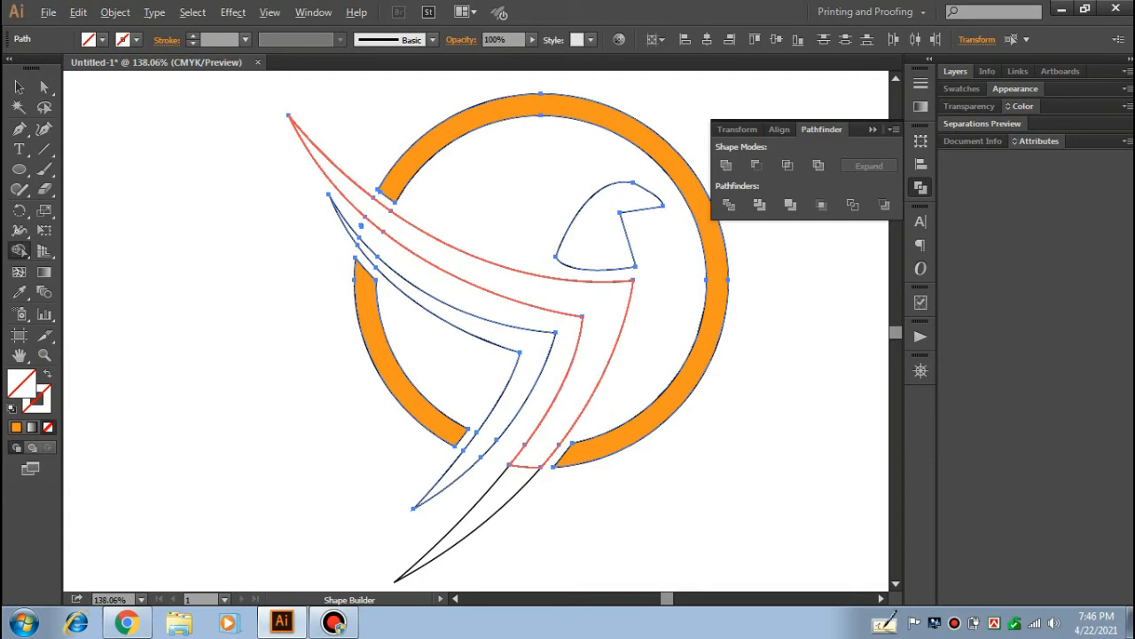
# - Try to remove the leftover ring line across the large wing's lower part with the Shape Builder, and undo it
pyautogui.keyDown('alt'); pyautogui.click(523, 466); pyautogui.keyUp('alt')
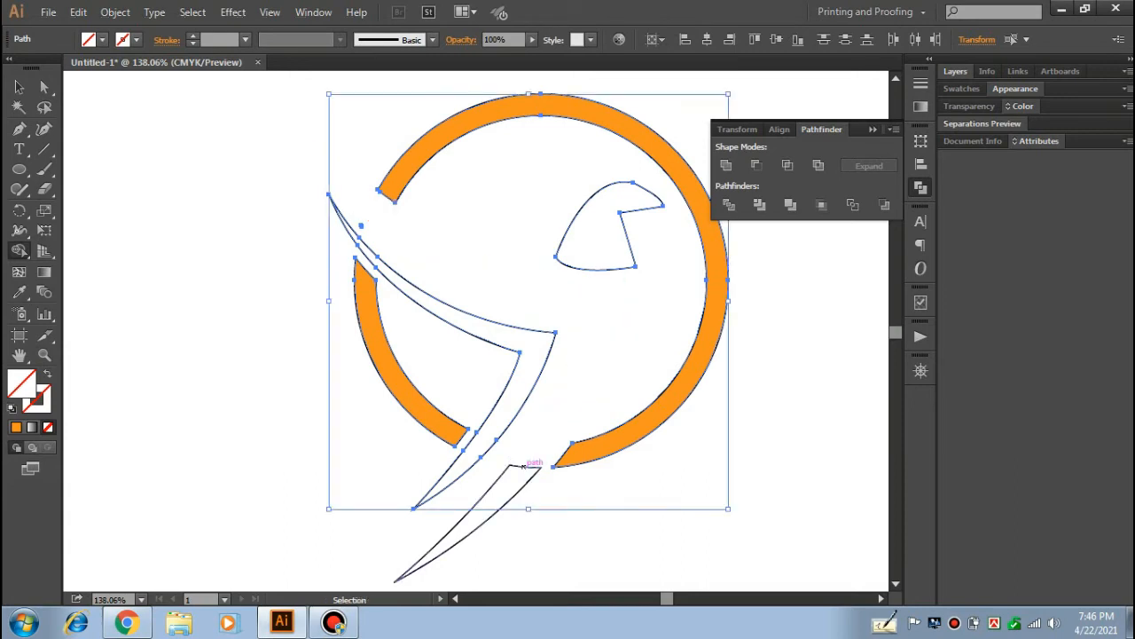
pyautogui.hotkey('ctrl', 'z')
pyautogui.click(18, 87)
pyautogui.hotkey('ctrl', 'shift', 'a')
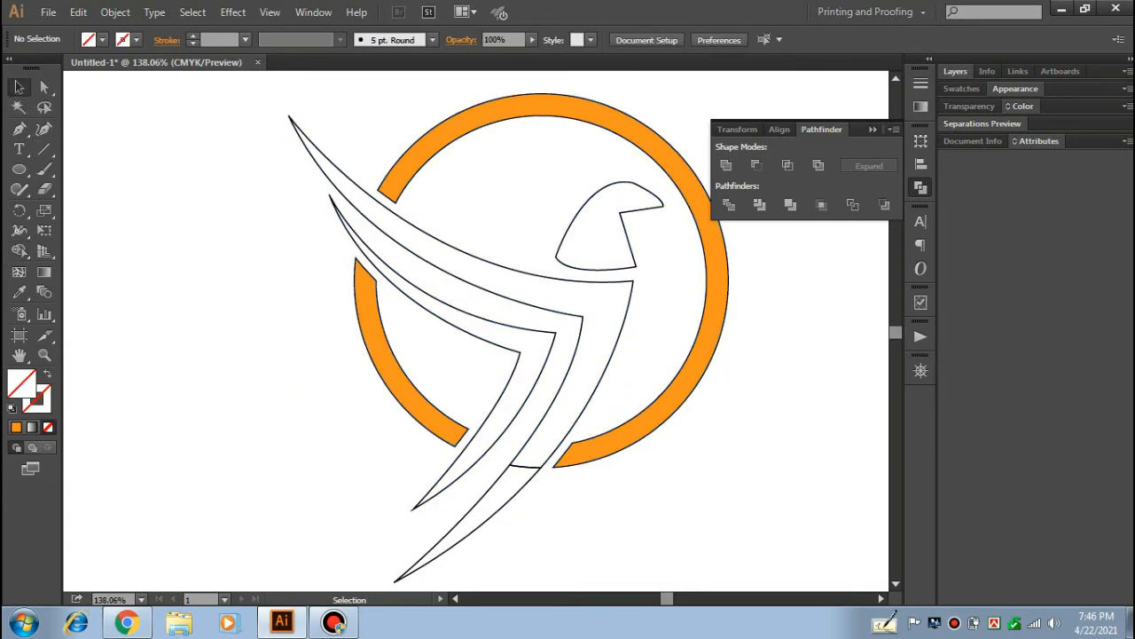
# - Merge the large wing with its separate lower tip using the Shape Builder tool, and clear the selection
pyautogui.click(522, 465)
pyautogui.moveTo(505, 461); pyautogui.dragTo(542, 520)
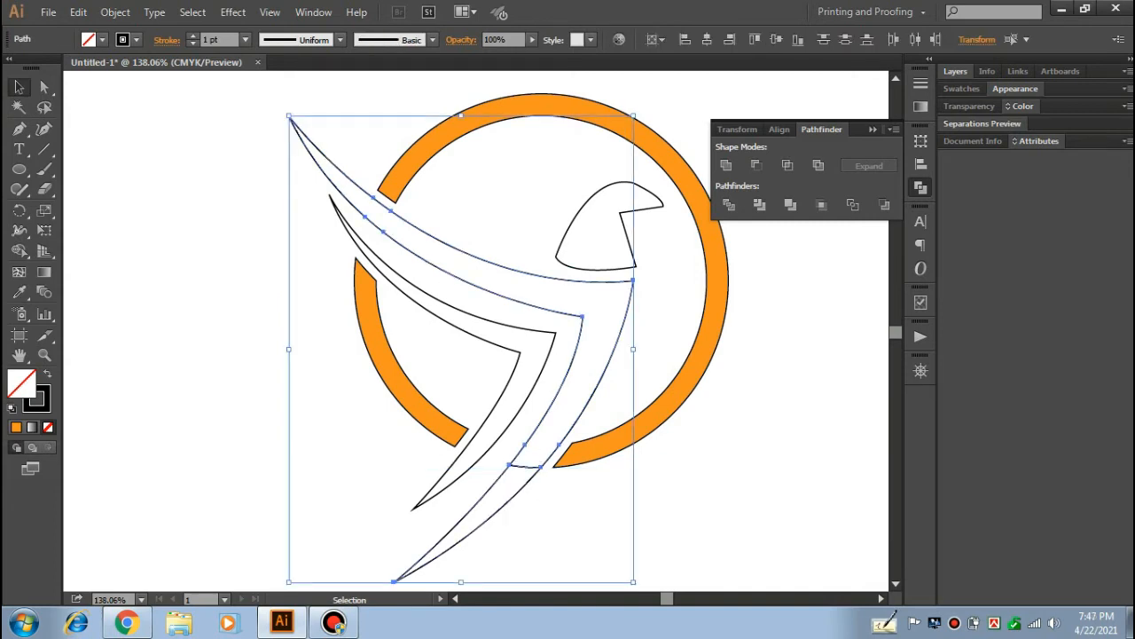
pyautogui.click(19, 250)
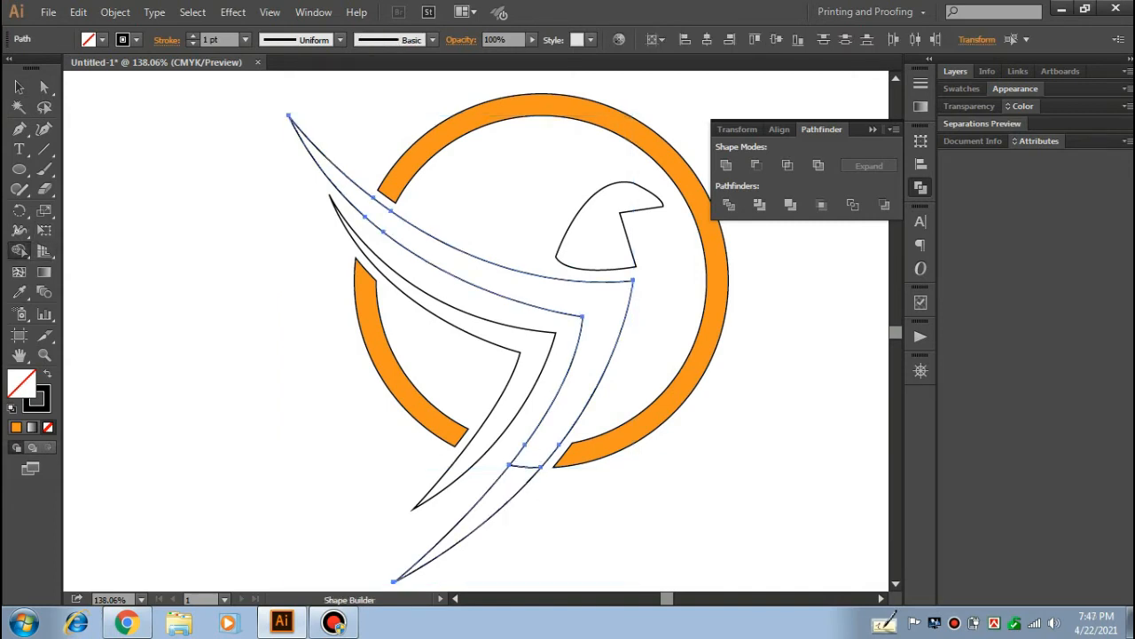
pyautogui.moveTo(537, 446); pyautogui.dragTo(514, 474)
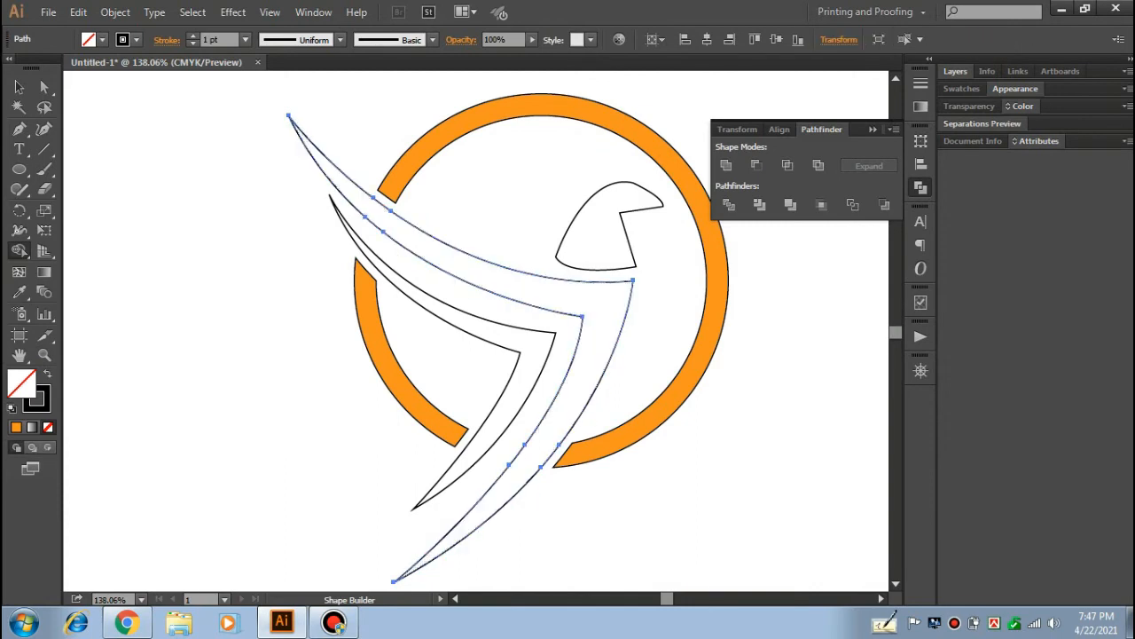
pyautogui.press('v')
pyautogui.hotkey('ctrl', 'shift', 'a')
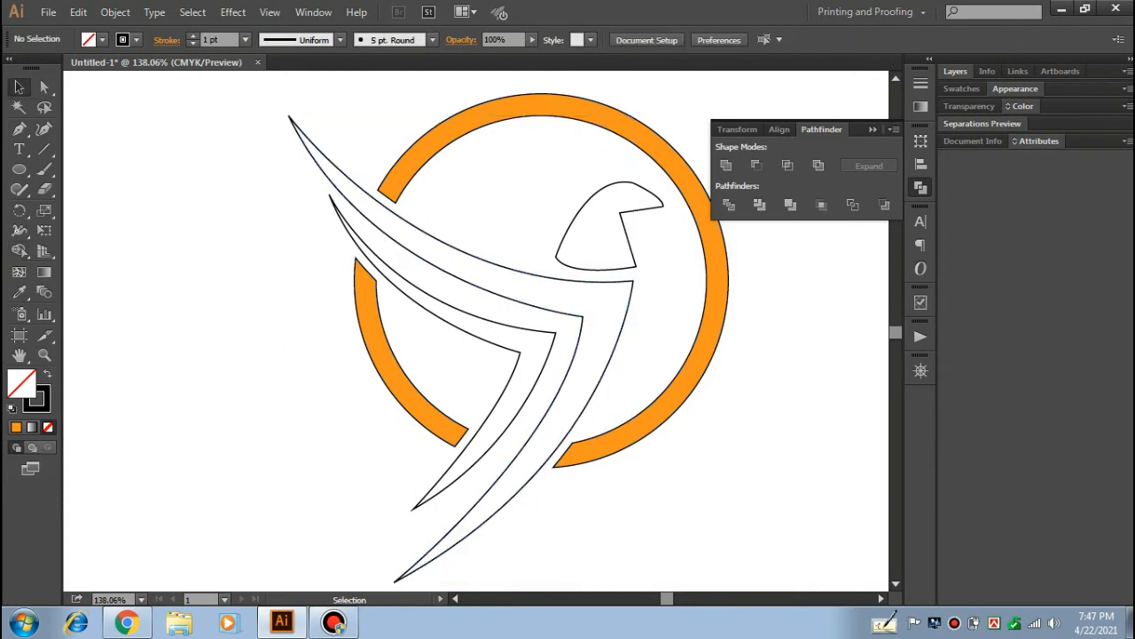
# - Create a circle 2 pt wide and 2 pt high and place it in the upper part of the bird's head as the eye
pyautogui.press('l')
pyautogui.click(626, 288)
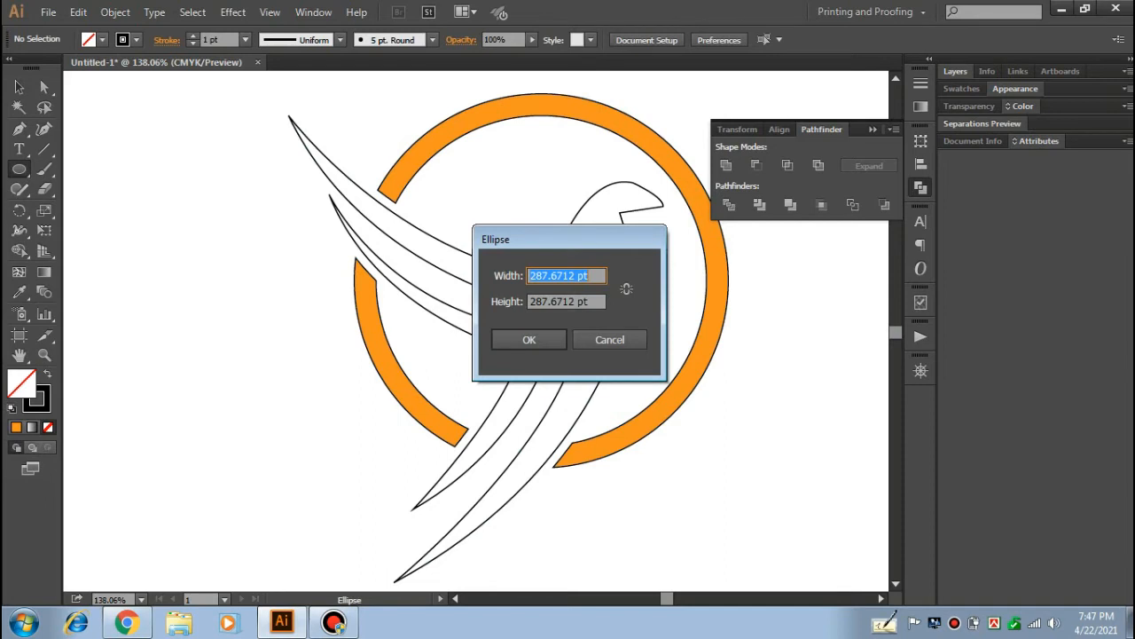
pyautogui.write('2')
pyautogui.press('Tab')
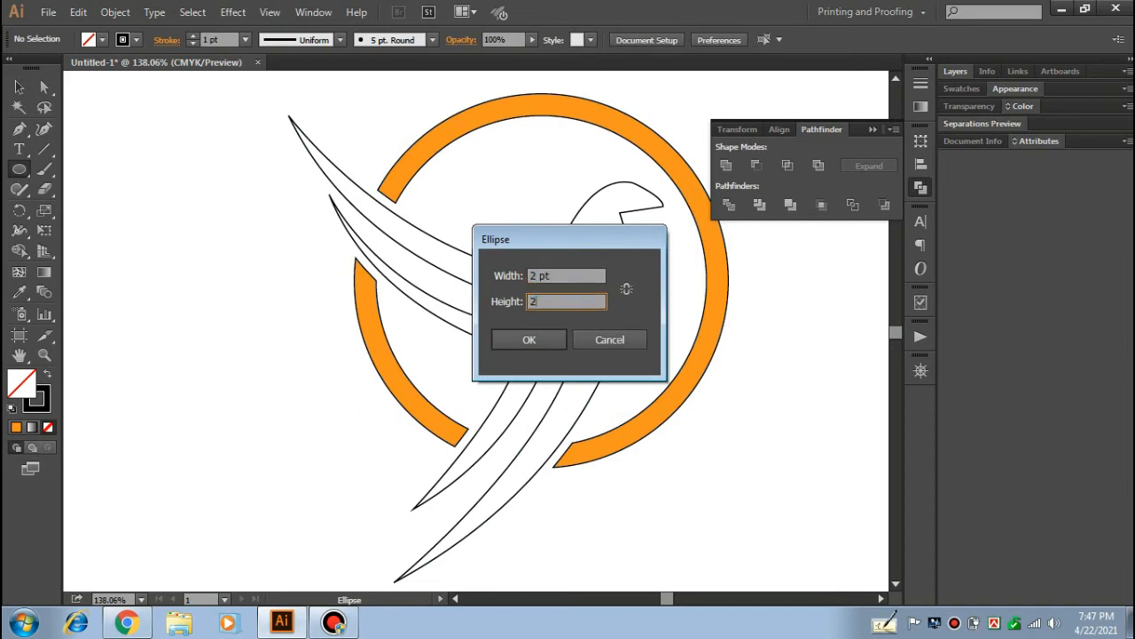
pyautogui.press('Return')
pyautogui.press('v')
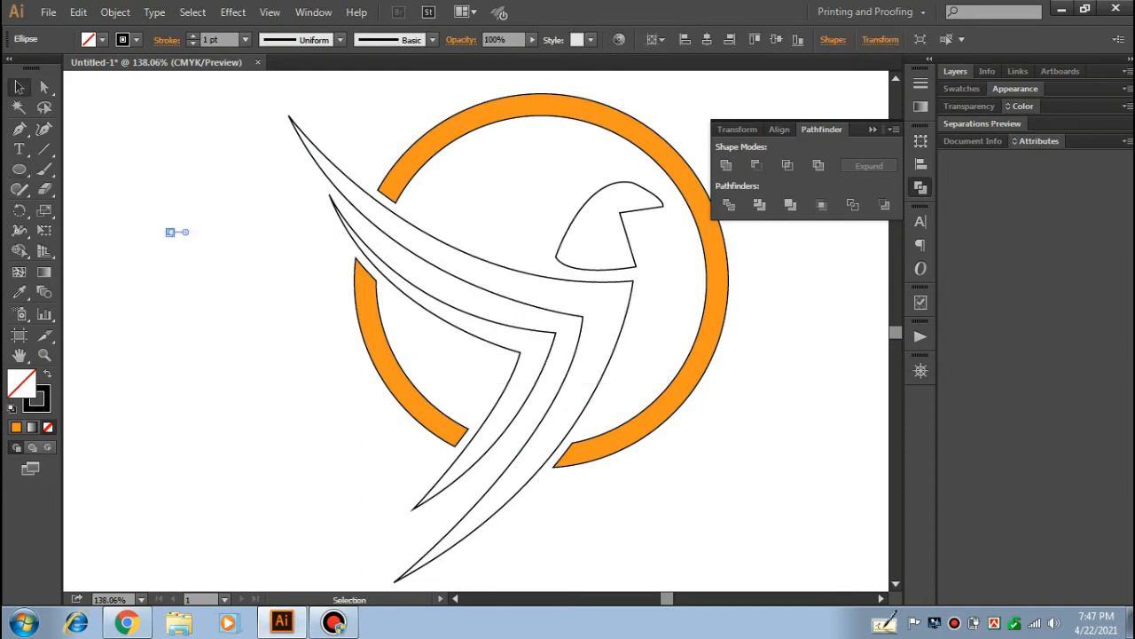
pyautogui.click(334, 231)
pyautogui.moveTo(169, 232); pyautogui.dragTo(622, 194)
pyautogui.click(632, 194)
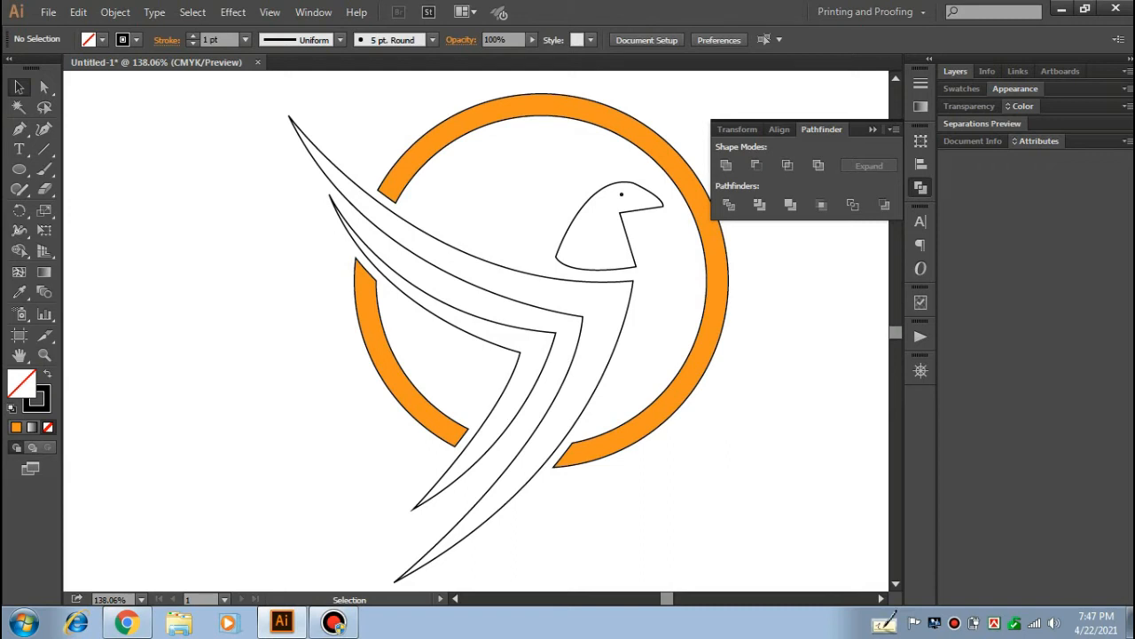
# - Fill the large ring arc and the small left ring arc with the white-to-black linear gradient
pyautogui.moveTo(714, 489); pyautogui.dragTo(468, 327)
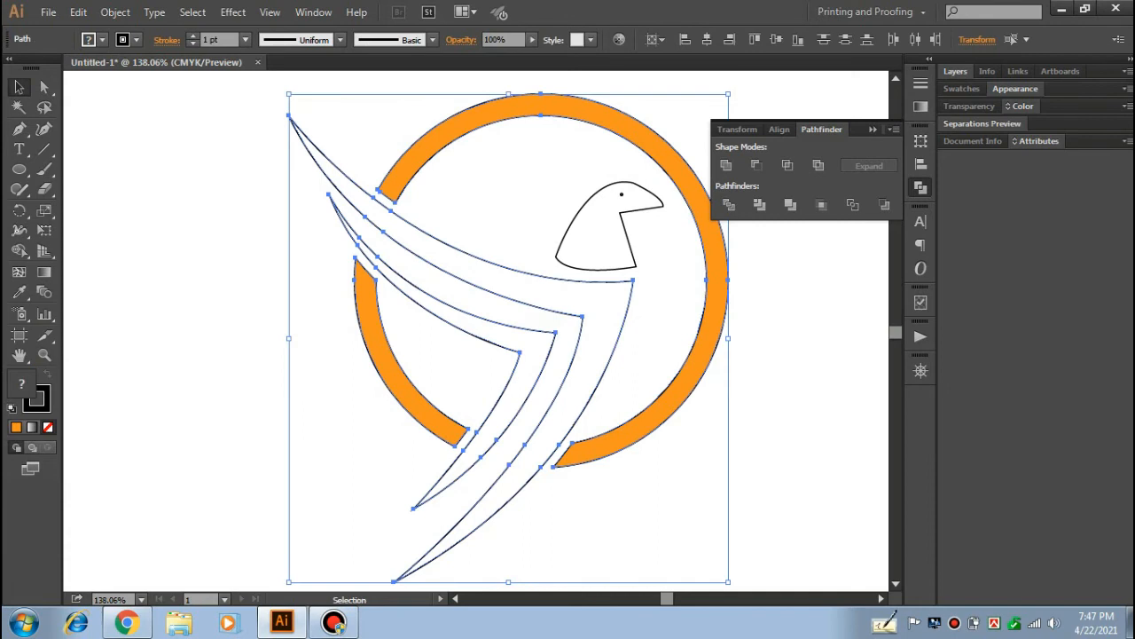
pyautogui.click(637, 372)
pyautogui.click(700, 359)
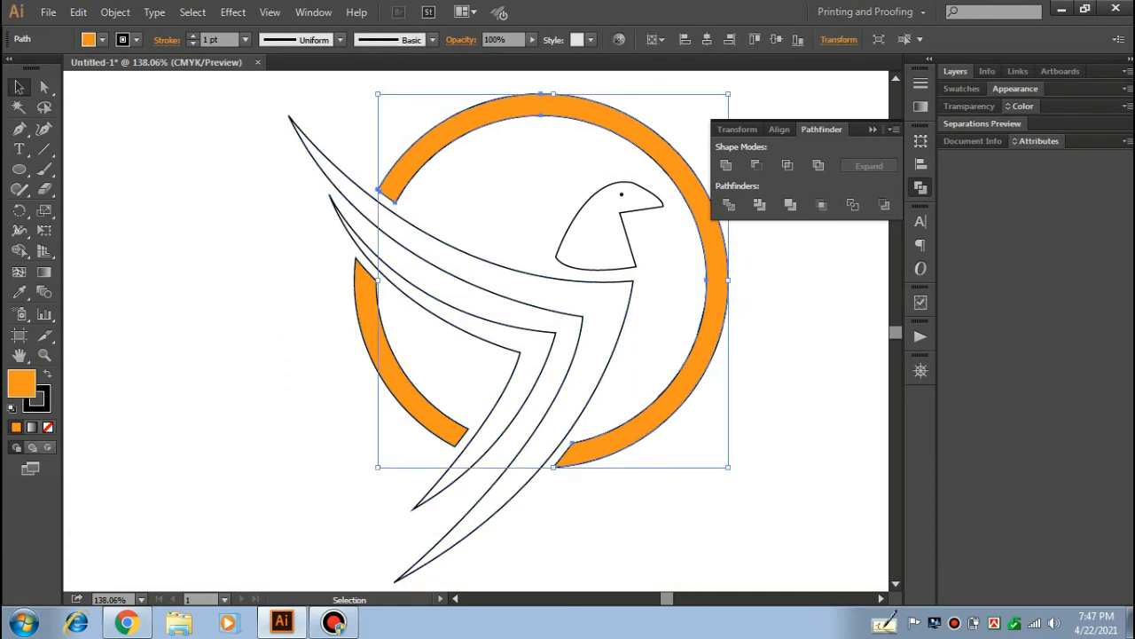
pyautogui.click(921, 107)
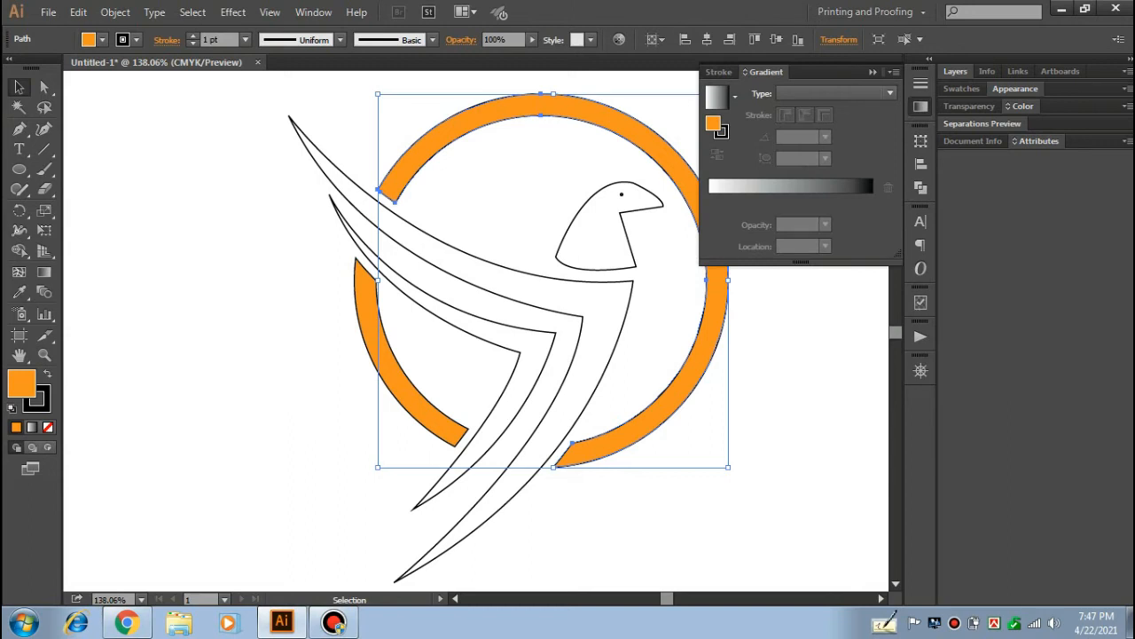
pyautogui.click(798, 186)
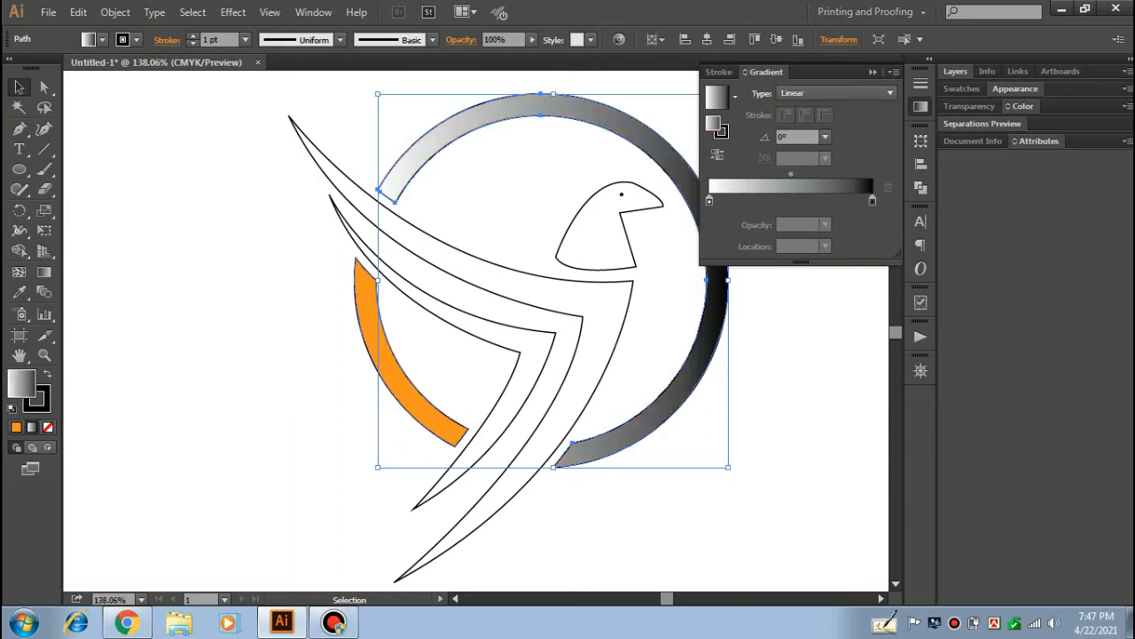
pyautogui.click(399, 384)
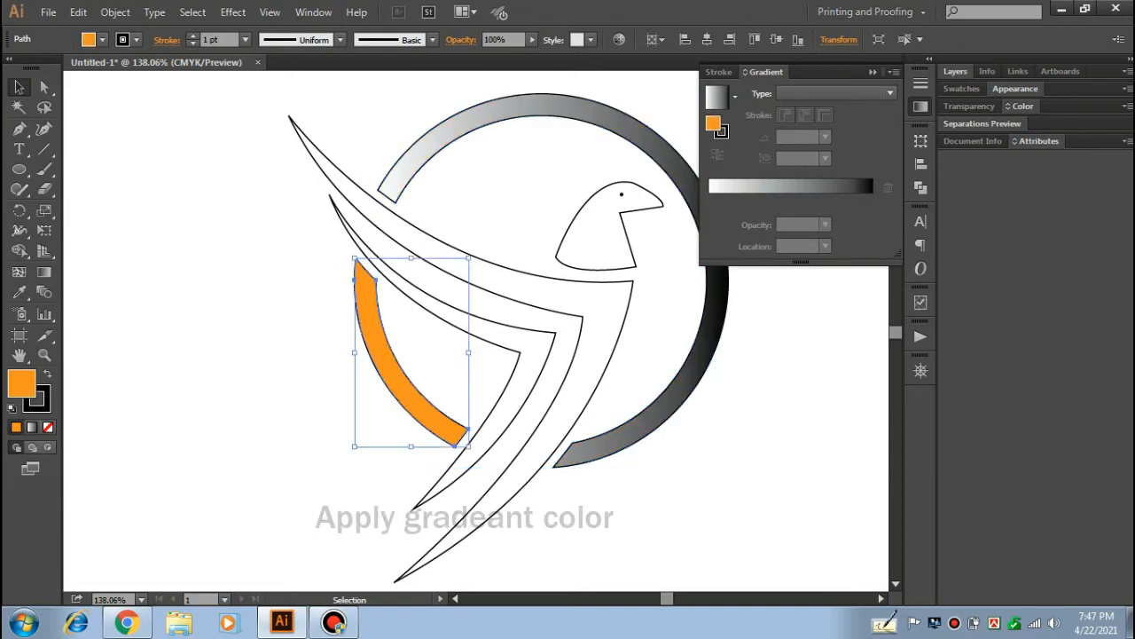
pyautogui.press('.')
# - On both ring arcs, set the gradient's start colour to dark orange and its end colour to lighter orange
pyautogui.keyDown('shift'); pyautogui.click(446, 145); pyautogui.keyUp('shift')
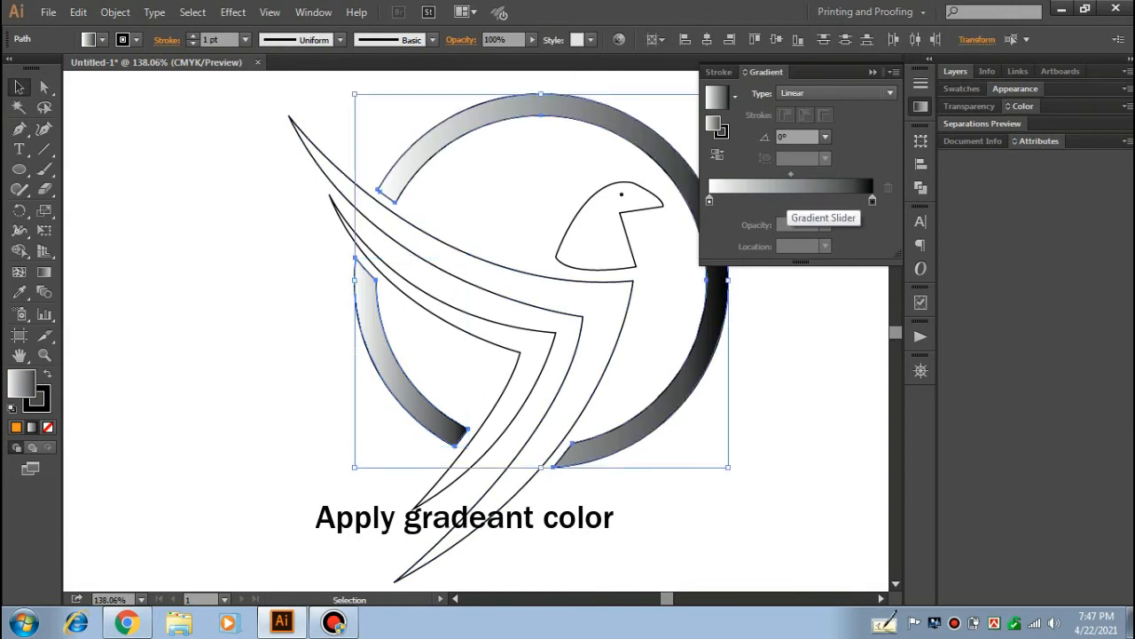
pyautogui.doubleClick(708, 201)
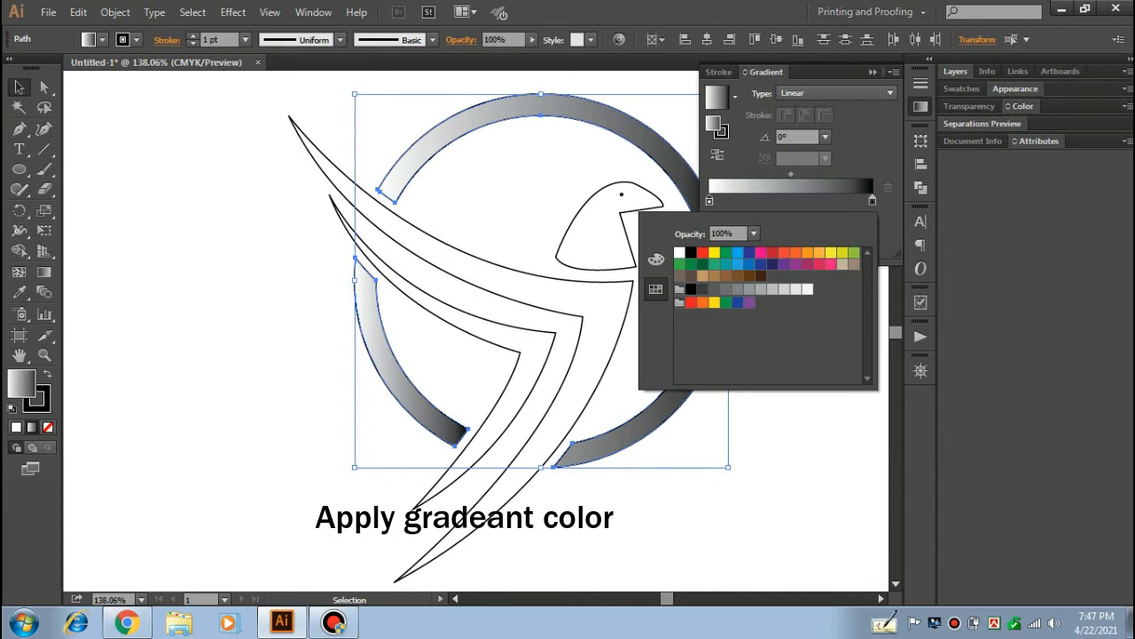
pyautogui.click(796, 252)
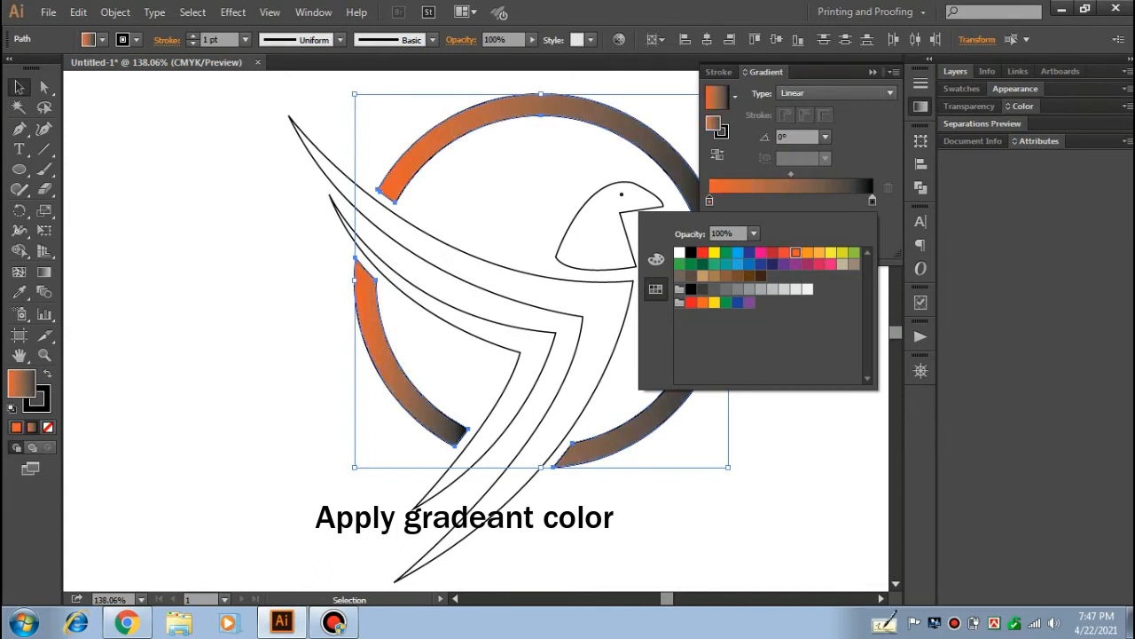
pyautogui.doubleClick(873, 201)
pyautogui.click(807, 253)
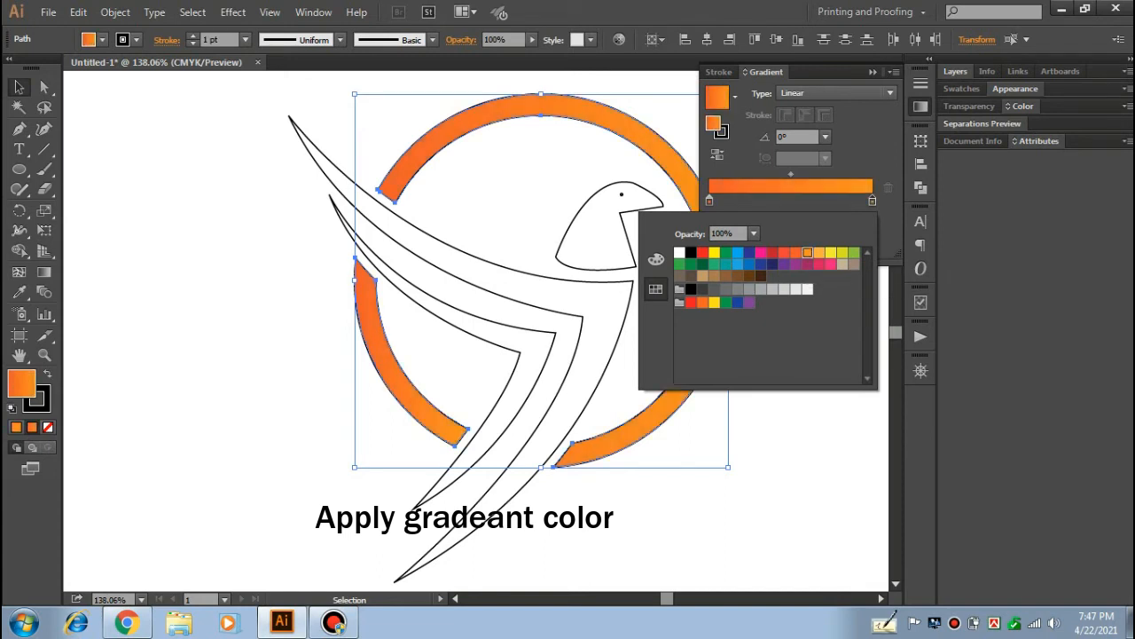
pyautogui.press('Escape')
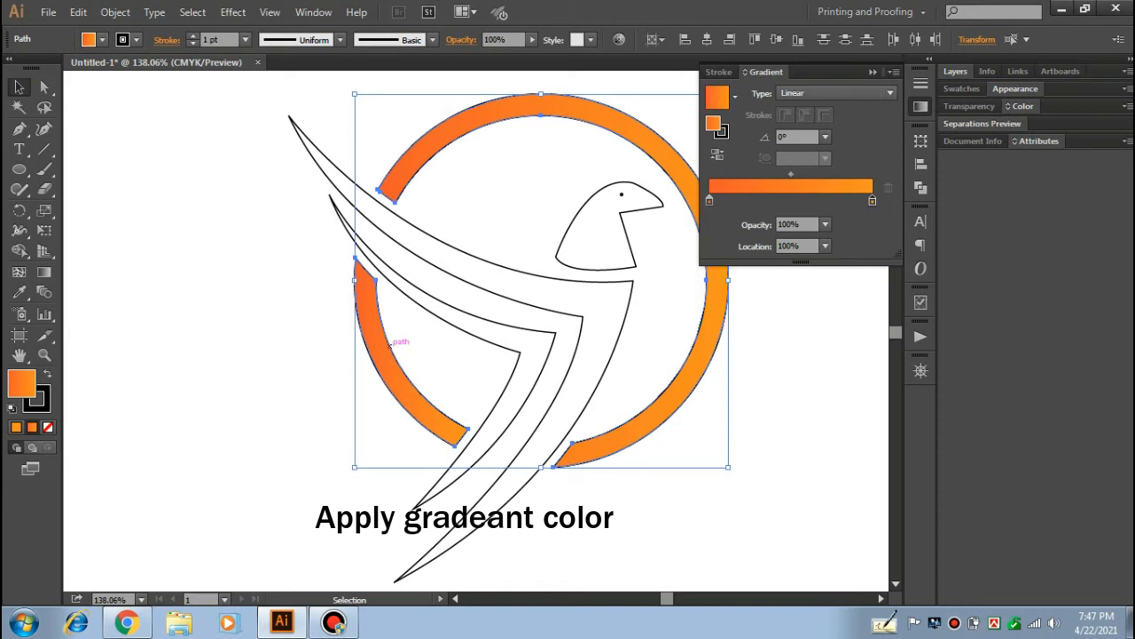
# - Fill both wings and the bird's head with the same orange linear gradient as the ring
pyautogui.click(553, 353)
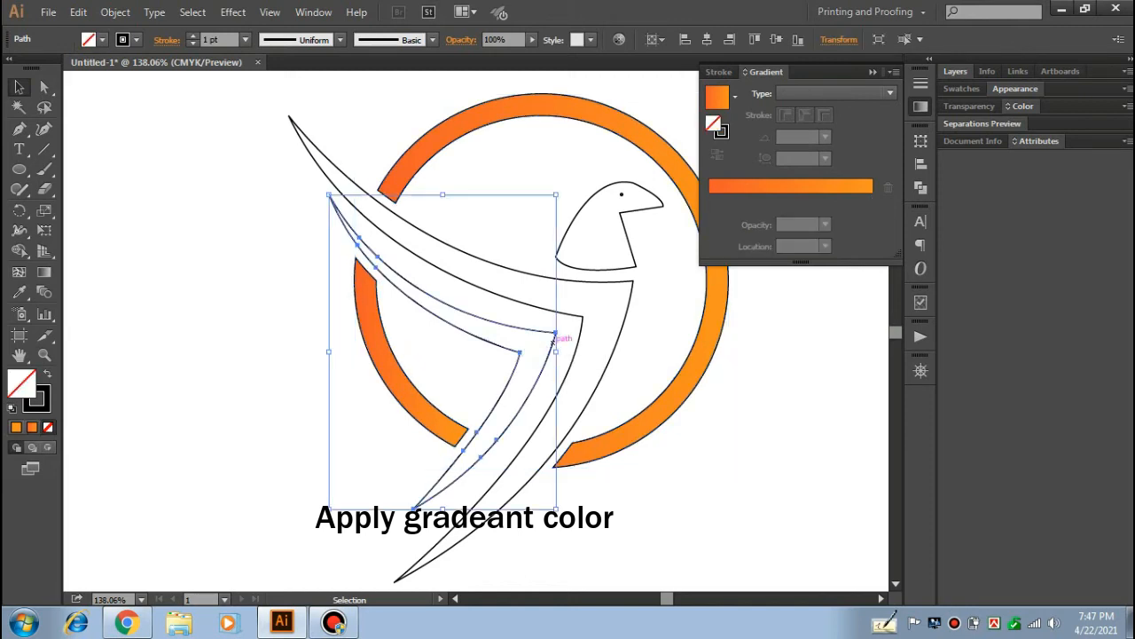
pyautogui.keyDown('shift'); pyautogui.click(580, 335); pyautogui.keyUp('shift')
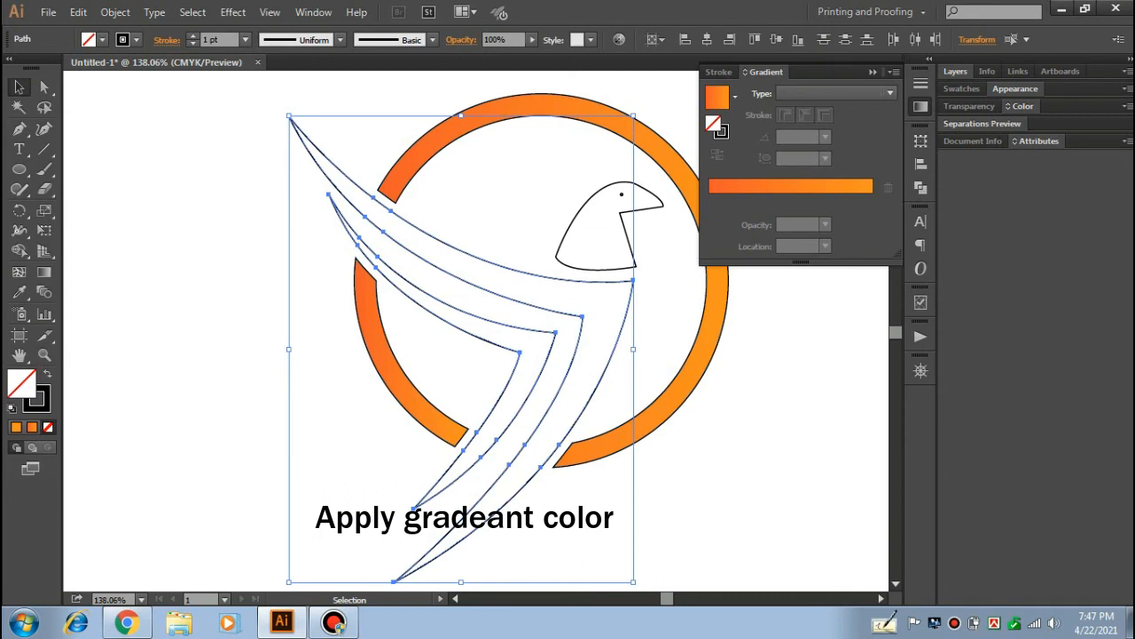
pyautogui.click(821, 187)
pyautogui.click(676, 232)
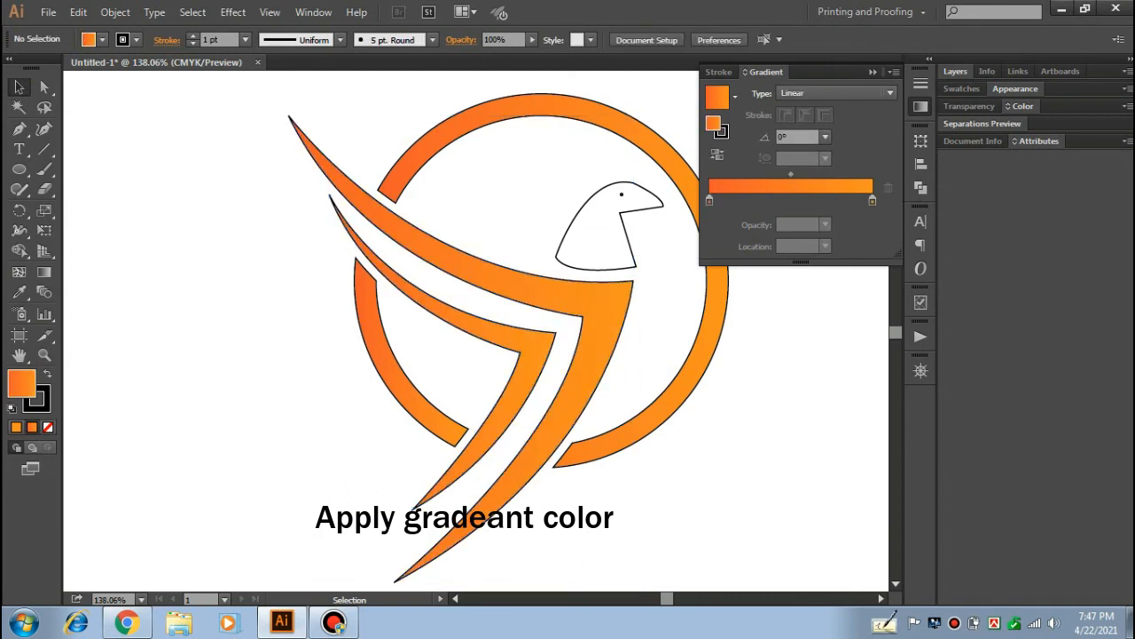
pyautogui.click(630, 249)
pyautogui.click(790, 186)
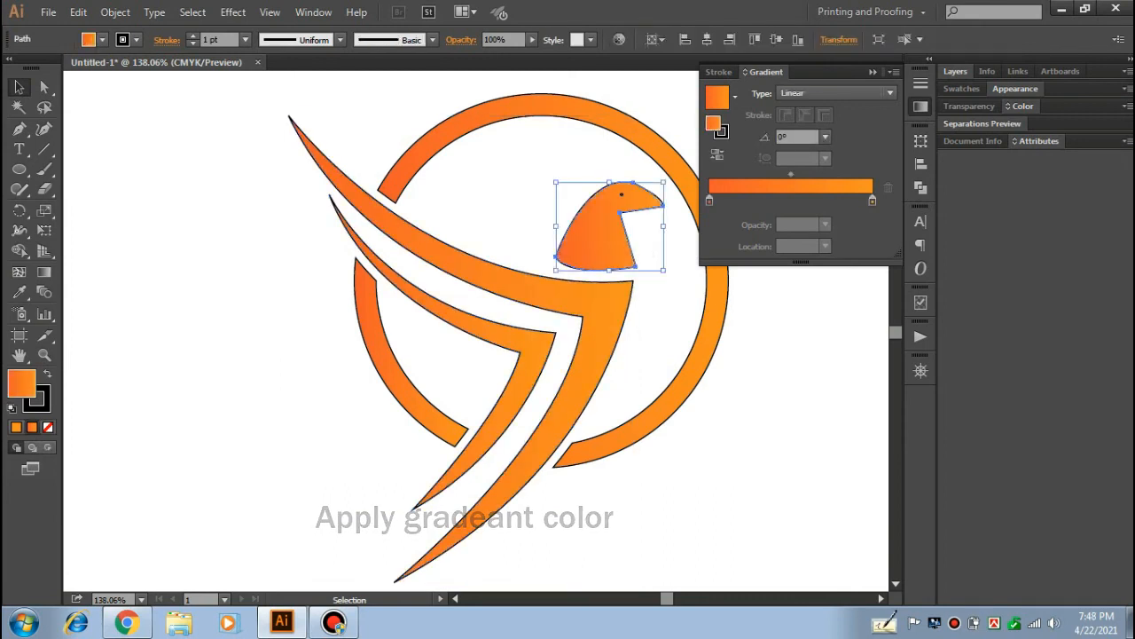
# - Remove the stroke from every part of the bird logo, including the ring arcs, wings, head and eye
pyautogui.click(678, 494)
pyautogui.moveTo(678, 494); pyautogui.dragTo(354, 149)
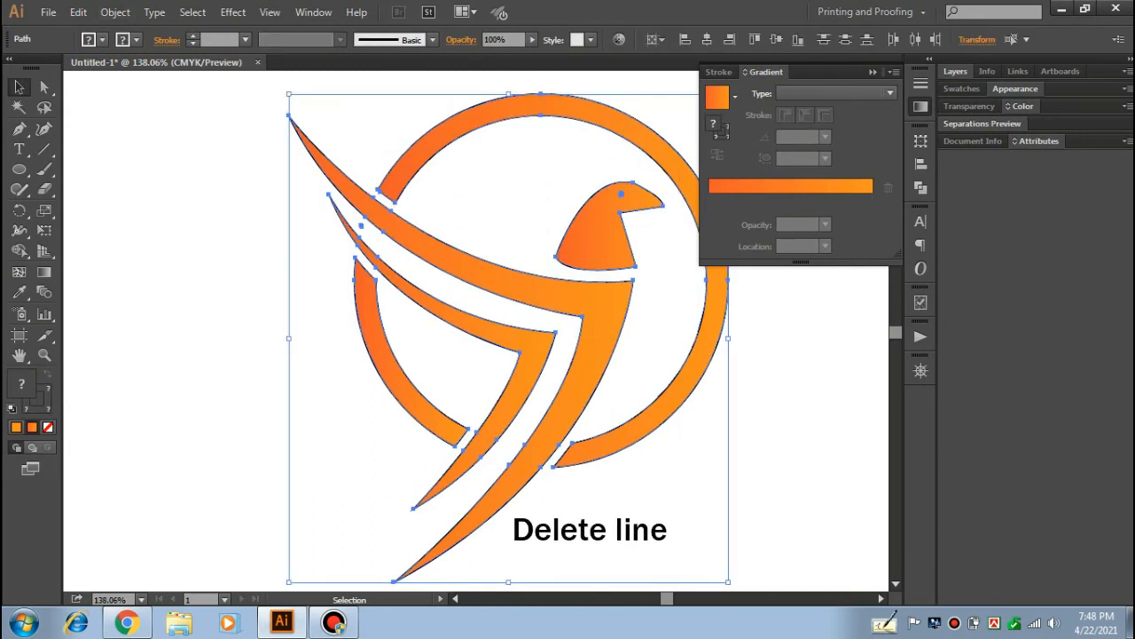
pyautogui.click(136, 39)
pyautogui.click(13, 67)
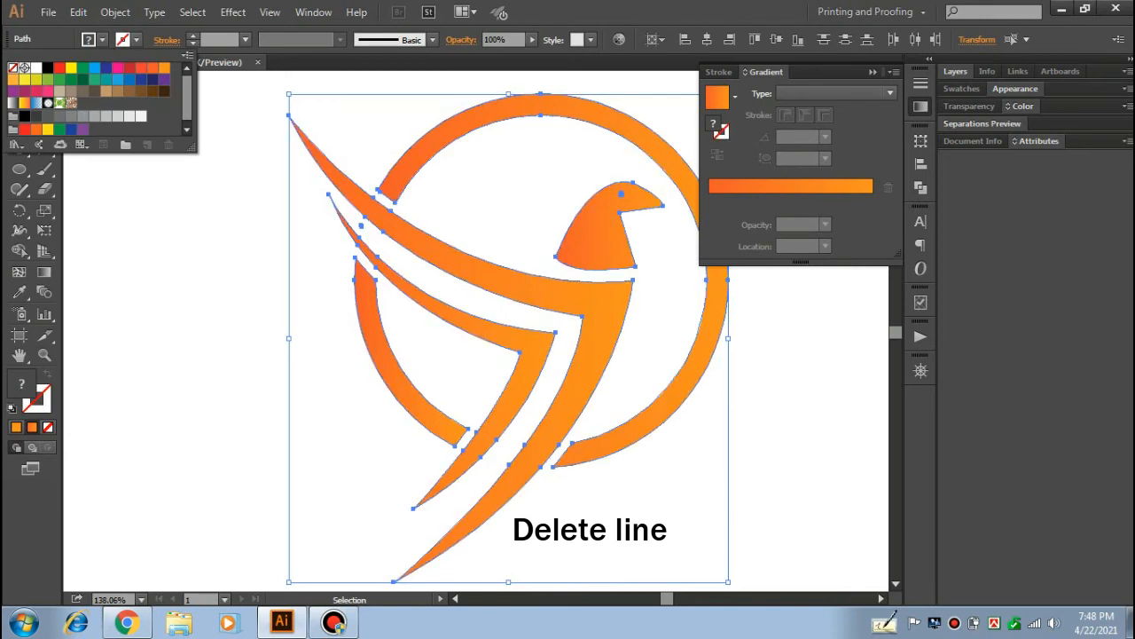
pyautogui.press('Escape')
pyautogui.hotkey('ctrl', 'shift', 'a')
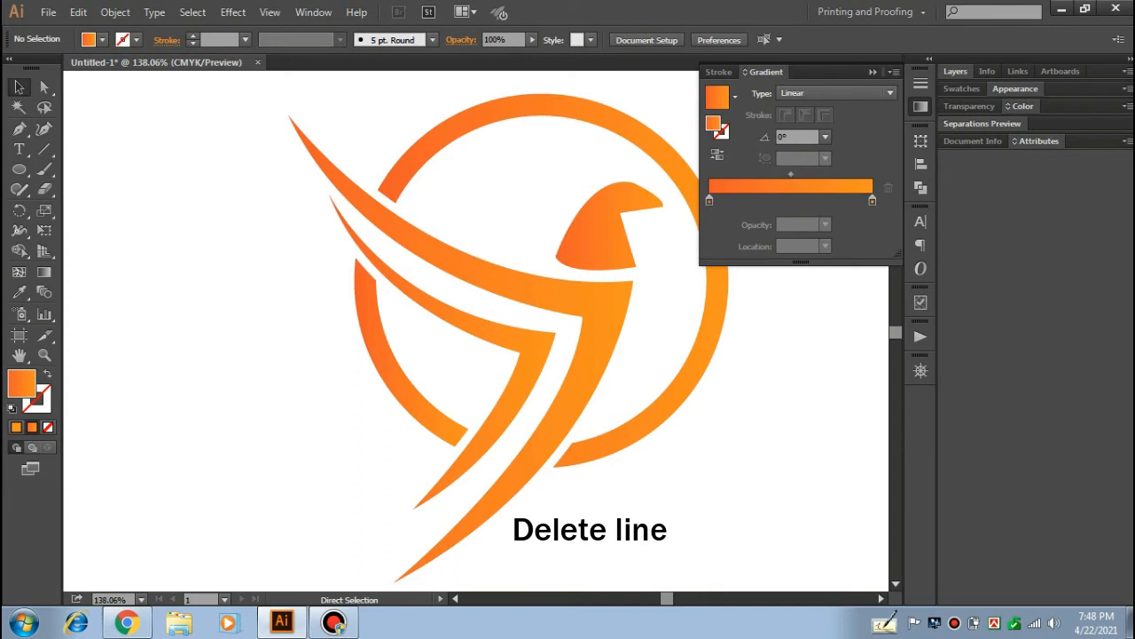
# - Send the bird's head to the back of the stacking order
pyautogui.click(583, 242)
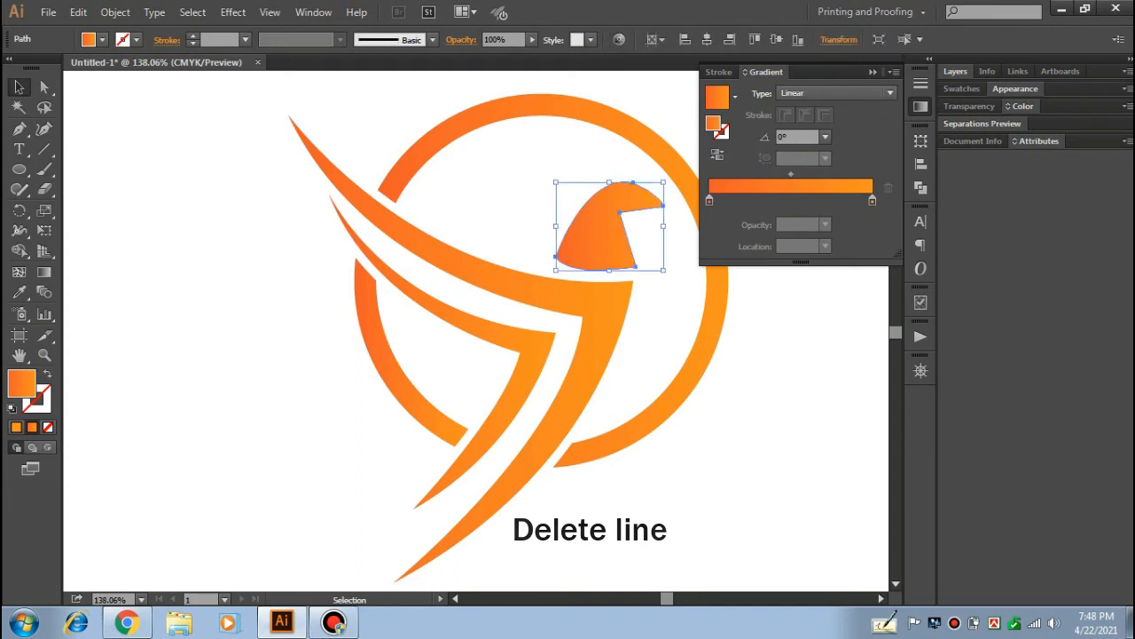
pyautogui.rightClick(584, 239)
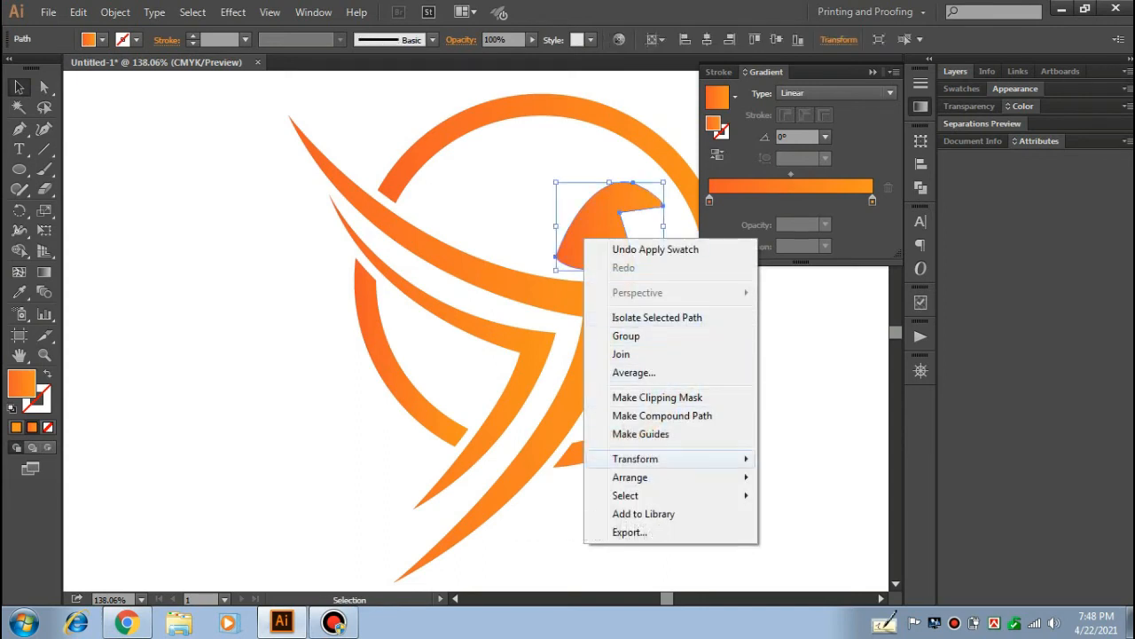
pyautogui.moveTo(632, 477)
pyautogui.click(810, 532)
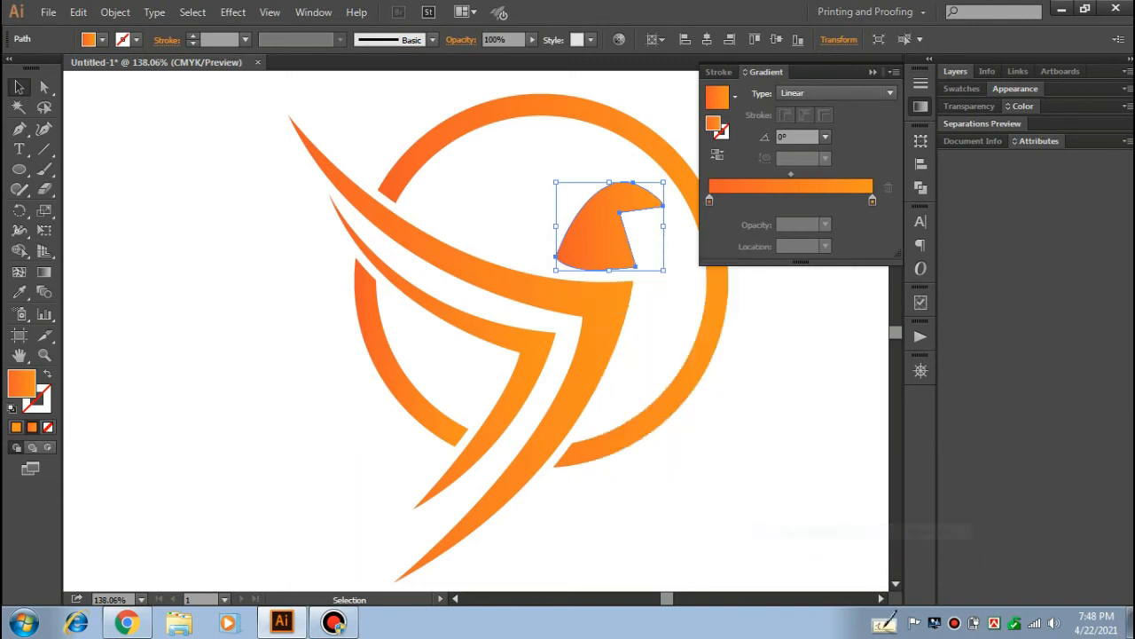
pyautogui.click(781, 461)
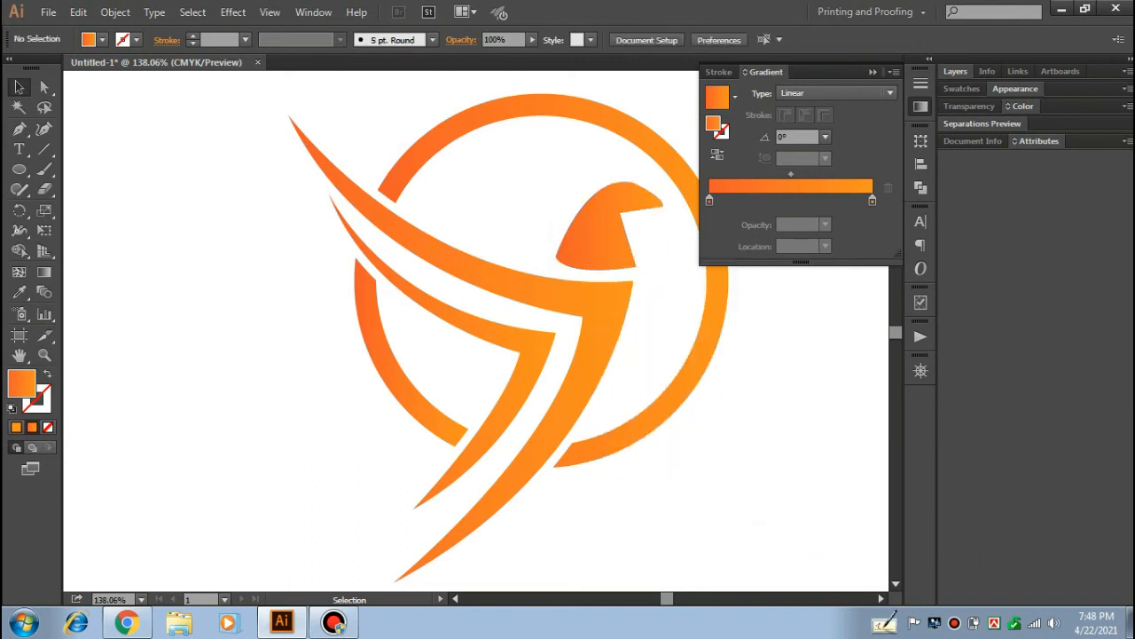
# - Create another circle 2 pt wide and 2 pt high and place it on the empty canvas beside the logo
pyautogui.click(19, 168)
pyautogui.click(613, 204)
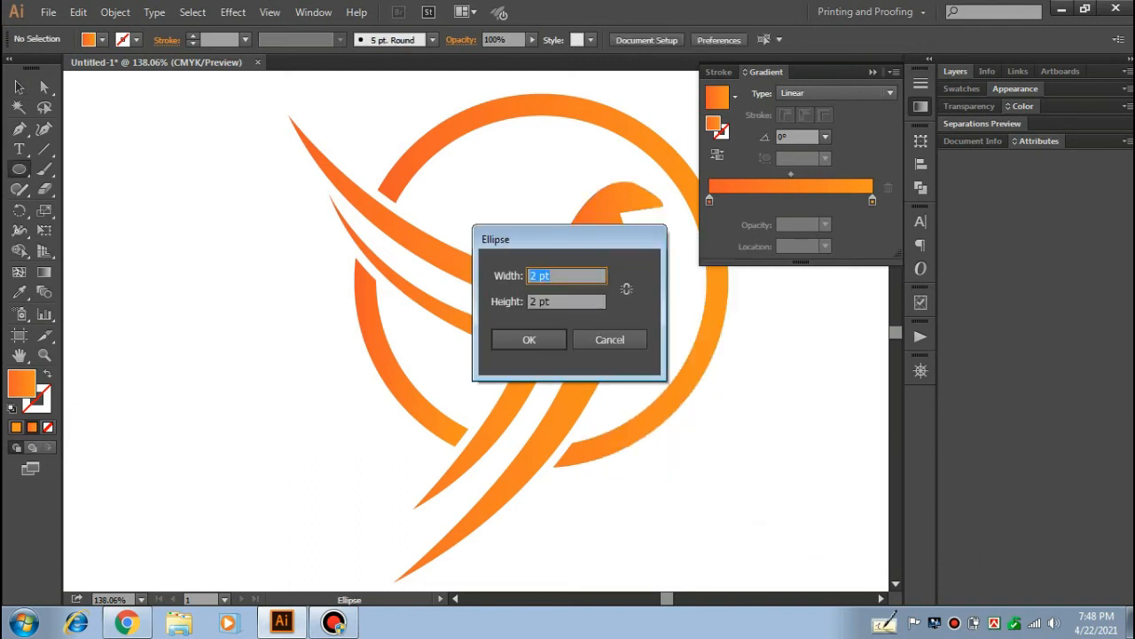
pyautogui.press('Return')
pyautogui.press('v')
pyautogui.click(140, 247)
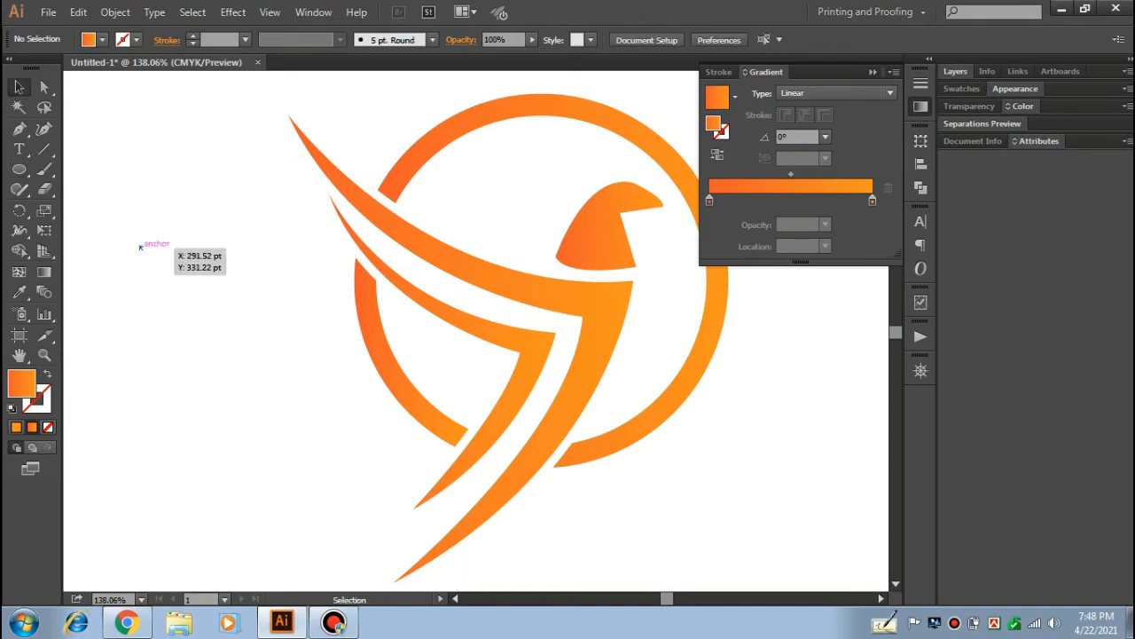
# - Fill the small eye circle on the bird's head with black
pyautogui.click(623, 191)
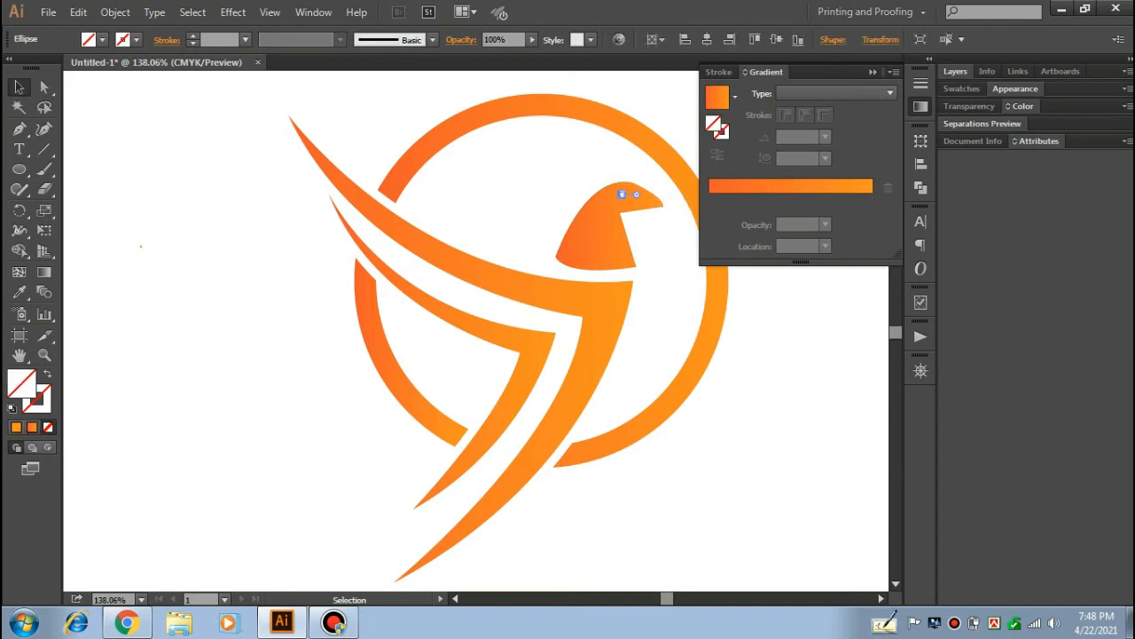
pyautogui.click(102, 39)
pyautogui.click(48, 67)
pyautogui.press('Escape')
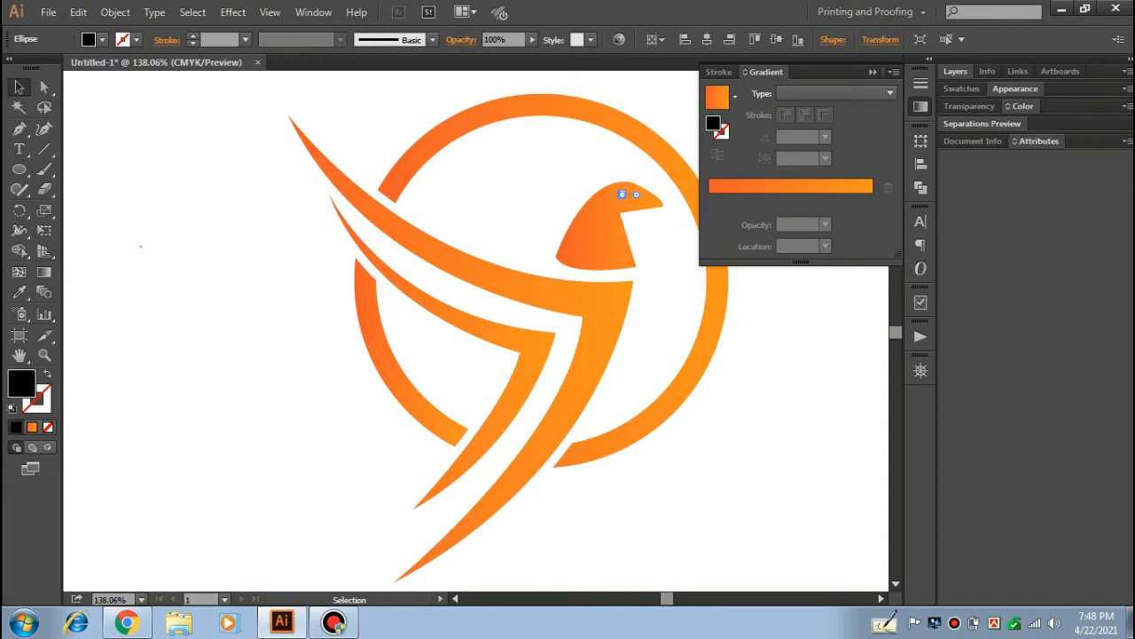
# - Delete the spare small circle lying outside the logo
pyautogui.moveTo(94, 208); pyautogui.dragTo(190, 266)
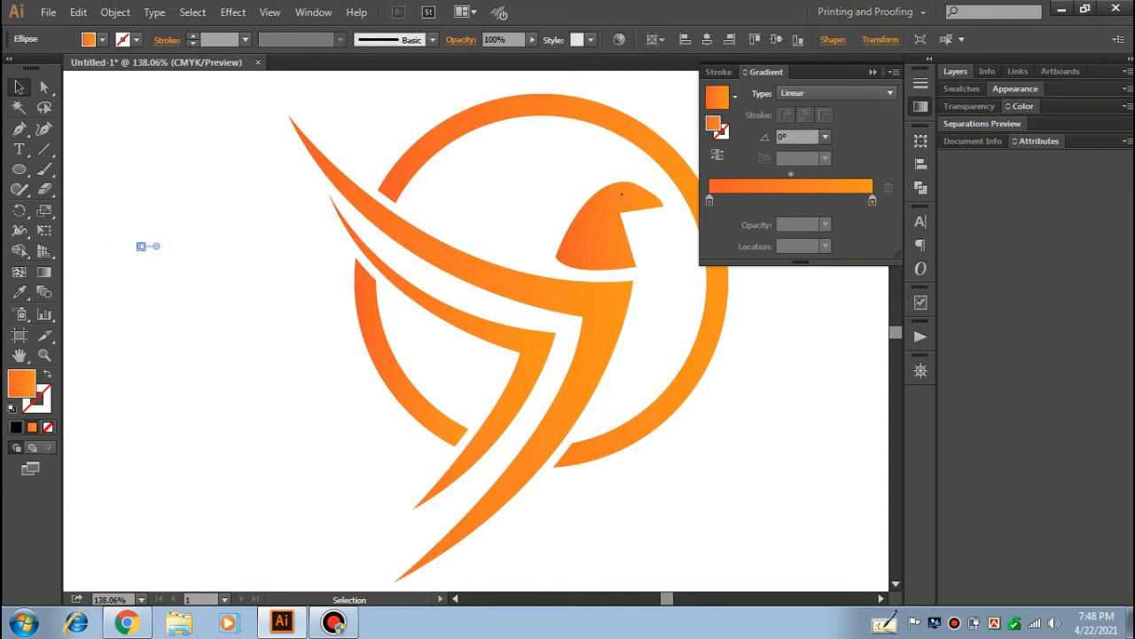
pyautogui.press('Delete')
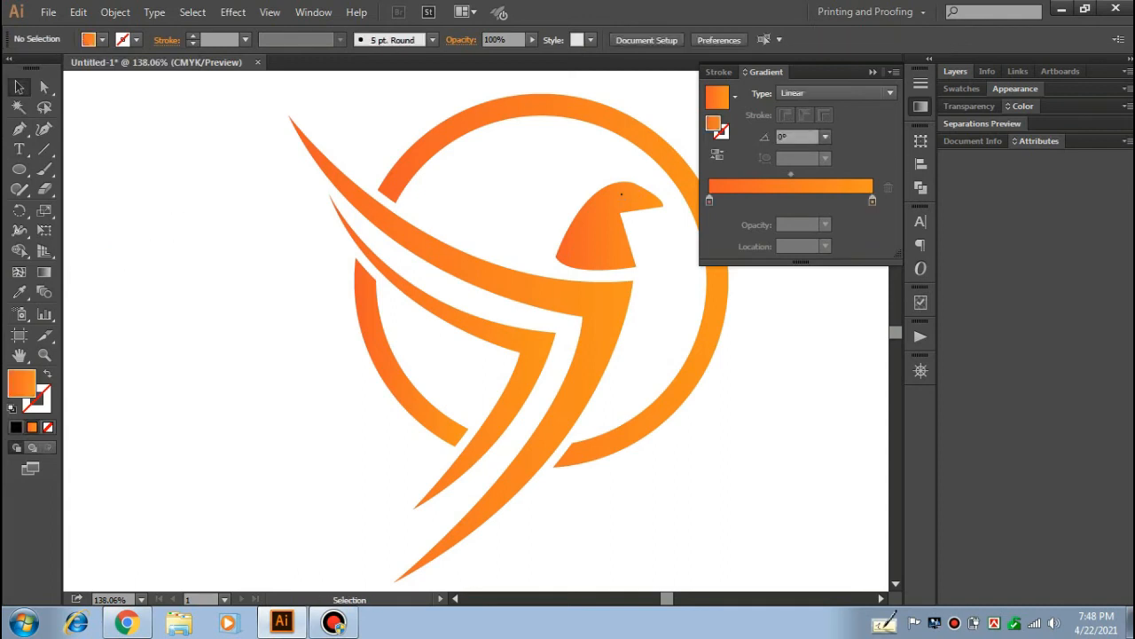
pyautogui.click(873, 72)
pyautogui.press('ctrl')
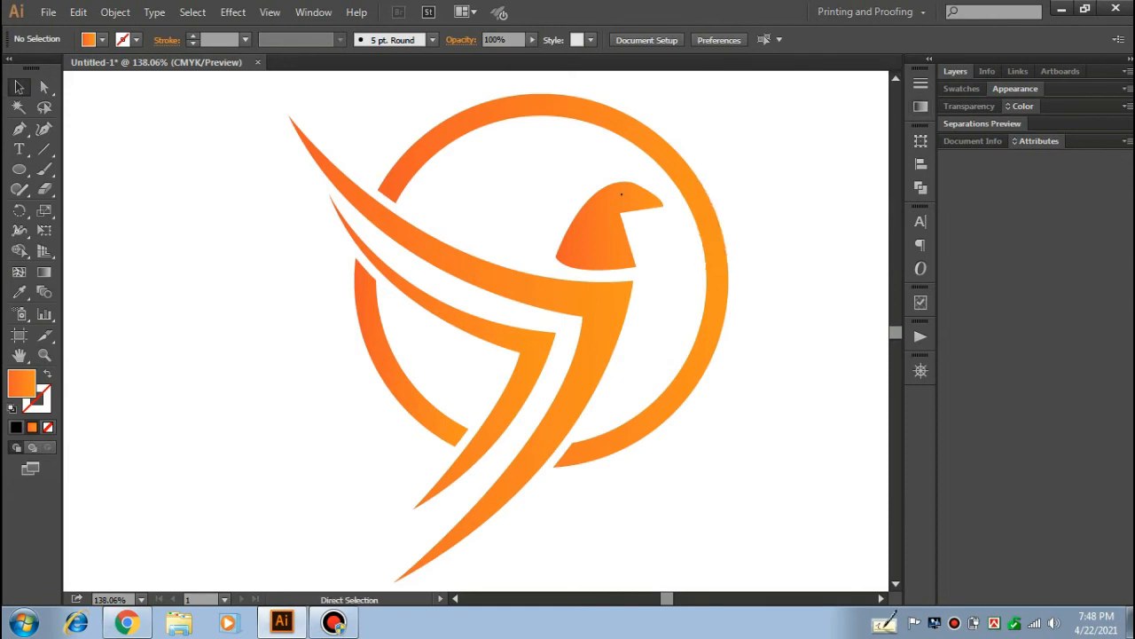
# - Enlarge the whole bird logo slightly about its centre and group all its parts
pyautogui.hotkey('ctrl', '-')
pyautogui.hotkey('ctrl', '-')
pyautogui.hotkey('ctrl', '-')
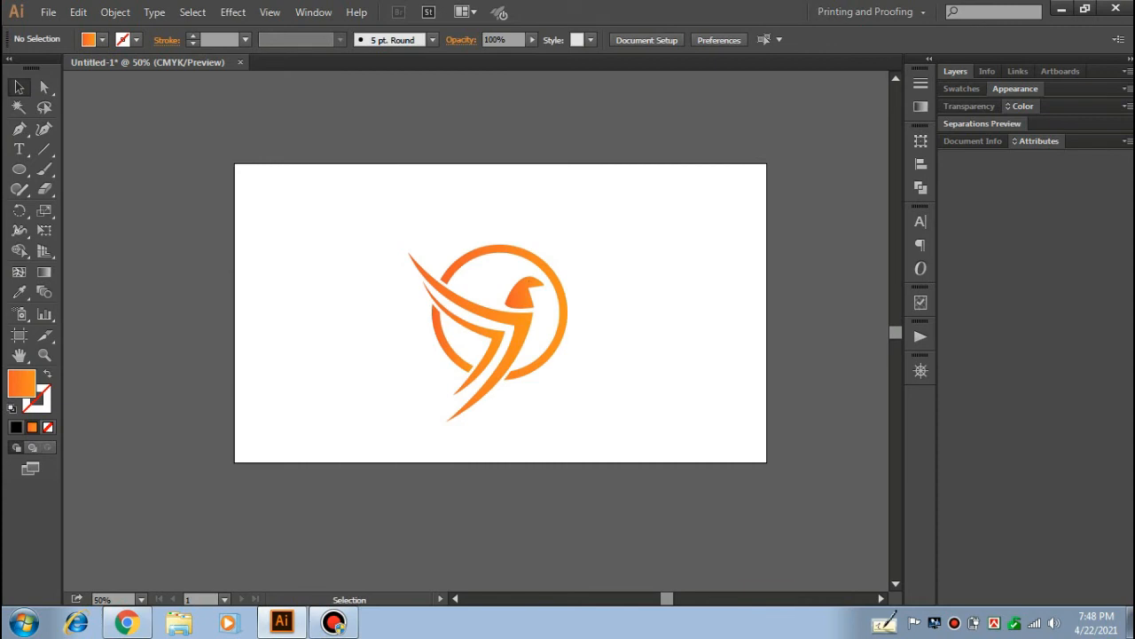
pyautogui.moveTo(628, 421); pyautogui.dragTo(381, 229)
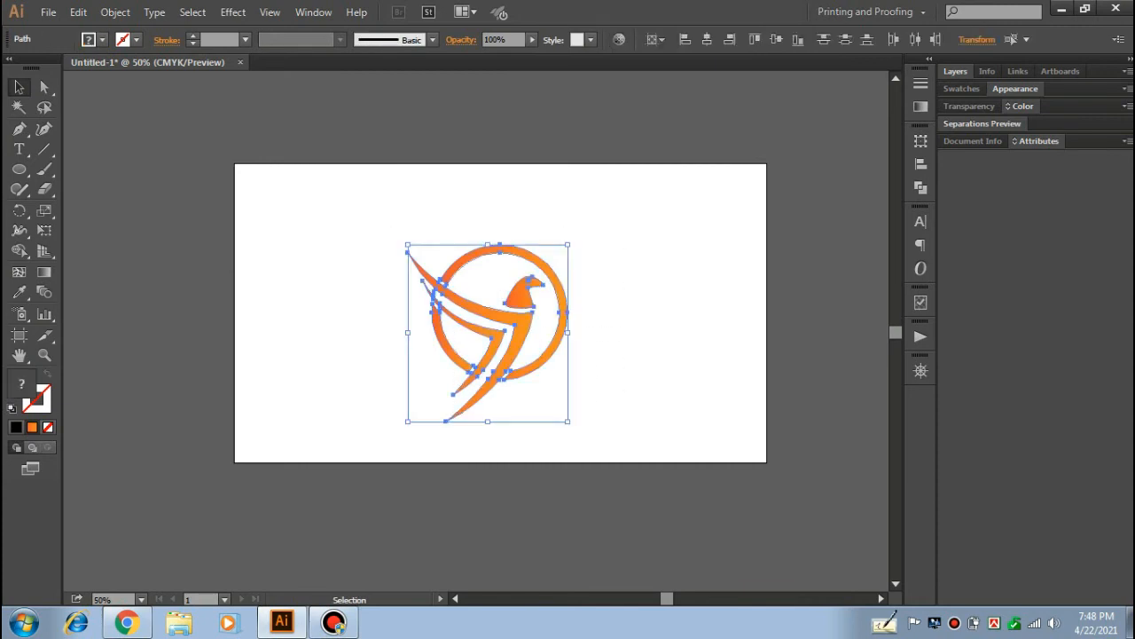
pyautogui.moveTo(606, 418); pyautogui.dragTo(417, 231)
pyautogui.moveTo(567, 421); pyautogui.dragTo(583, 440)
pyautogui.rightClick(563, 361)
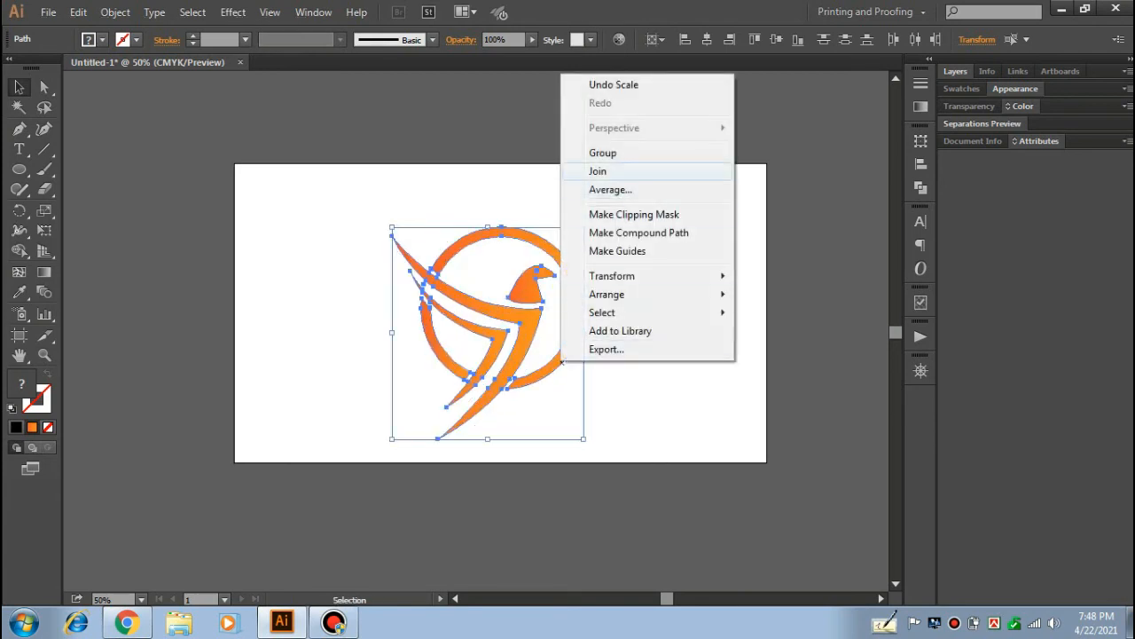
pyautogui.click(604, 152)
pyautogui.hotkey('ctrl', 'shift', 'a')
pyautogui.moveTo(578, 344); pyautogui.dragTo(439, 307)
pyautogui.moveTo(358, 300); pyautogui.dragTo(484, 313)
pyautogui.moveTo(575, 323); pyautogui.dragTo(581, 344)
# - Create a black rectangle 1280 pt wide and 720 pt high and position it to cover the artboard exactly
pyautogui.click(18, 169)
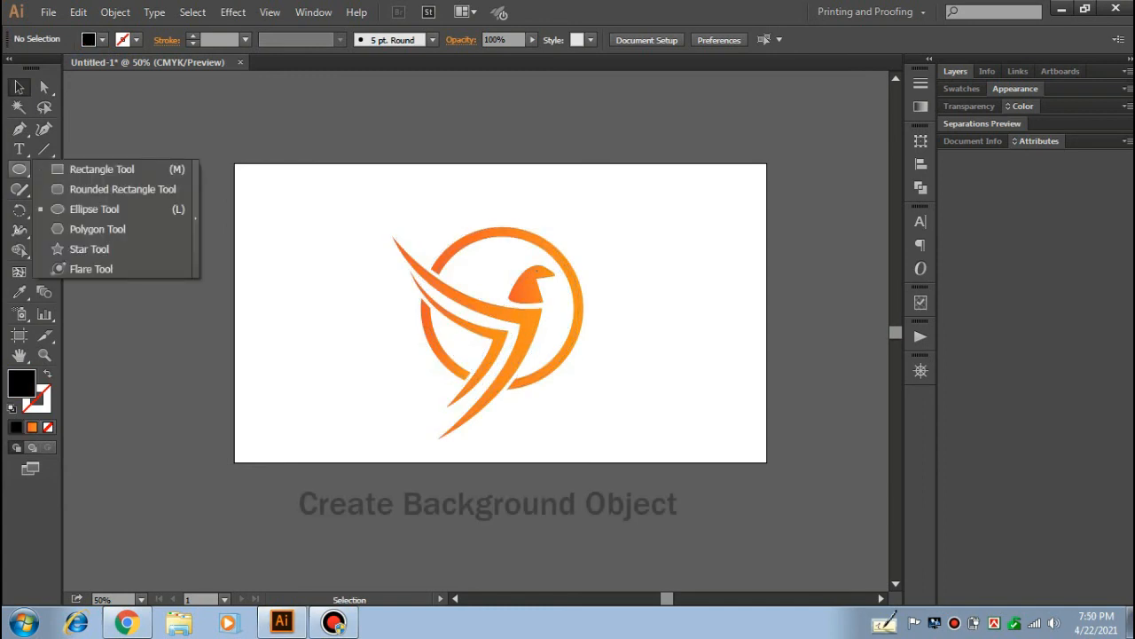
pyautogui.click(99, 169)
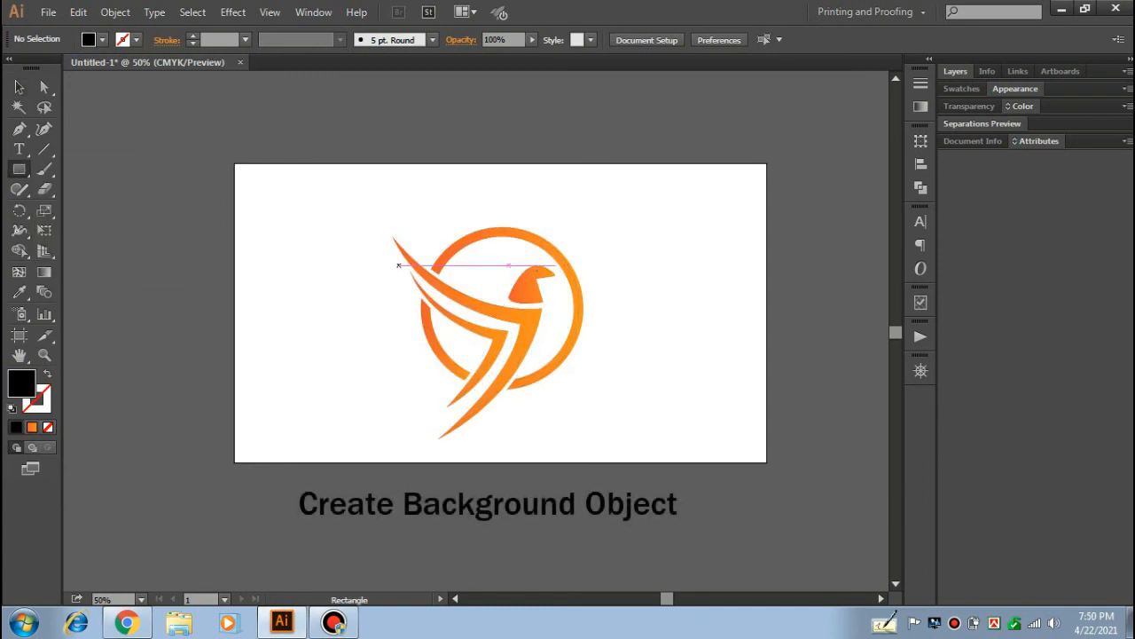
pyautogui.click(398, 265)
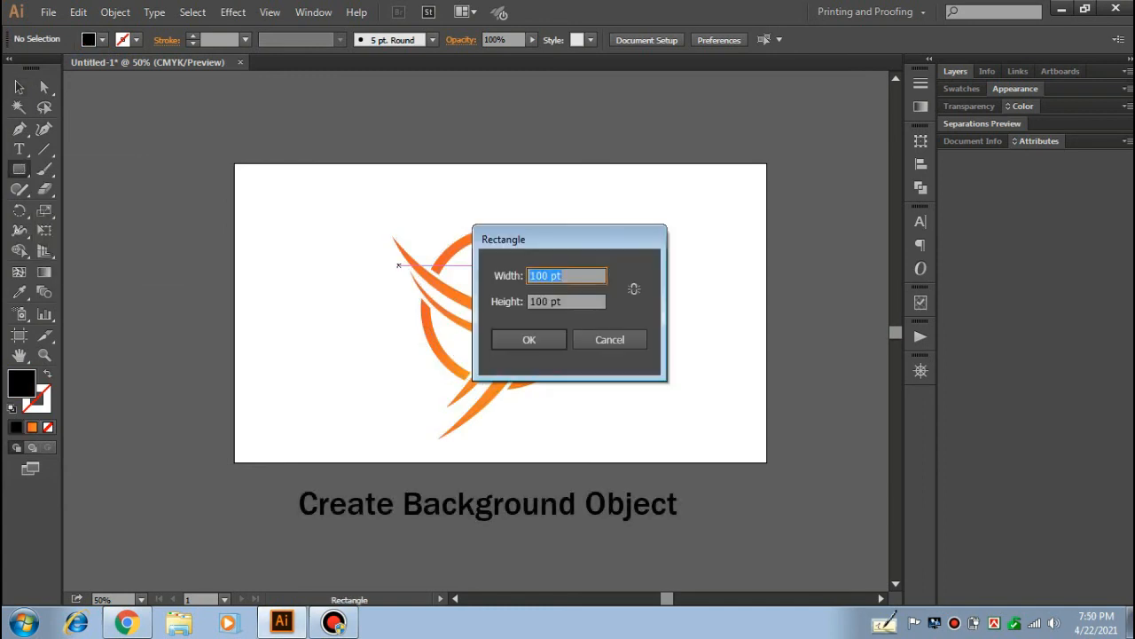
pyautogui.write('1280')
pyautogui.press('Tab')
pyautogui.write('720')
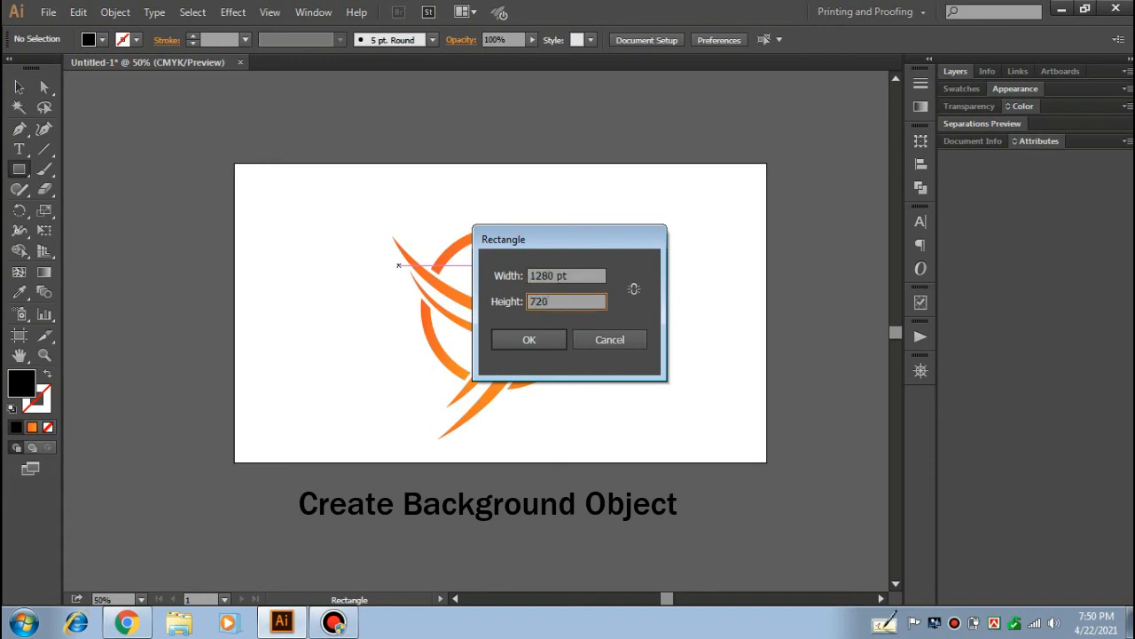
pyautogui.click(529, 339)
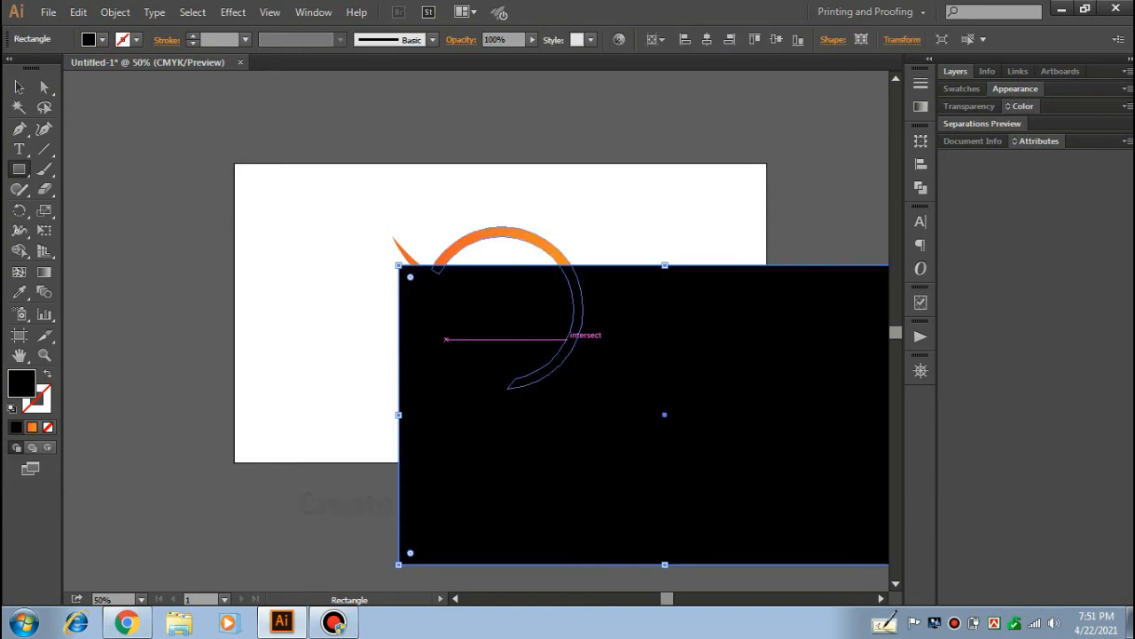
pyautogui.press('v')
pyautogui.moveTo(759, 435); pyautogui.dragTo(595, 332)
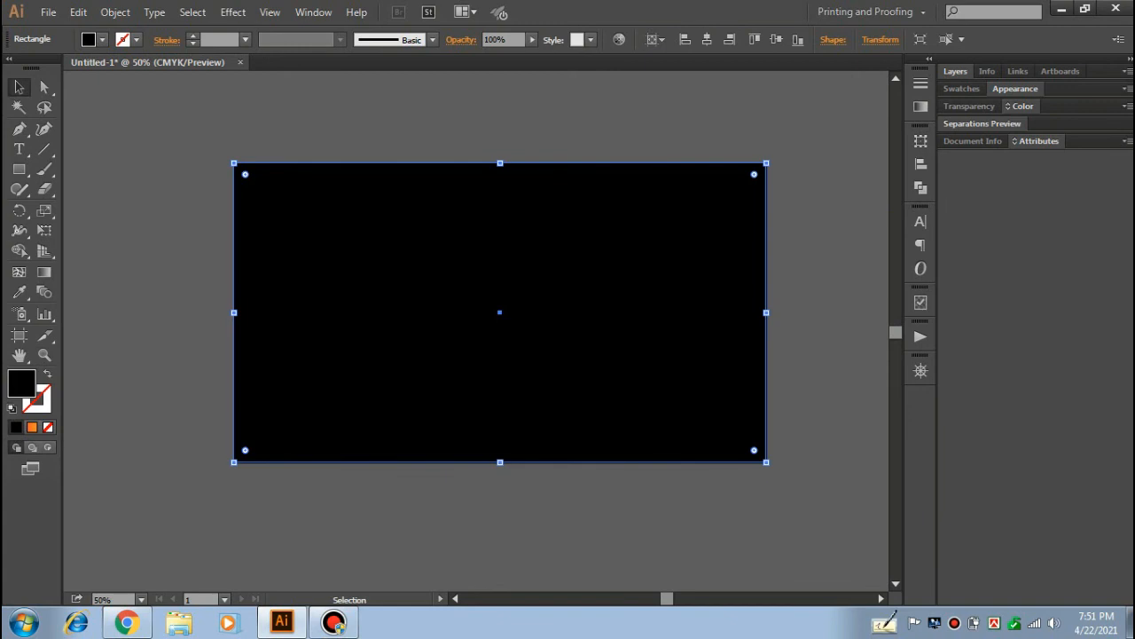
# - Send the black background rectangle behind the logo and lock it
pyautogui.rightClick(712, 95)
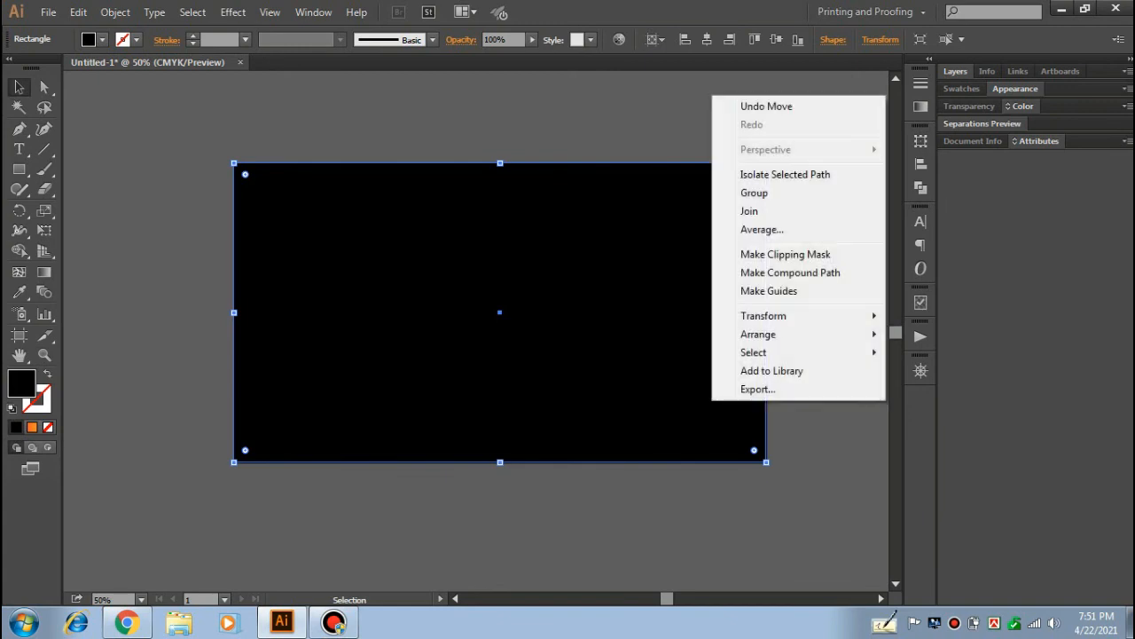
pyautogui.moveTo(759, 333)
pyautogui.click(939, 388)
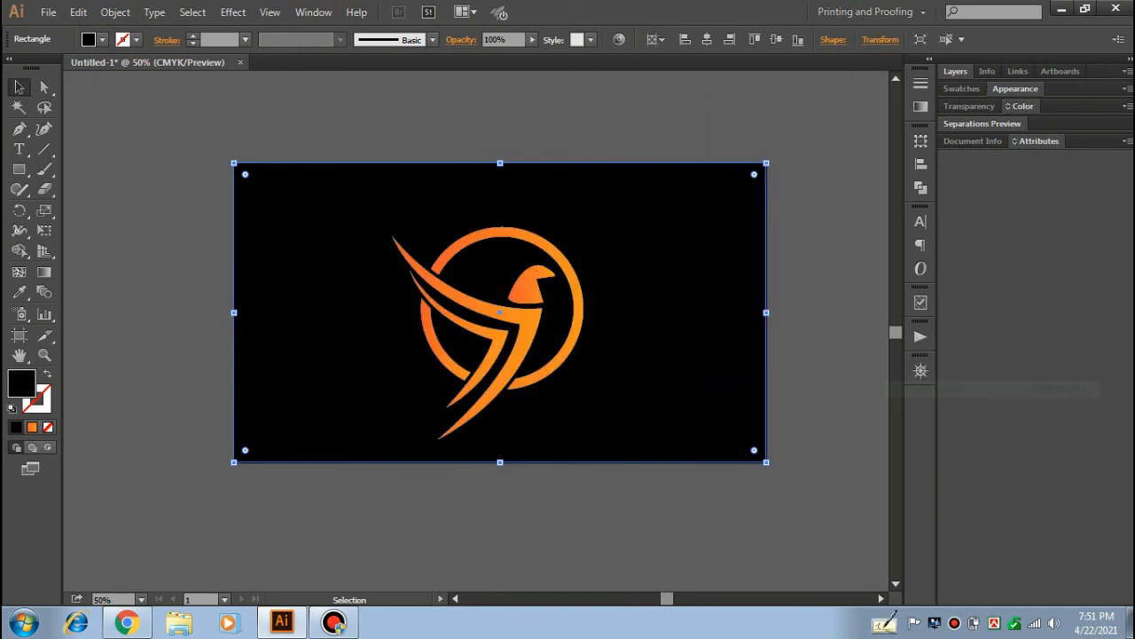
pyautogui.hotkey('ctrl', '2')
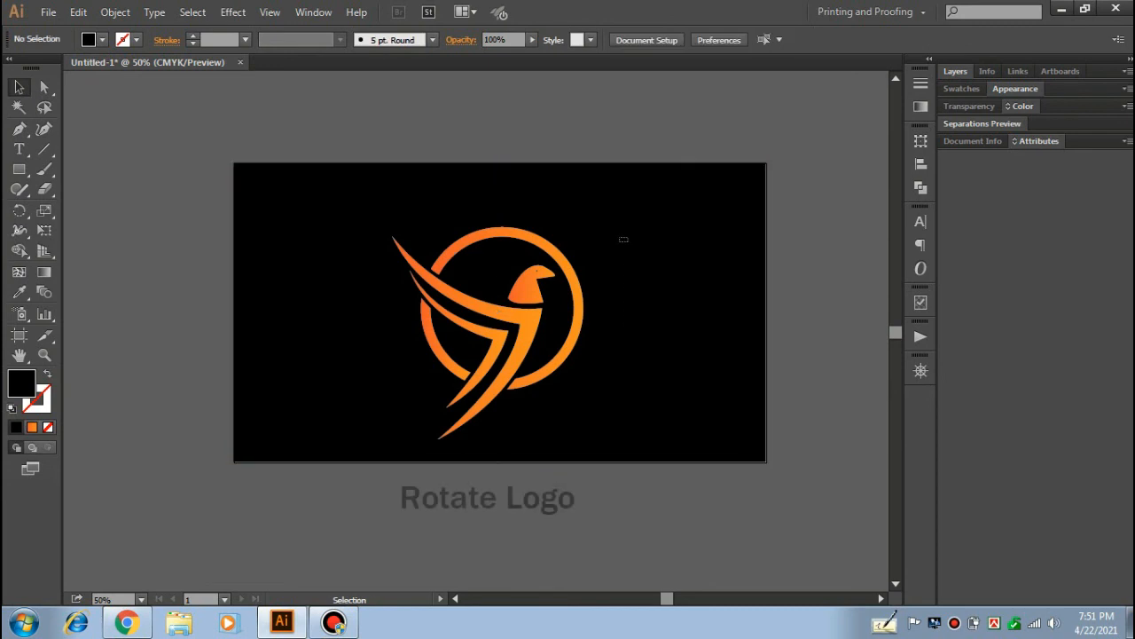
# - Rotate the bird logo slightly clockwise on the black background
pyautogui.moveTo(629, 237); pyautogui.dragTo(493, 401)
pyautogui.moveTo(595, 219); pyautogui.dragTo(623, 257)
pyautogui.hotkey('ctrl', 'shift', 'a')
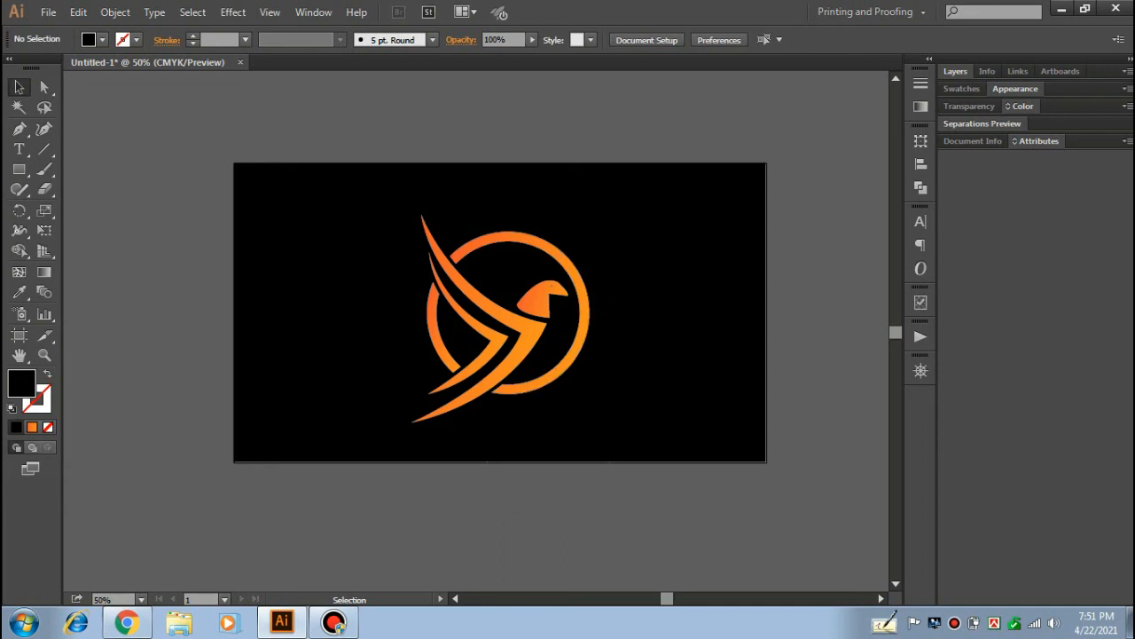
# - Shorten the bird's beak by moving its tip anchor point slightly inward
pyautogui.click(44, 86)
pyautogui.moveTo(565, 292); pyautogui.dragTo(558, 290)
pyautogui.click(773, 324)
# - Add the text "Logo Design" below the ring and fill it with white
pyautogui.press('t')
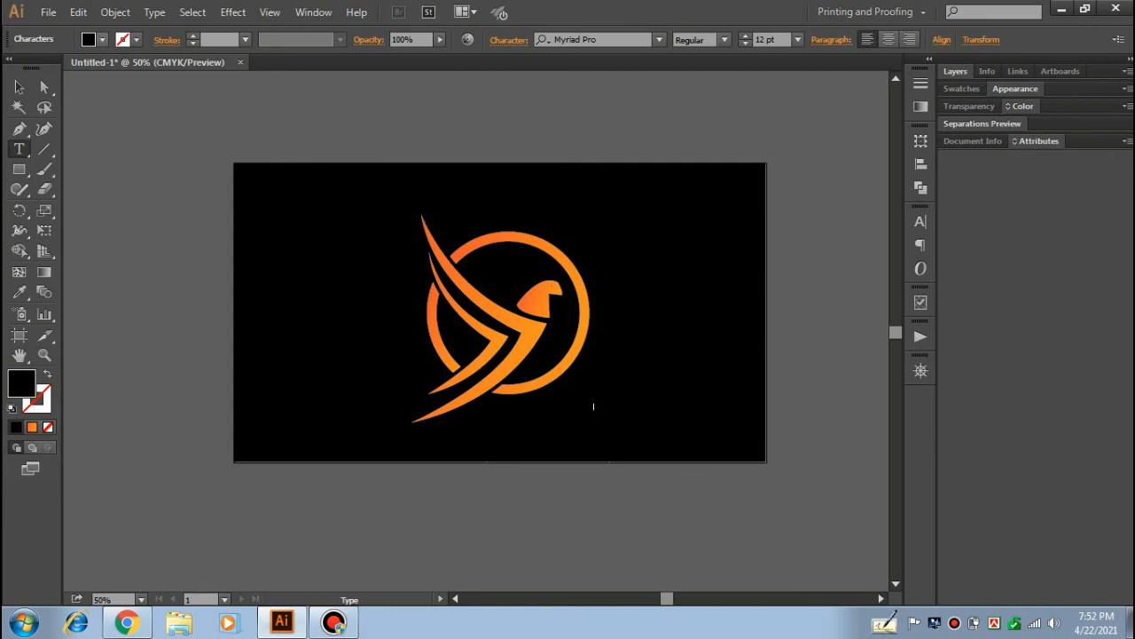
pyautogui.click(103, 39)
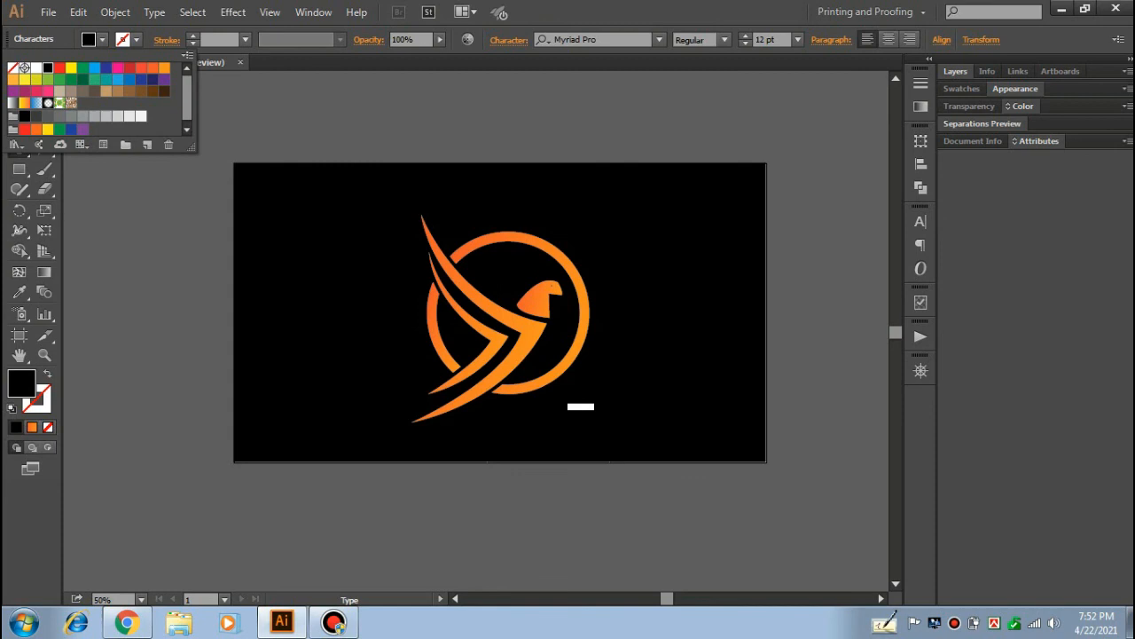
pyautogui.click(37, 67)
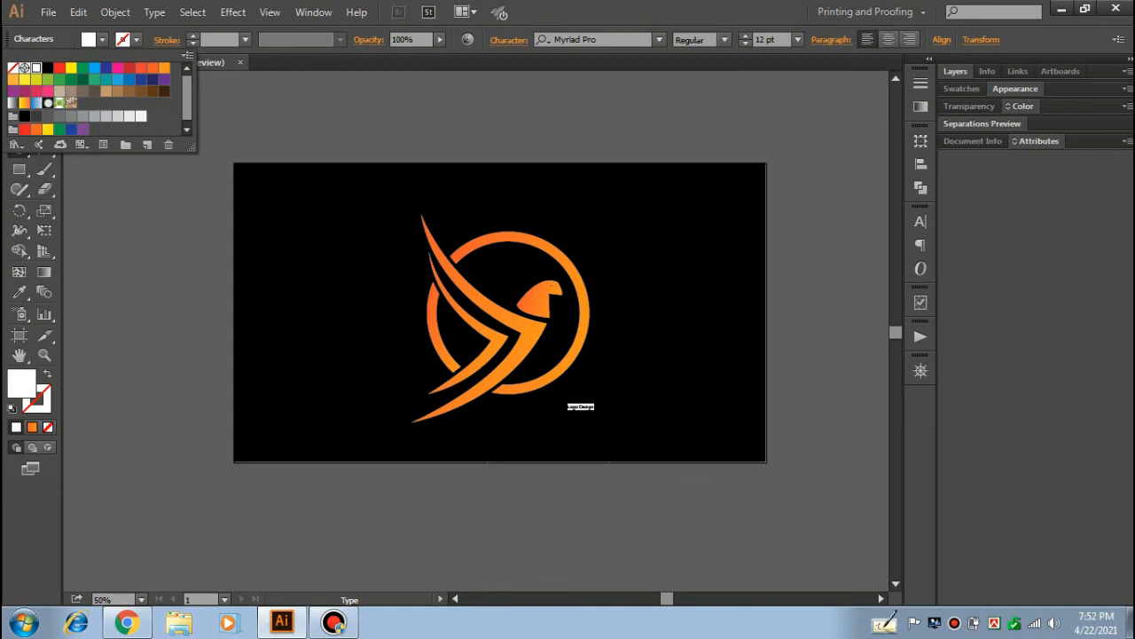
pyautogui.doubleClick(36, 68)
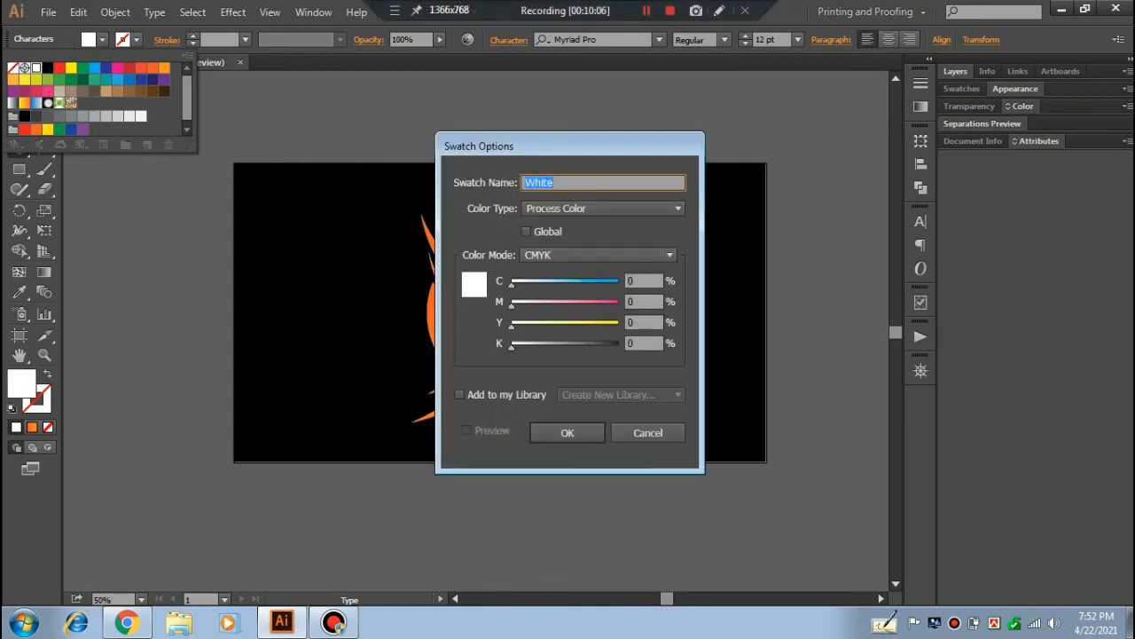
pyautogui.press('Return')
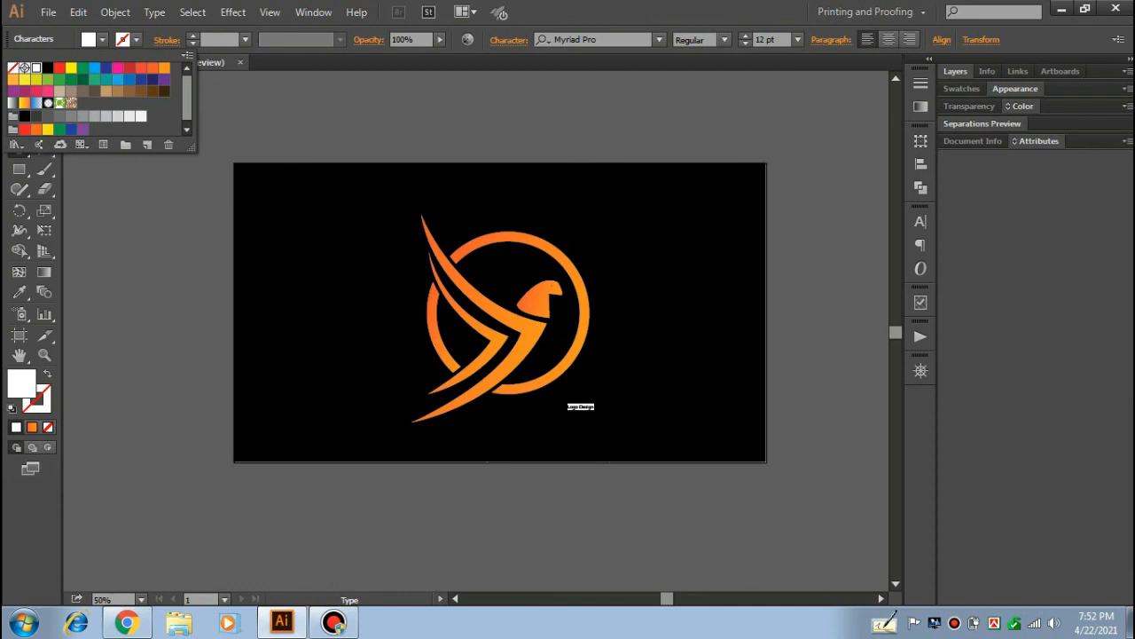
pyautogui.press('Escape')
pyautogui.click(581, 406)
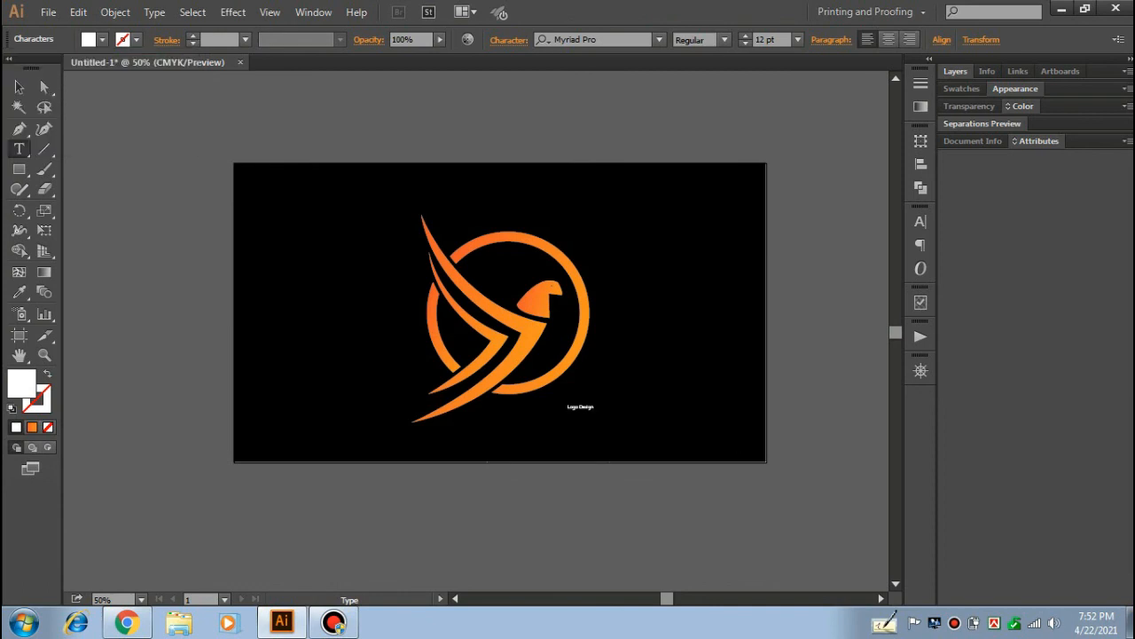
pyautogui.press('Escape')
# - Enlarge the "Logo Design" text to about 81 pt and move it to the lower right of the bird
pyautogui.moveTo(594, 413); pyautogui.dragTo(667, 451)
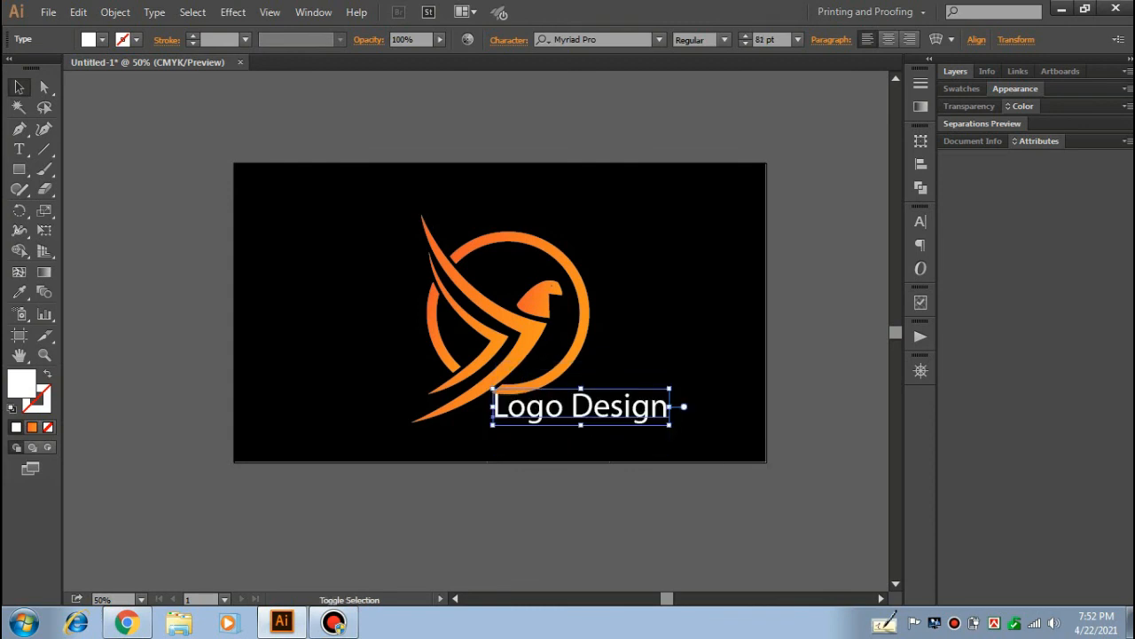
pyautogui.moveTo(631, 406); pyautogui.dragTo(668, 422)
pyautogui.hotkey('ctrl', 'shift', 'a')
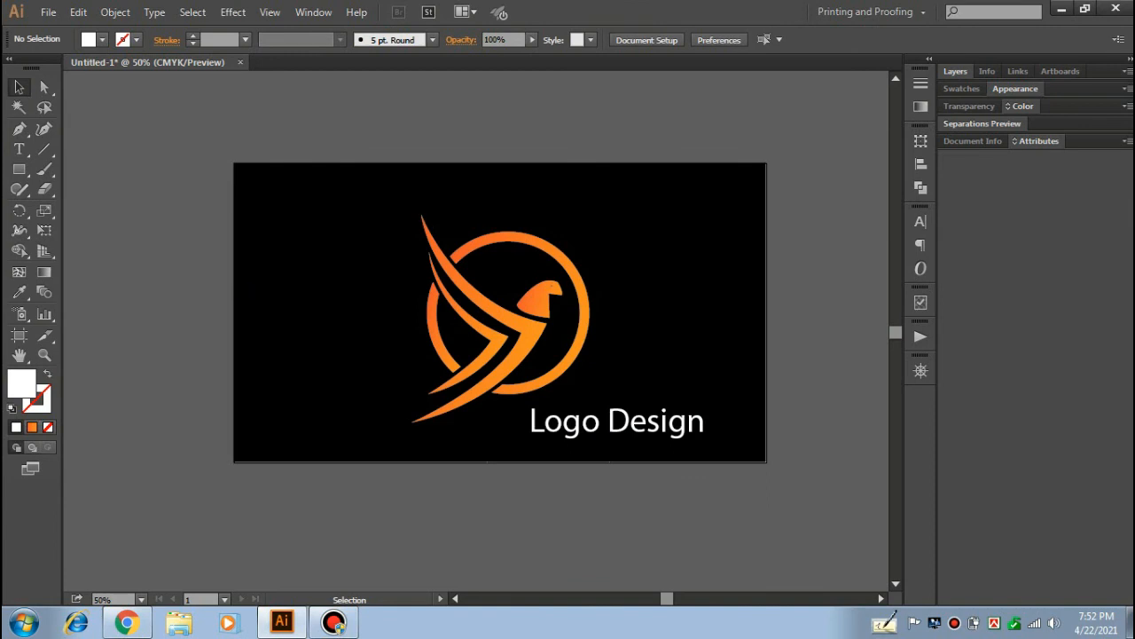
# - Unlock the black background rectangle and switch the document's colour mode to RGB
pyautogui.hotkey('ctrl', 'alt', '2')
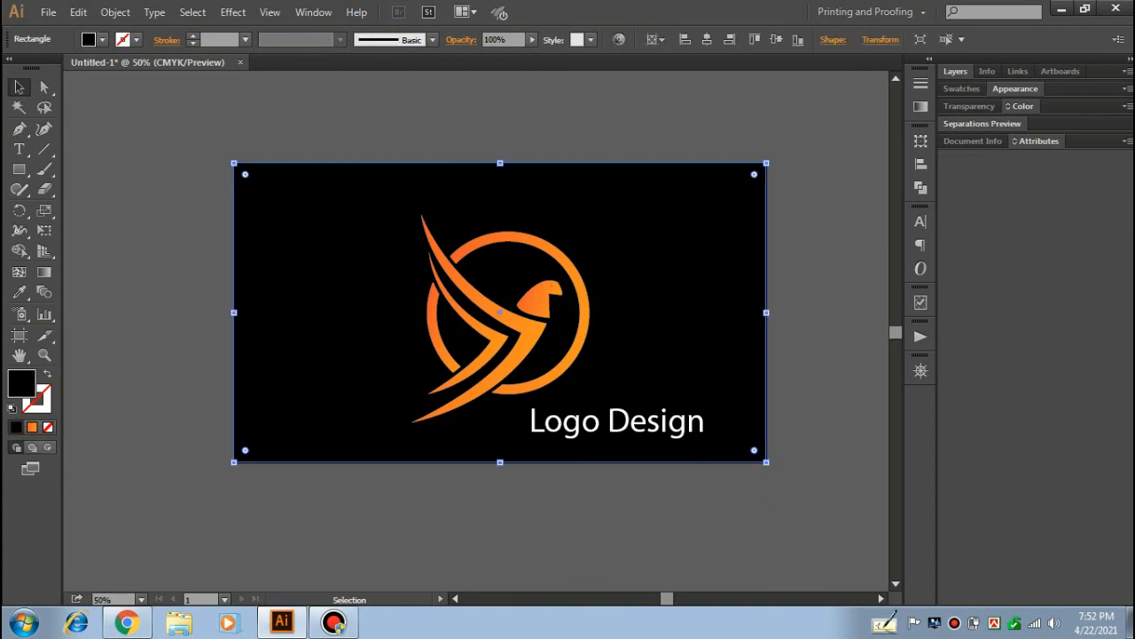
pyautogui.moveTo(179, 322); pyautogui.dragTo(256, 341)
pyautogui.hotkey('ctrl', 'shift', 'a')
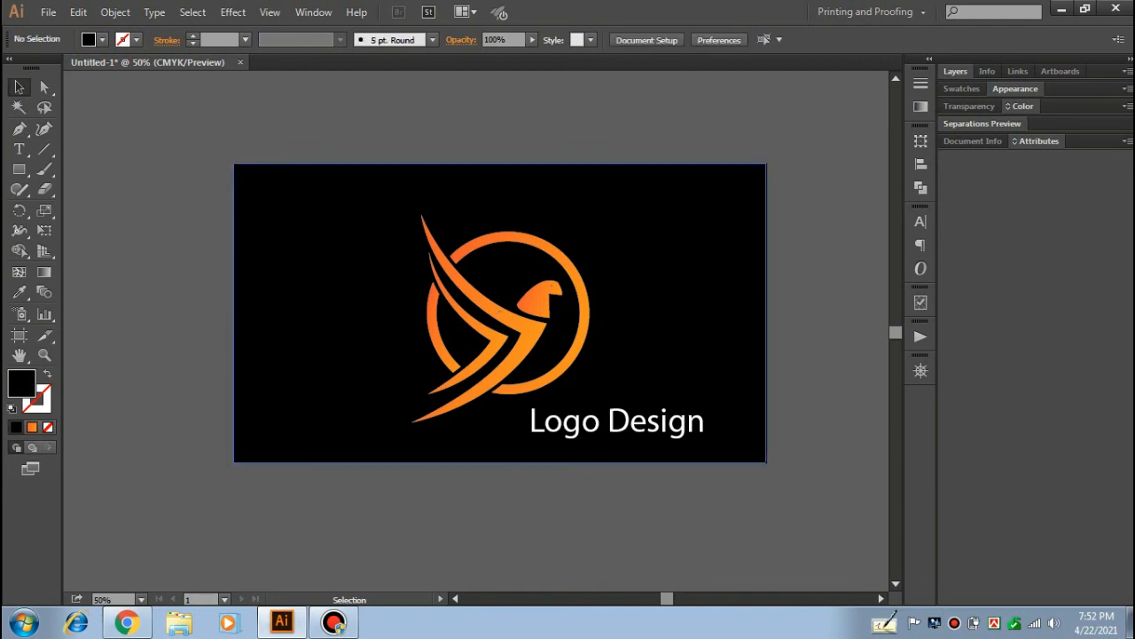
pyautogui.click(256, 341)
pyautogui.hotkey('ctrl', 'shift', 'a')
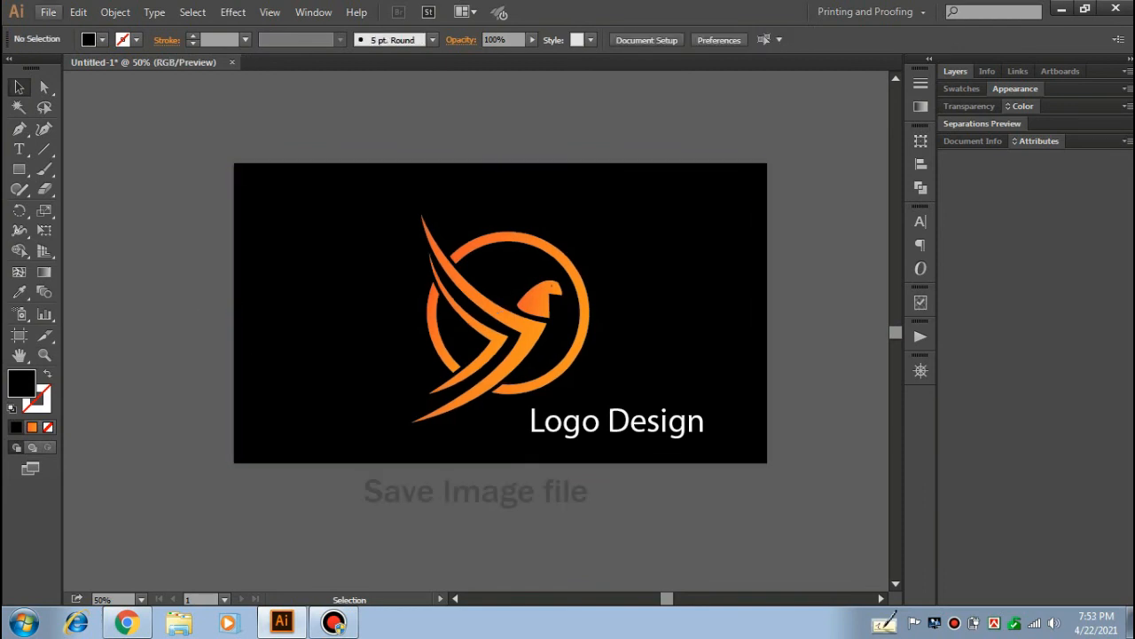
# - Export the finished logo artwork as a JPEG image
pyautogui.click(48, 11)
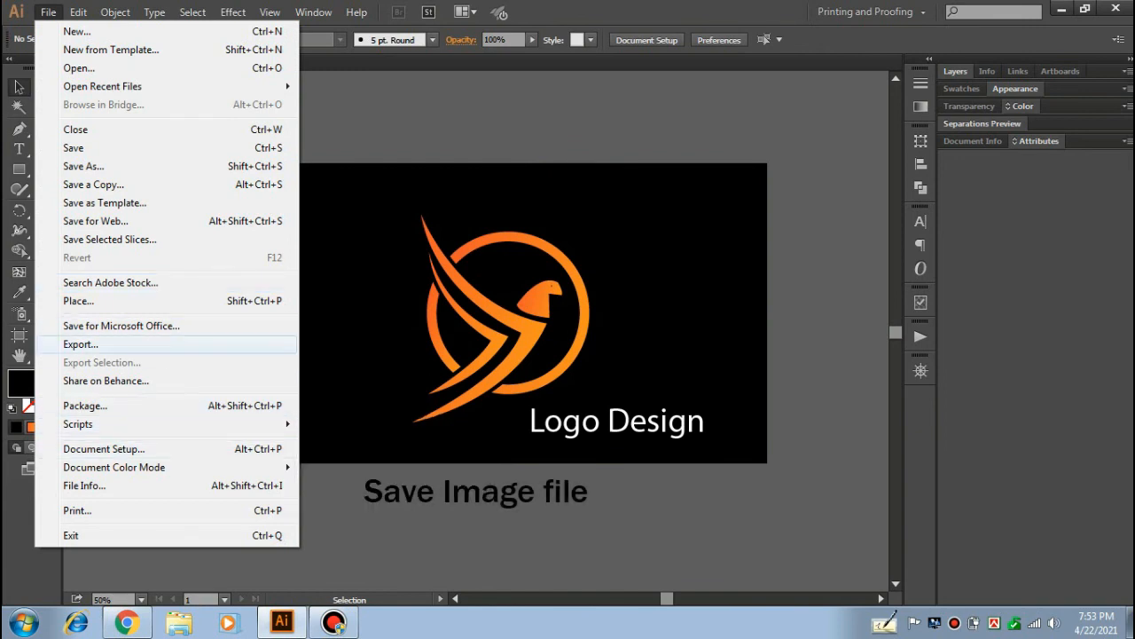
pyautogui.click(81, 344)
pyautogui.press('Return')
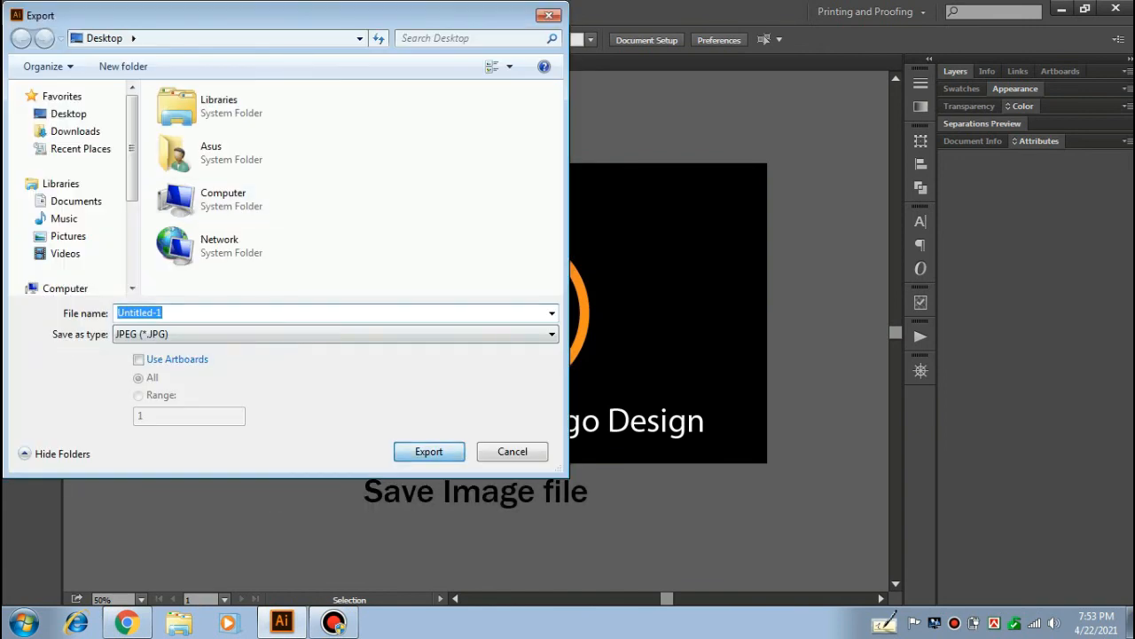